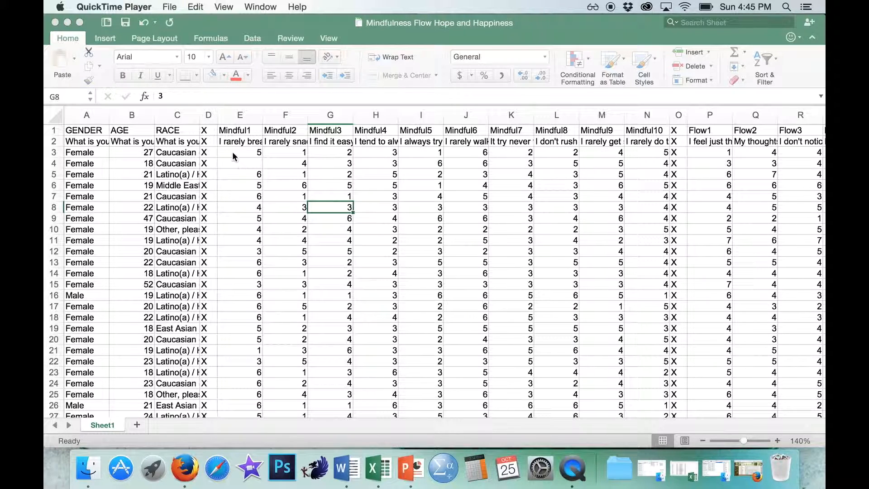
- Look over the Mindful, Flow and Happy item columns of the survey data sheet
{"action": "scroll", "coordinate": [605, 159], "scroll_direction": "right", "scroll_amount": 10}
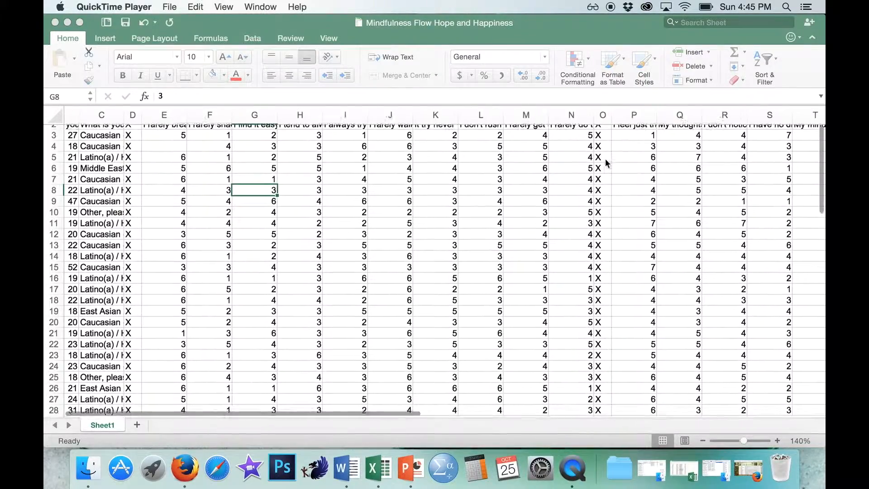
{"action": "scroll", "coordinate": [606, 162], "scroll_direction": "right", "scroll_amount": 6}
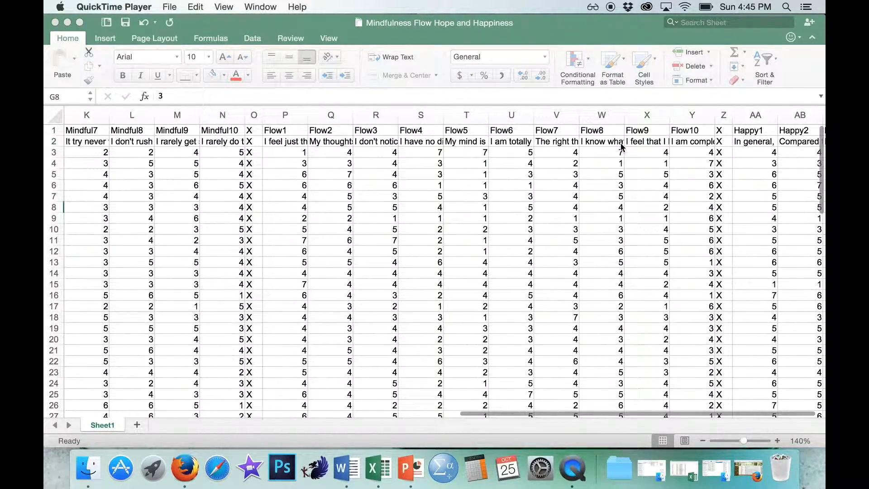
{"action": "scroll", "coordinate": [611, 143], "scroll_direction": "right", "scroll_amount": 3}
{"action": "scroll", "coordinate": [621, 147], "scroll_direction": "right", "scroll_amount": 4}
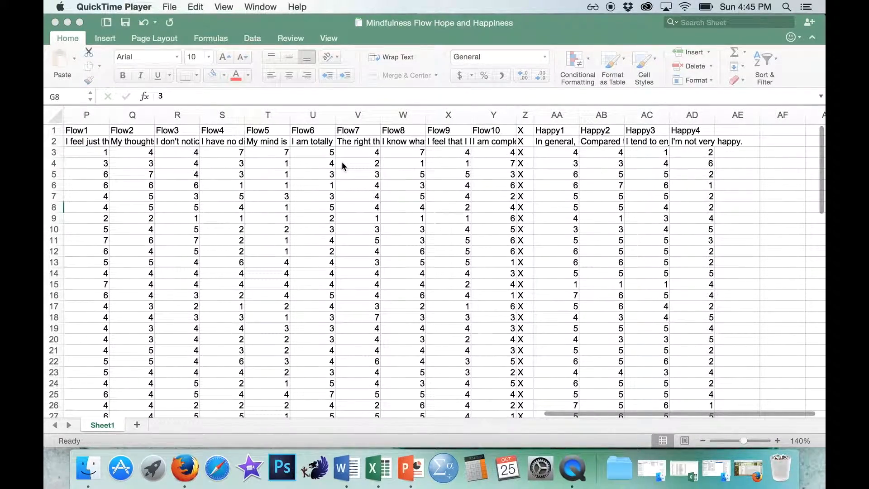
{"action": "scroll", "coordinate": [342, 163], "scroll_direction": "left", "scroll_amount": 10}
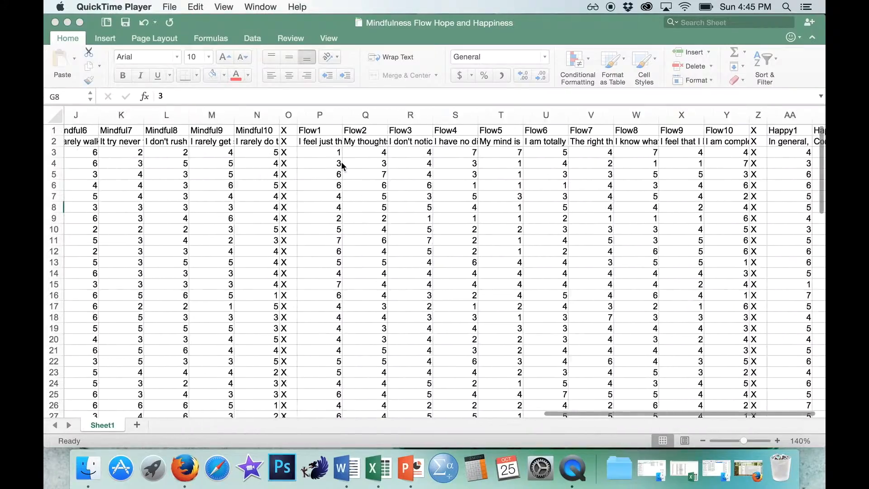
{"action": "scroll", "coordinate": [601, 167], "scroll_direction": "right", "scroll_amount": 6}
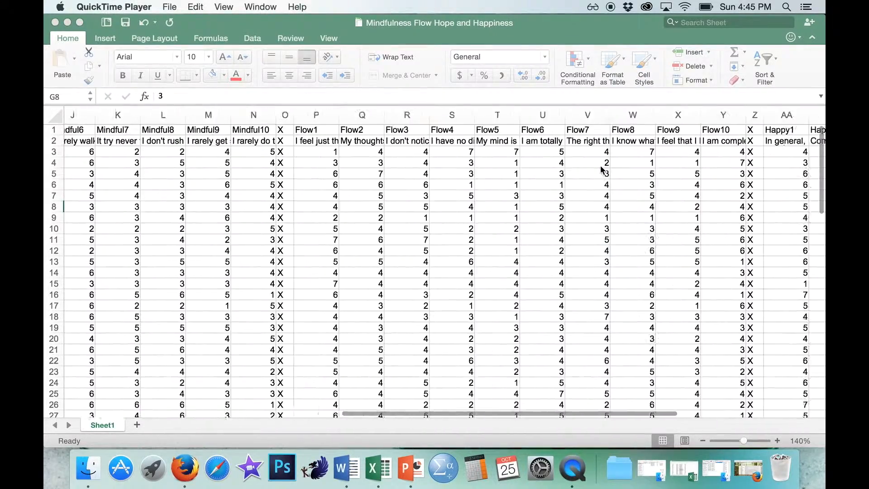
{"action": "scroll", "coordinate": [601, 167], "scroll_direction": "right", "scroll_amount": 3}
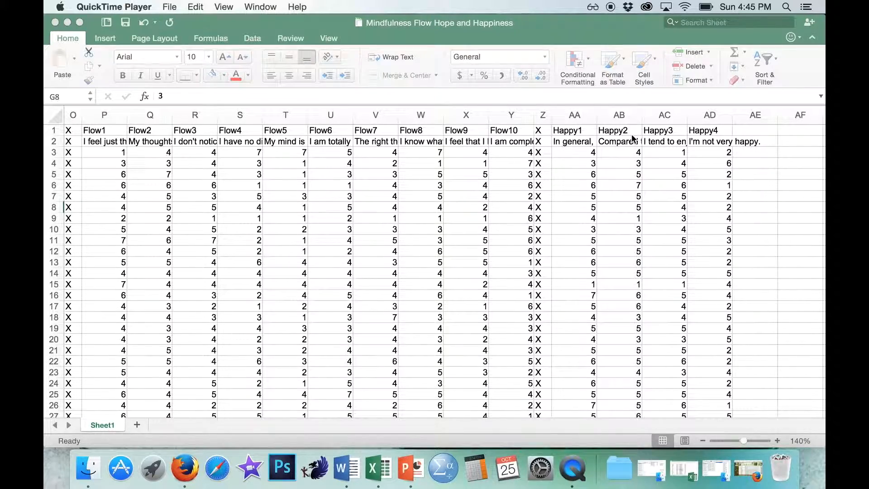
{"action": "scroll", "coordinate": [633, 138], "scroll_direction": "left", "scroll_amount": 15}
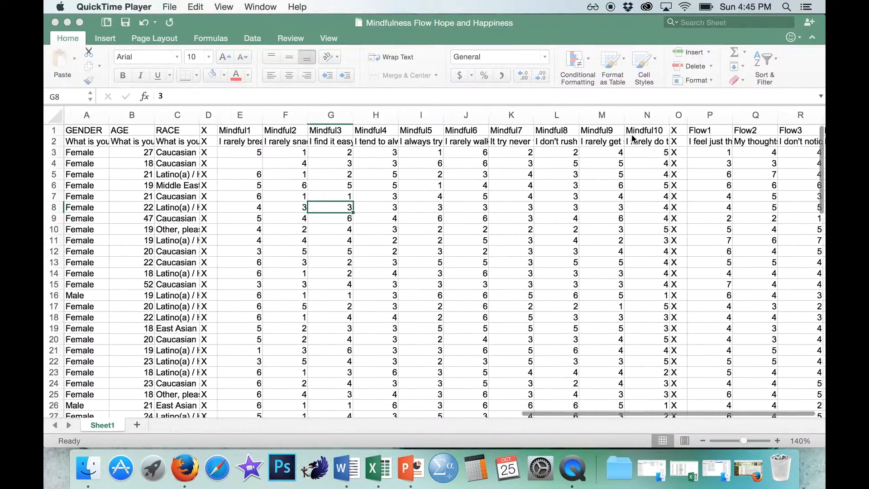
- Read the wording of the first two Mindful items and rename the Mindful2 header to Mindful2-R
{"action": "left_click", "coordinate": [239, 142]}
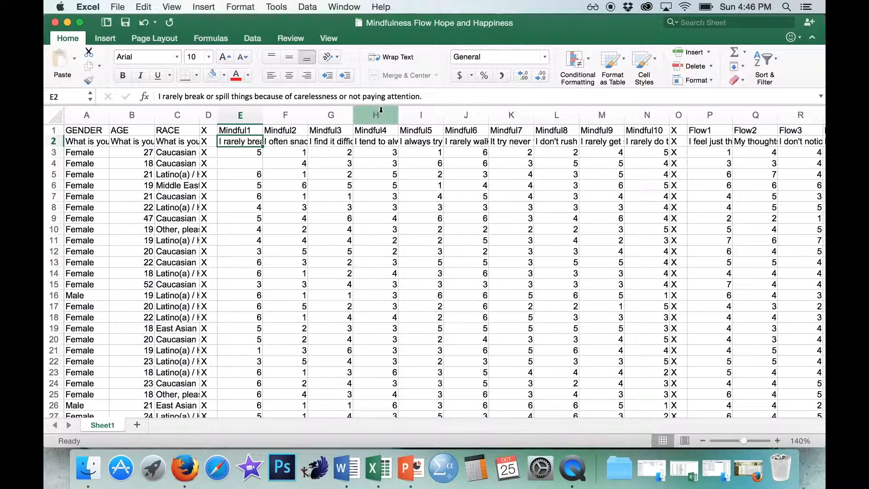
{"action": "left_click", "coordinate": [281, 140]}
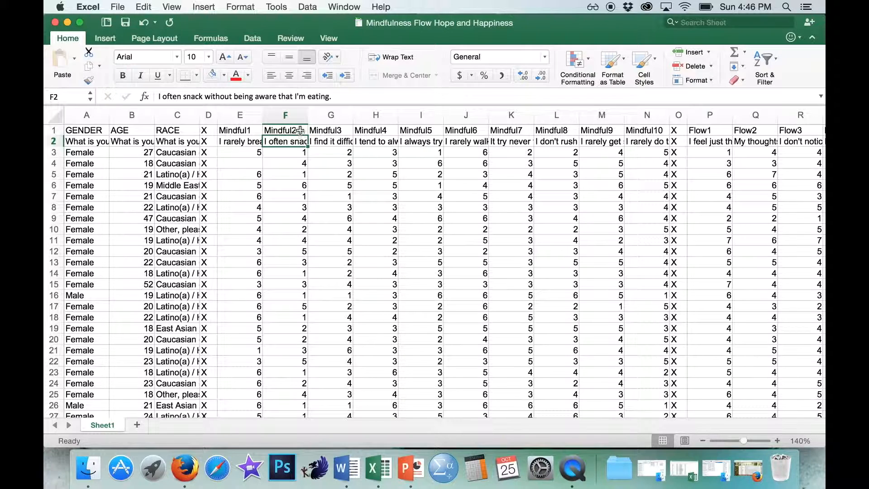
{"action": "double_click", "coordinate": [300, 130]}
{"action": "type", "text": "-R"}
{"action": "key", "text": "Return"}
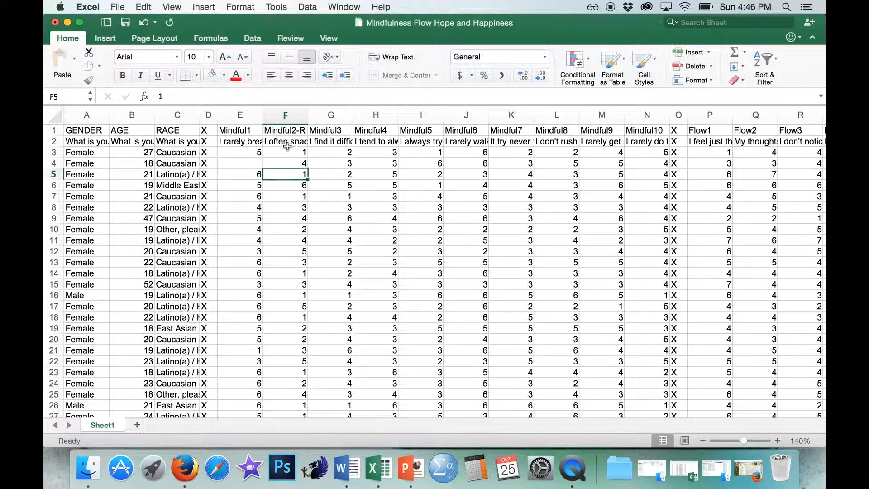
- Add the prefix "R: " to the Mindful2-R item text in cell F2
{"action": "left_click", "coordinate": [160, 96]}
{"action": "type", "text": "R:"}
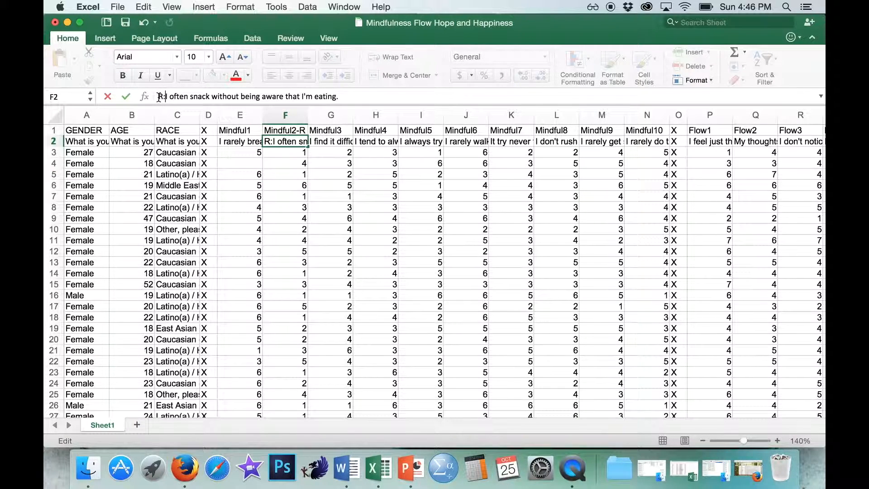
{"action": "left_click", "coordinate": [301, 152]}
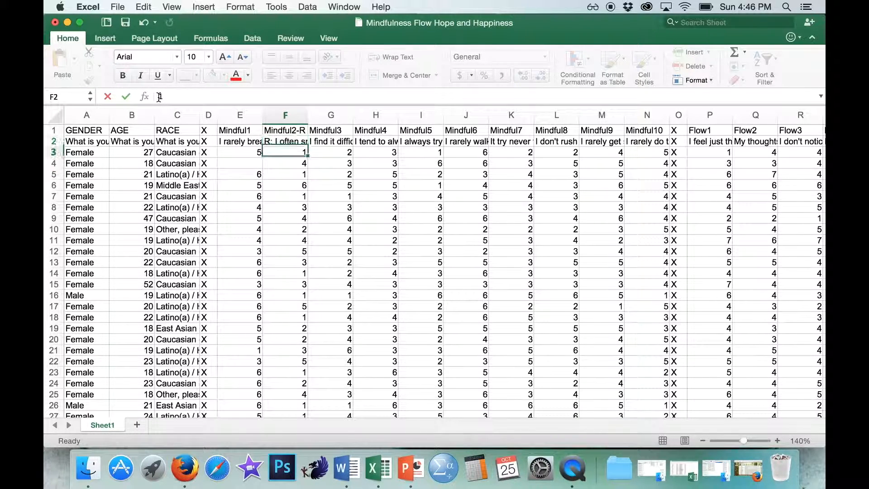
{"action": "left_click", "coordinate": [285, 131]}
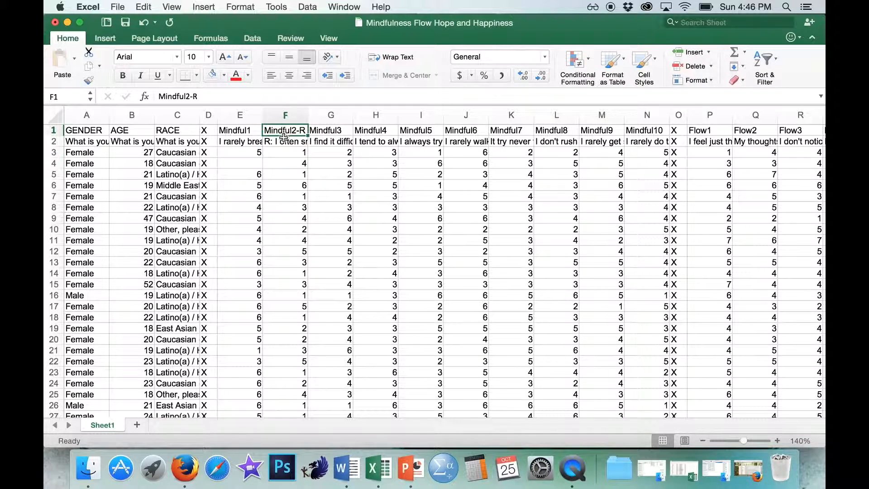
{"action": "left_click", "coordinate": [285, 142]}
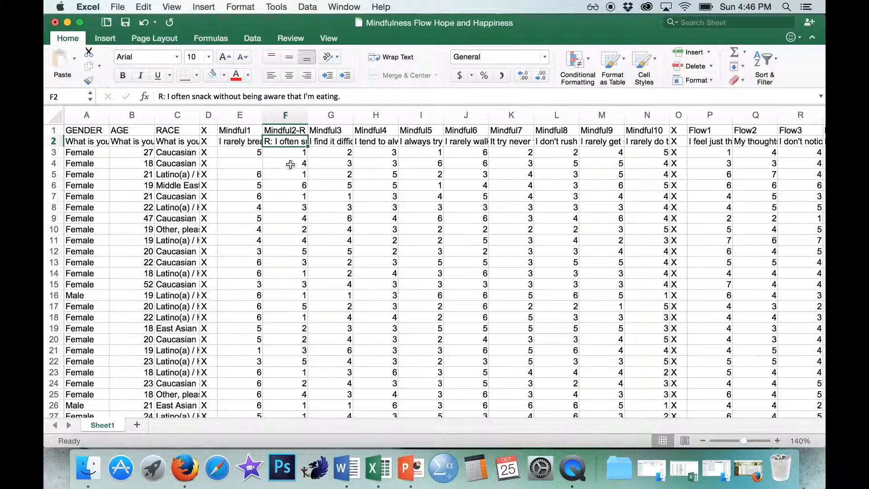
- Read the third Mindful item's wording and rename the Mindful3 header to Mindful3-R
{"action": "left_click", "coordinate": [329, 143]}
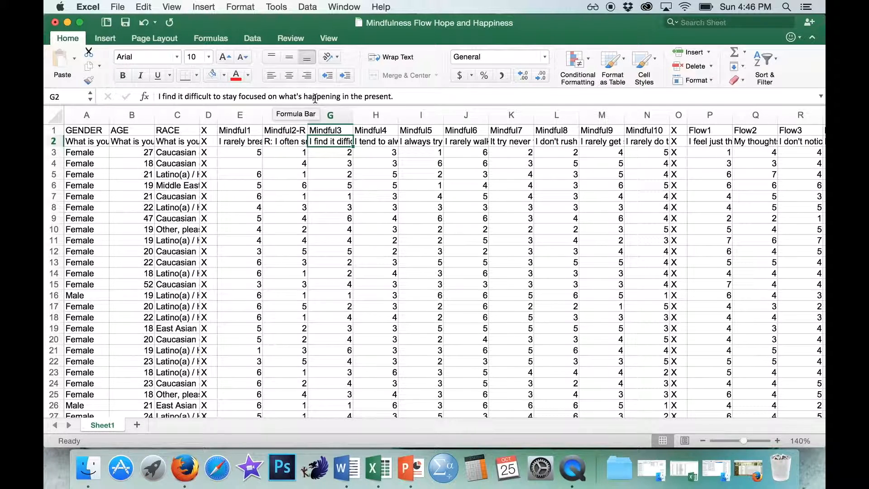
{"action": "double_click", "coordinate": [345, 131]}
{"action": "type", "text": "-R"}
{"action": "double_click", "coordinate": [329, 136]}
{"action": "scroll", "coordinate": [327, 141], "scroll_direction": "up", "scroll_amount": 10}
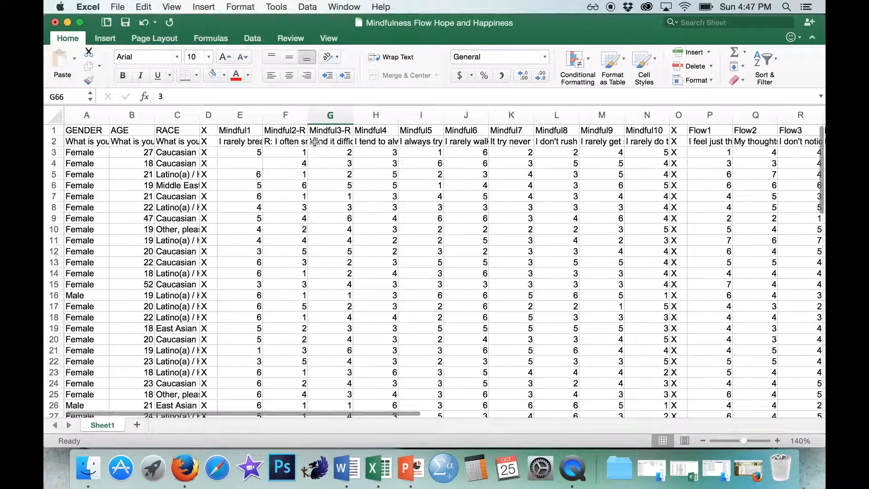
- Add the prefix "R: " to the Mindful3-R item text in cell G2
{"action": "left_click", "coordinate": [315, 142]}
{"action": "double_click", "coordinate": [310, 141]}
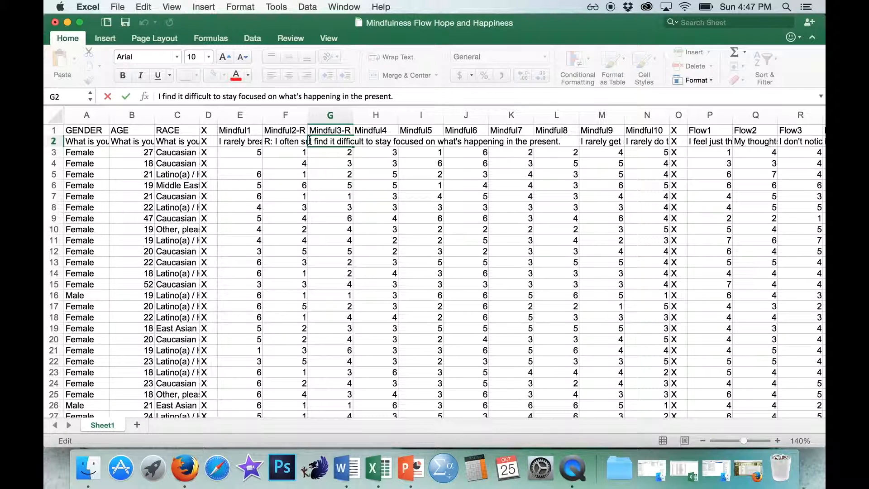
{"action": "type", "text": "R:"}
{"action": "key", "text": "Return"}
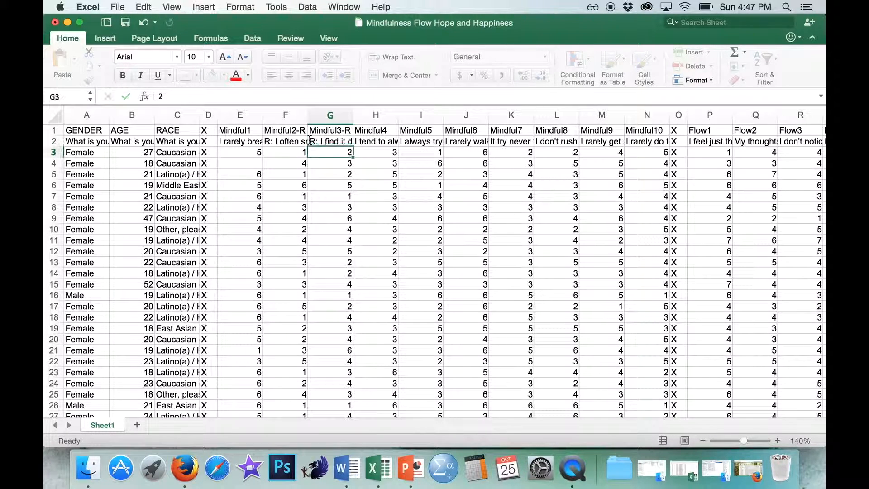
- Read the full wording of items Mindful4 through Mindful10 in row 2 to check for reverse-scored items
{"action": "left_click", "coordinate": [370, 142]}
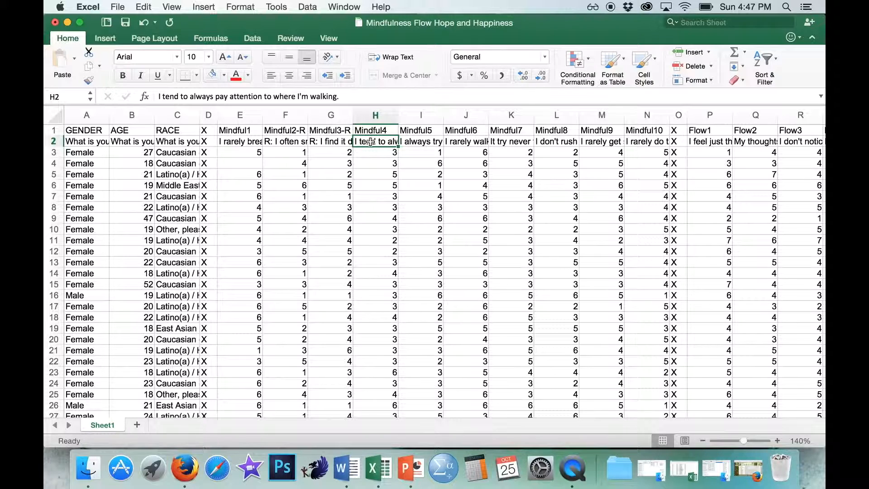
{"action": "key", "text": "Right"}
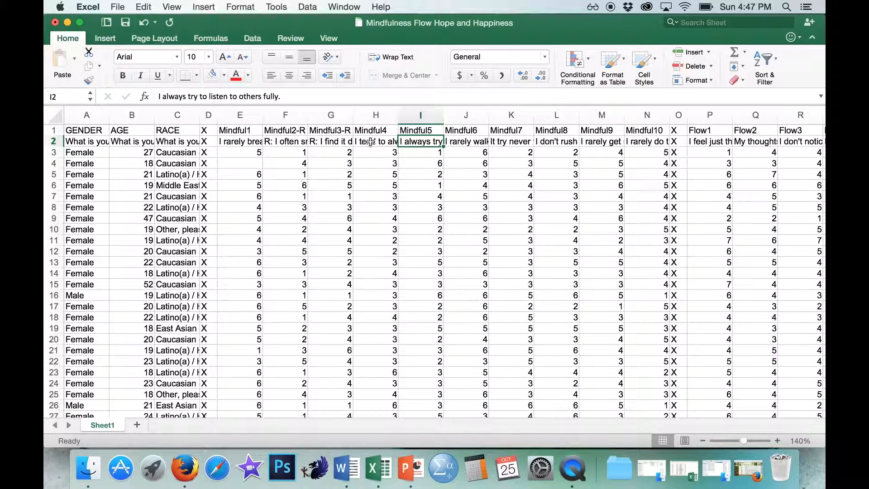
{"action": "key", "text": "Right"}
{"action": "key", "text": "Right"}
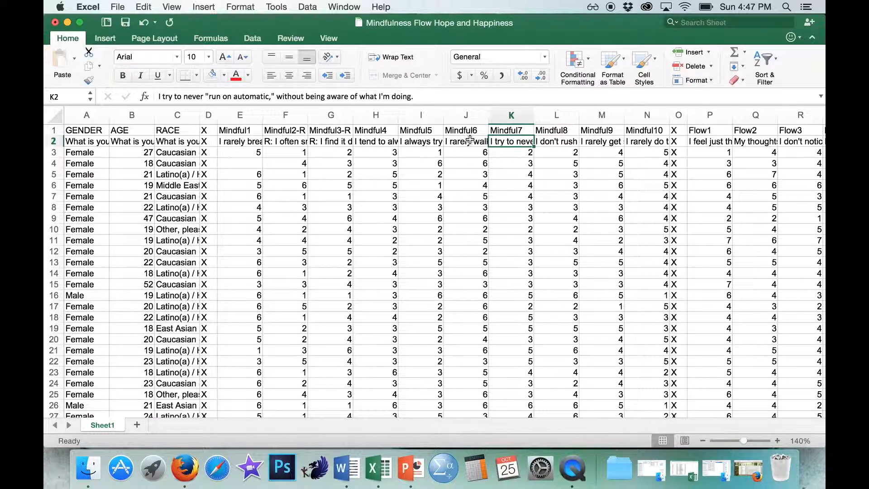
{"action": "key", "text": "Right"}
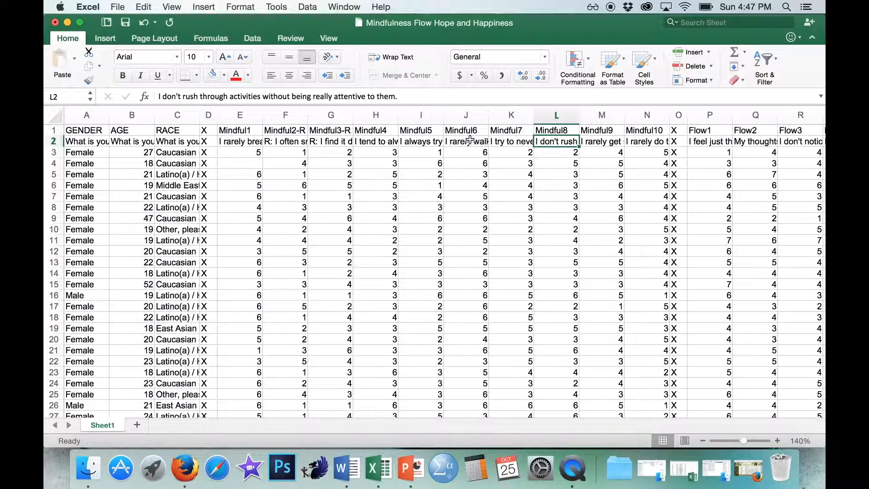
{"action": "key", "text": "Right"}
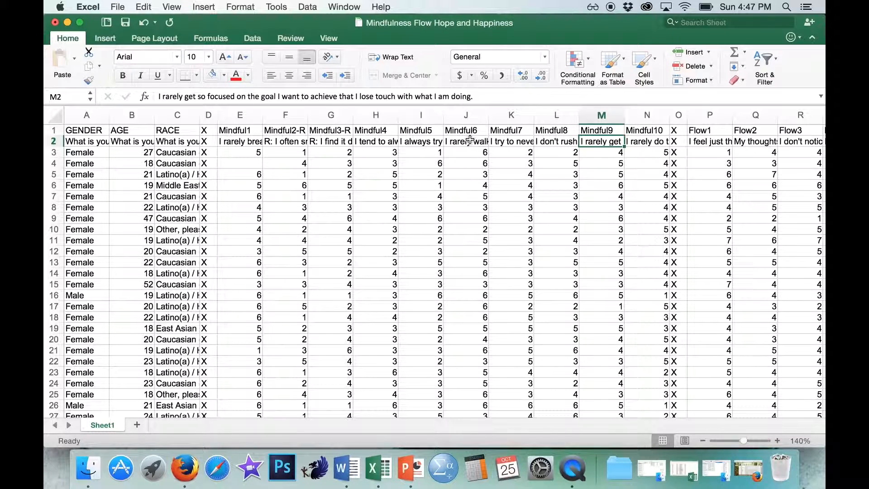
{"action": "key", "text": "Right"}
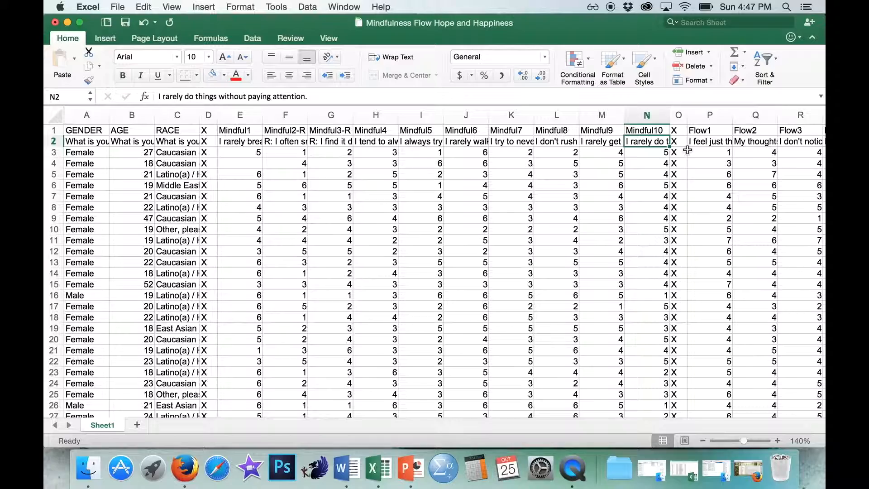
- Read the full wording of items Flow1 through Flow3 in row 2 to check for reverse-scored items
{"action": "scroll", "coordinate": [525, 200], "scroll_direction": "right", "scroll_amount": 15}
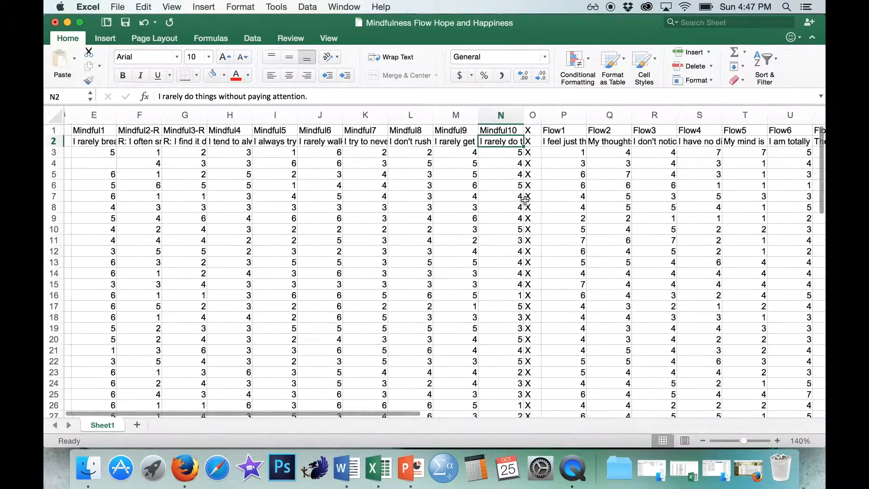
{"action": "scroll", "coordinate": [525, 200], "scroll_direction": "right", "scroll_amount": 1}
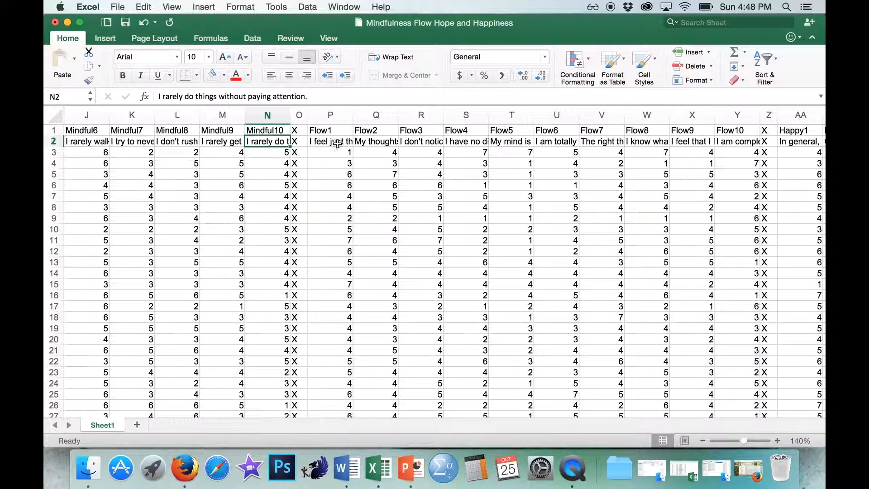
{"action": "left_click", "coordinate": [337, 143]}
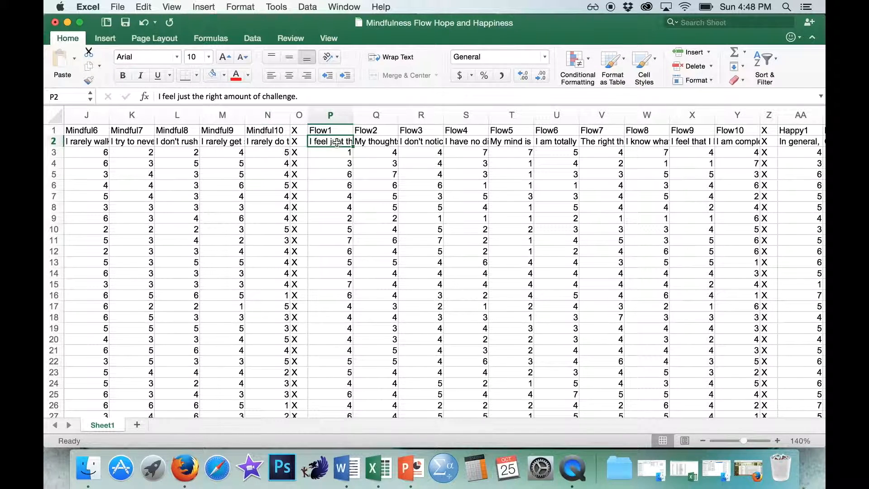
{"action": "key", "text": "Right"}
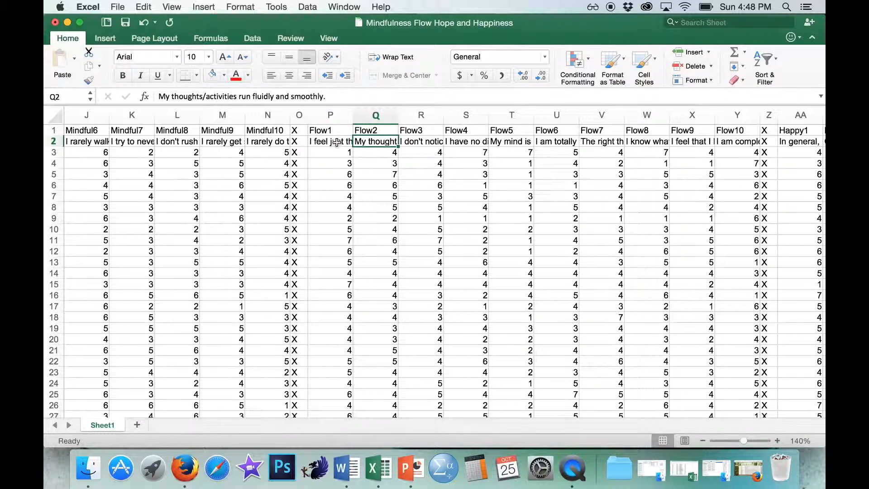
{"action": "key", "text": "Right"}
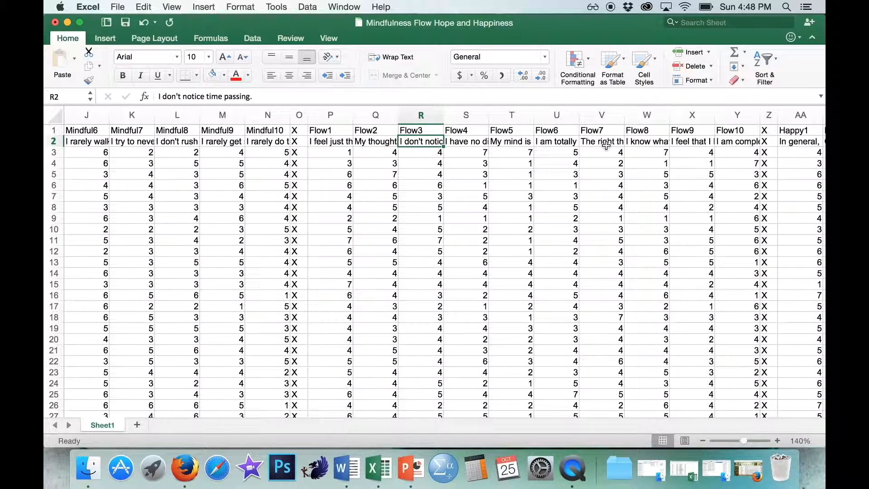
- Read the full wording of items Happy1 through Happy4 in row 2 to check for reverse-scored items
{"action": "scroll", "coordinate": [606, 144], "scroll_direction": "right", "scroll_amount": 9}
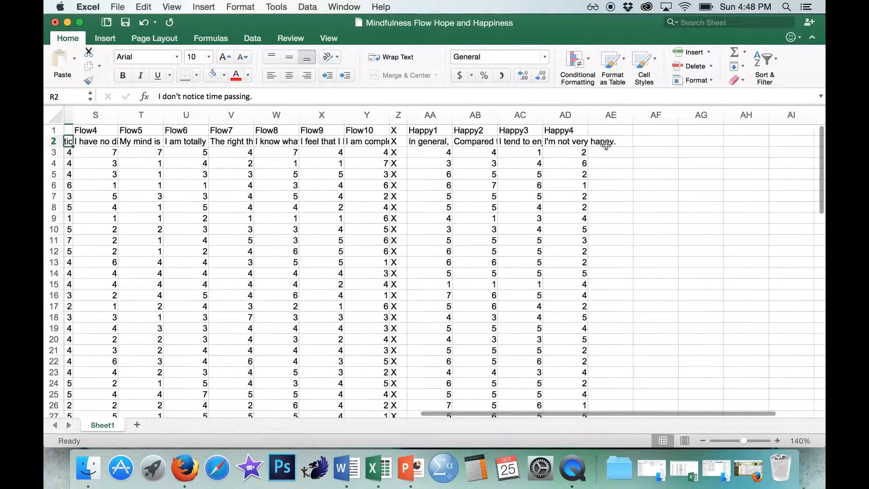
{"action": "left_click", "coordinate": [426, 143]}
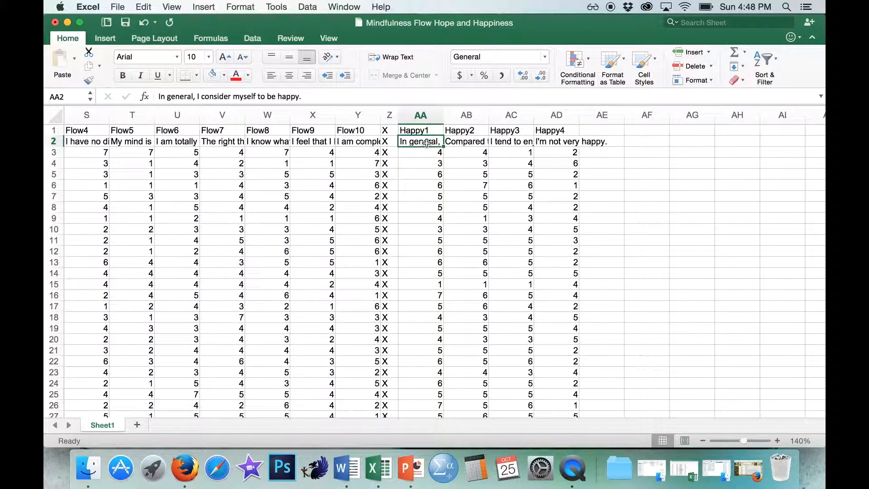
{"action": "key", "text": "Right"}
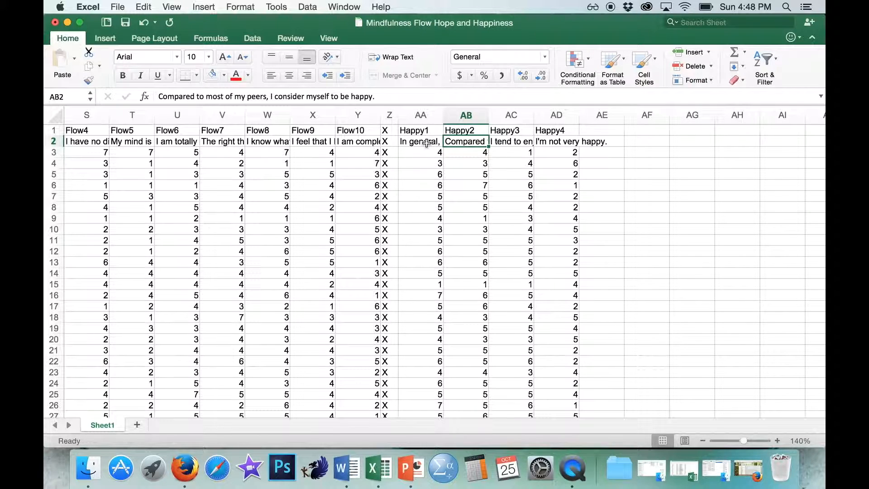
{"action": "key", "text": "Right"}
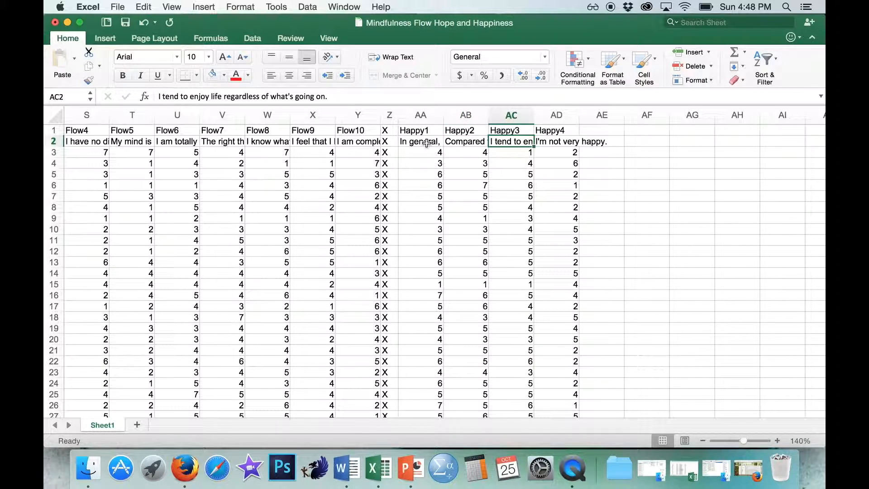
{"action": "key", "text": "Right"}
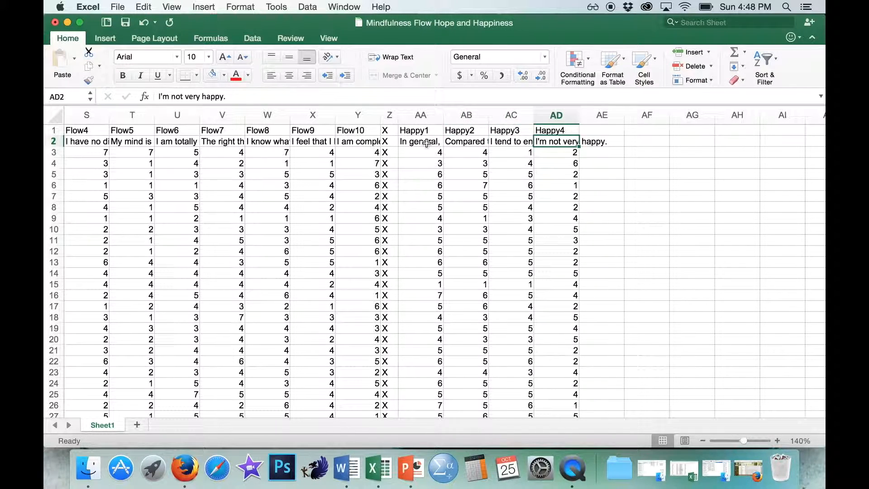
- Rename the Happy4 header in AD1 to Happy4-R and add the prefix "R: " to its item text in AD2
{"action": "double_click", "coordinate": [573, 132]}
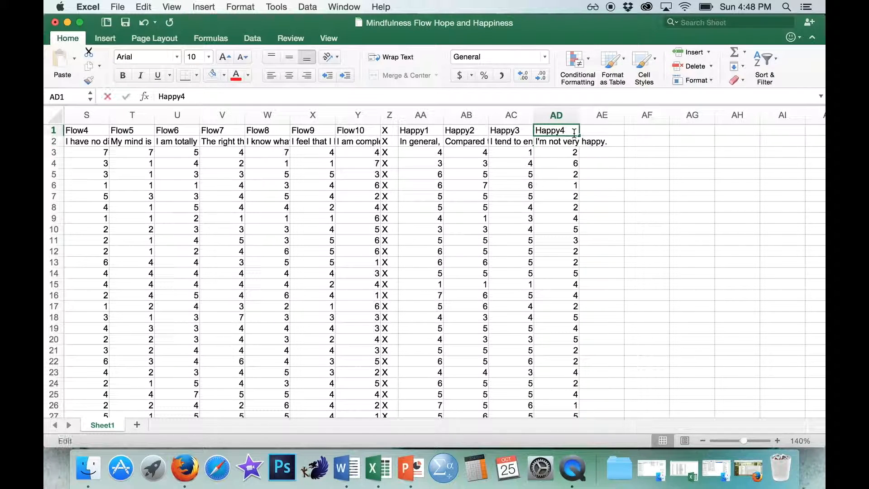
{"action": "type", "text": "-R"}
{"action": "left_click", "coordinate": [542, 141]}
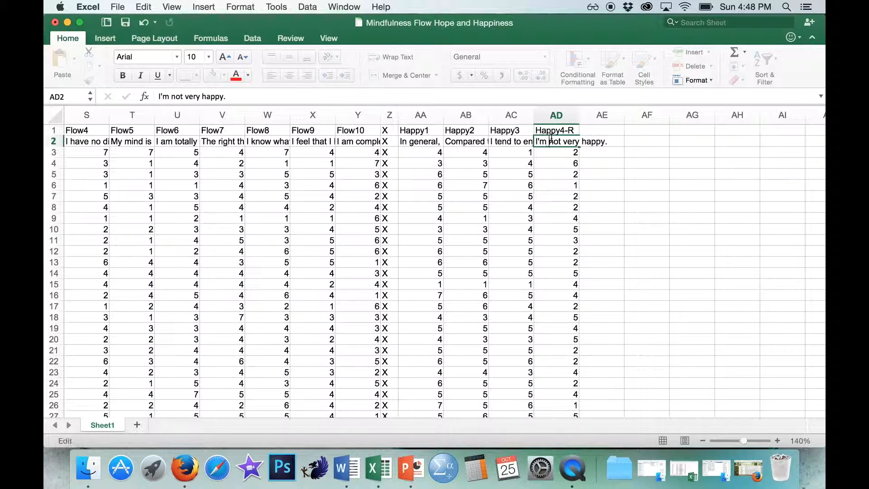
{"action": "type", "text": "R:"}
{"action": "key", "text": "Return"}
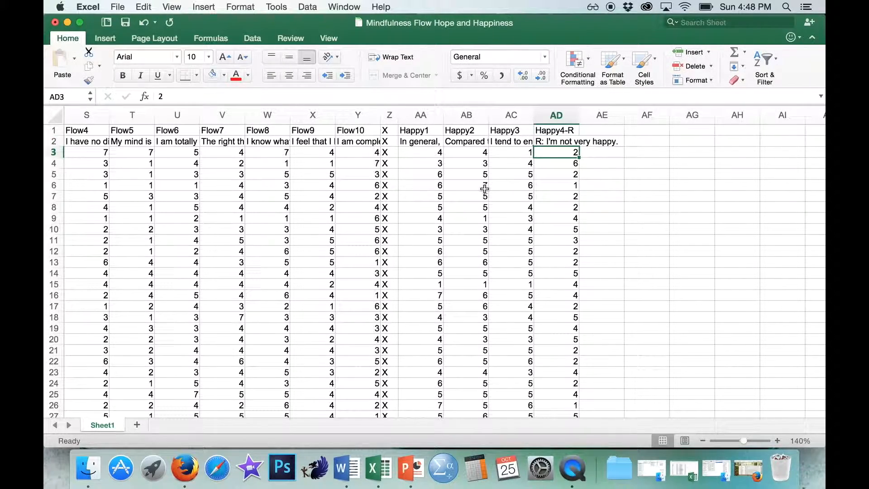
- Insert a blank column between Mindful2-R and Mindful3-R
{"action": "scroll", "coordinate": [485, 188], "scroll_direction": "left", "scroll_amount": 9}
{"action": "scroll", "coordinate": [485, 188], "scroll_direction": "left", "scroll_amount": 8}
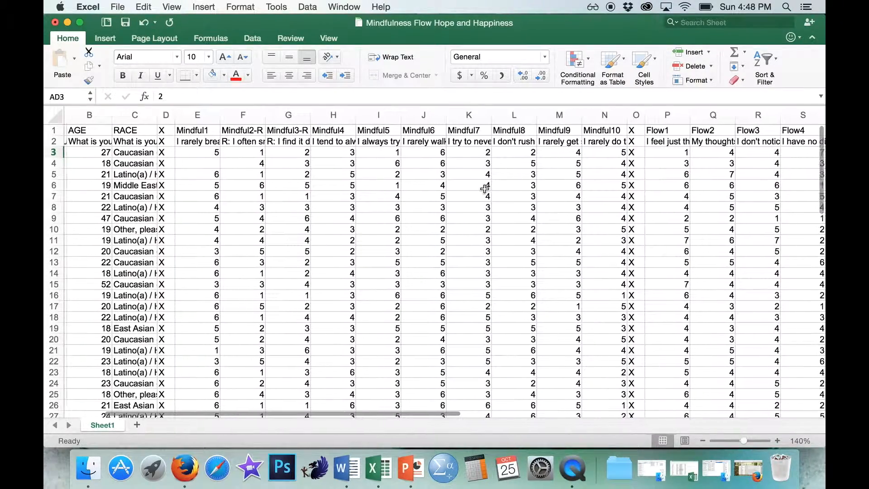
{"action": "left_click", "coordinate": [289, 117]}
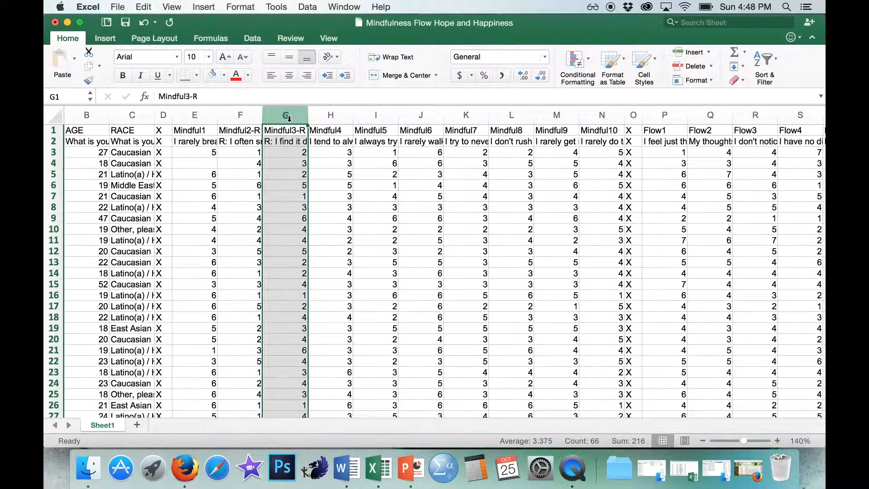
{"action": "right_click", "coordinate": [289, 118]}
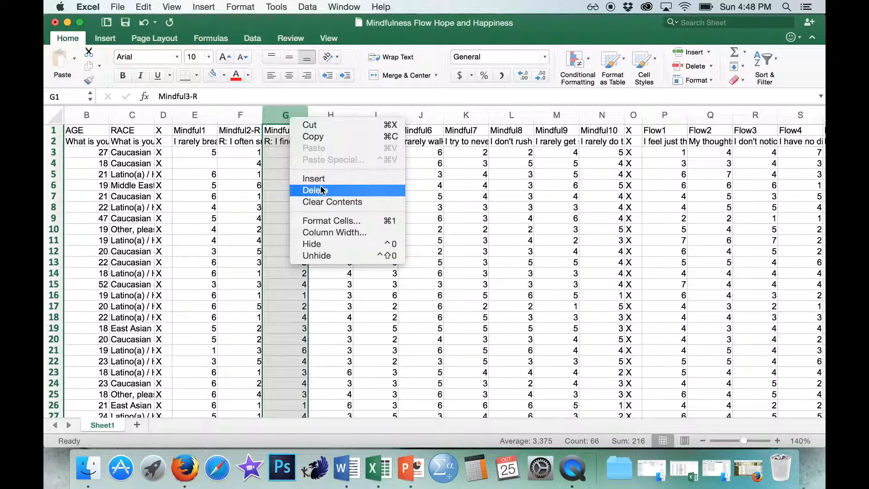
{"action": "left_click", "coordinate": [319, 177]}
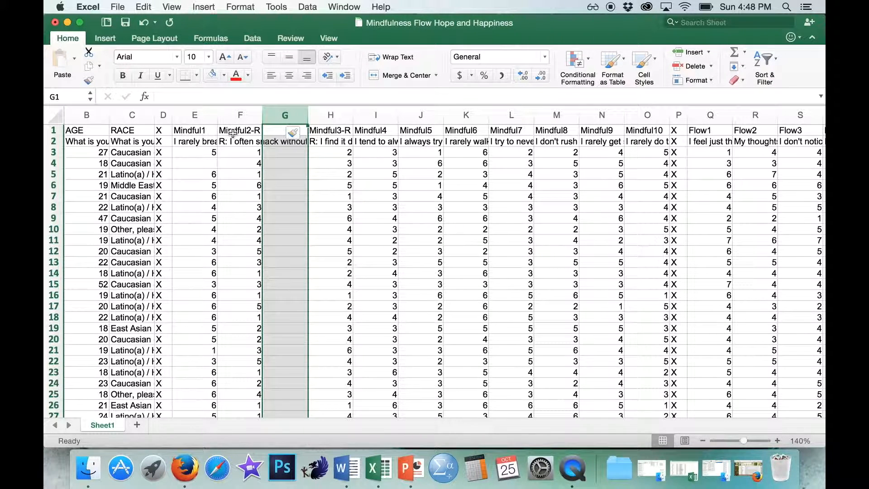
- Enter Mindful2 as both the header and the item text of the blank column, in G1 and G2
{"action": "left_click", "coordinate": [267, 132]}
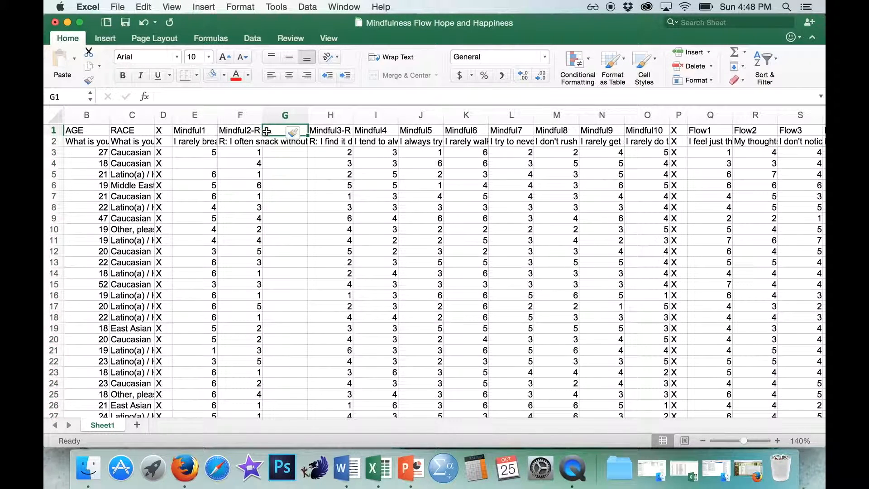
{"action": "type", "text": "Mindful"}
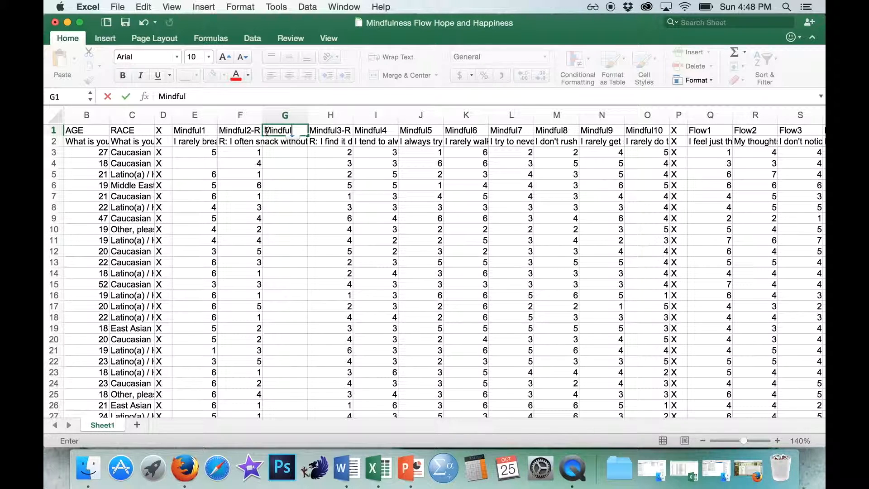
{"action": "type", "text": "2"}
{"action": "key", "text": "Return"}
{"action": "type", "text": "Mindful2"}
{"action": "key", "text": "Return"}
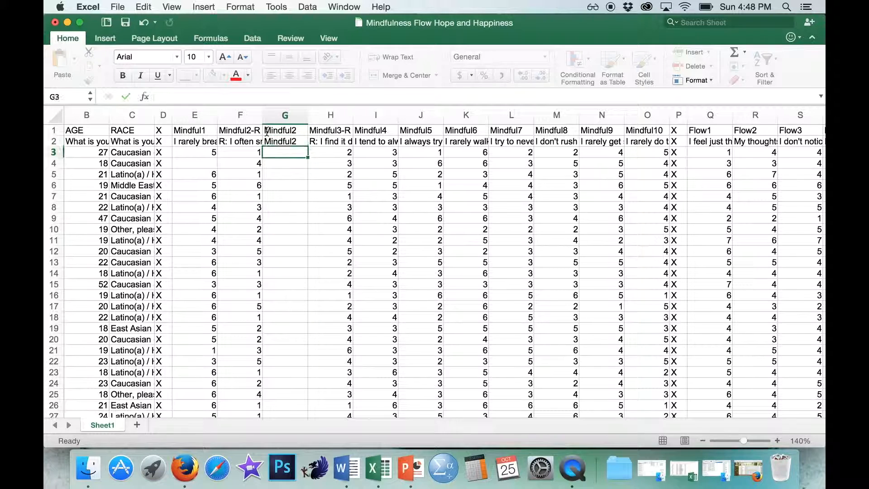
- Enter the reverse-scoring formula =F3*(-1)+7 in cell G3 for the first Mindful2 response
{"action": "left_click", "coordinate": [236, 139]}
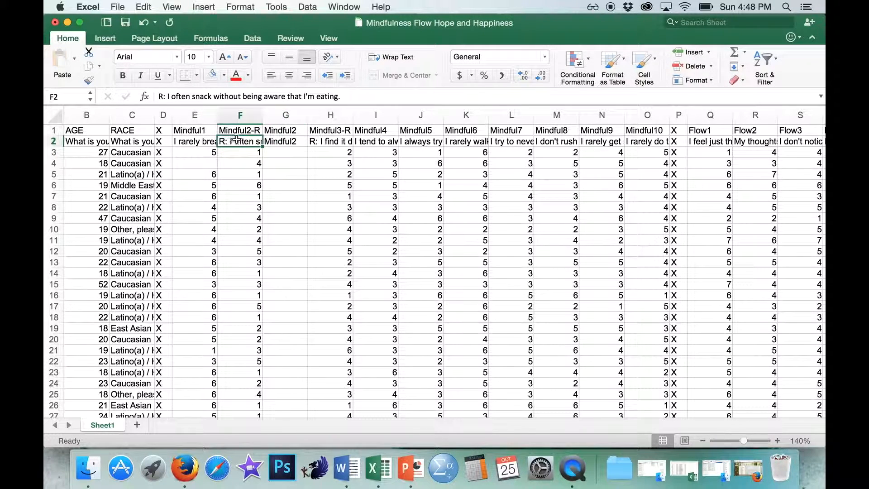
{"action": "left_click", "coordinate": [289, 153]}
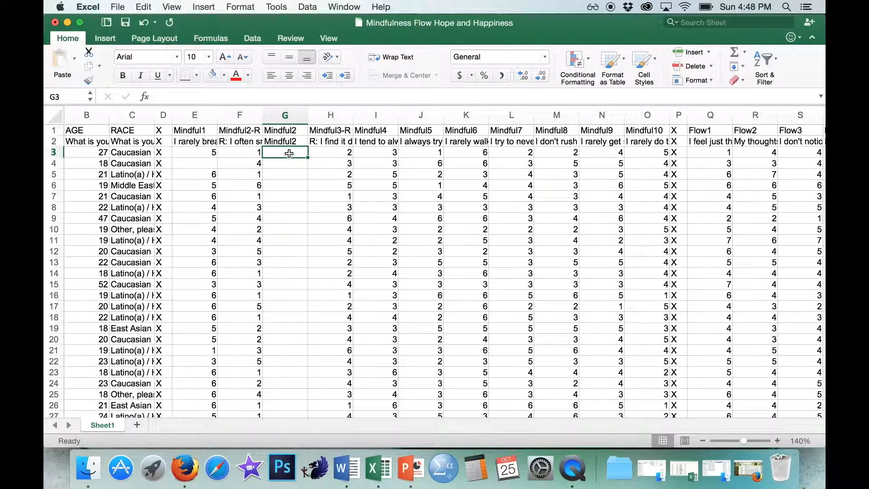
{"action": "type", "text": "="}
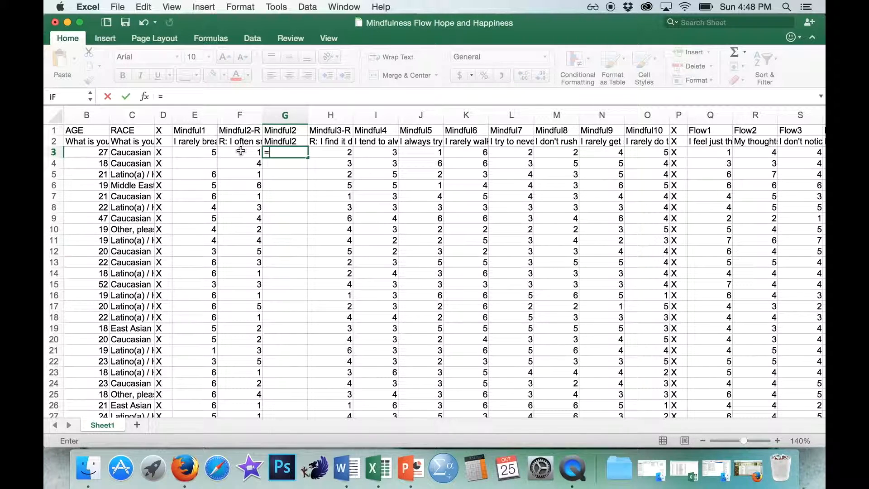
{"action": "left_click", "coordinate": [240, 151]}
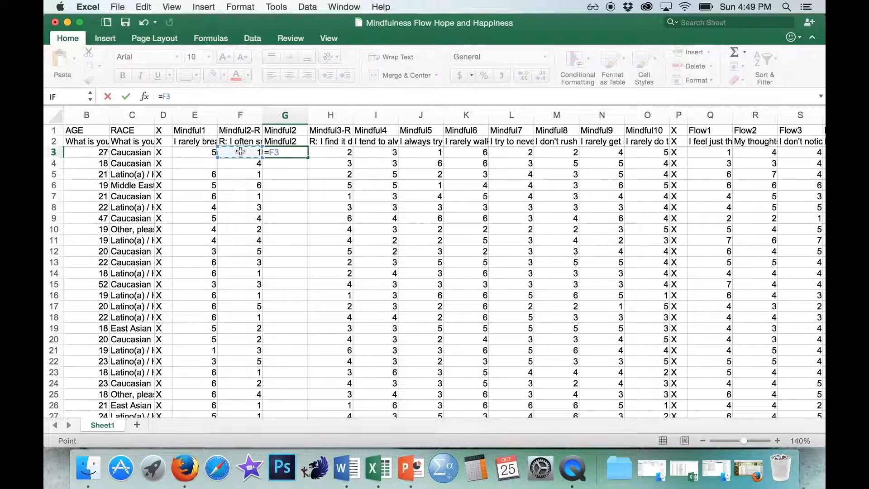
{"action": "type", "text": "*(-1)+7"}
{"action": "key", "text": "Return"}
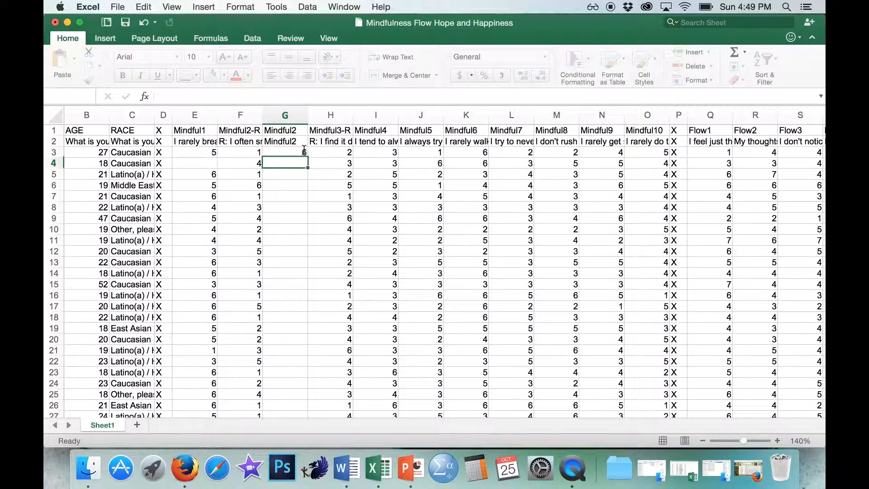
- Fill the G3 formula down to G11 and compare the reversed scores with the original Mindful2-R scores
{"action": "left_click", "coordinate": [256, 154]}
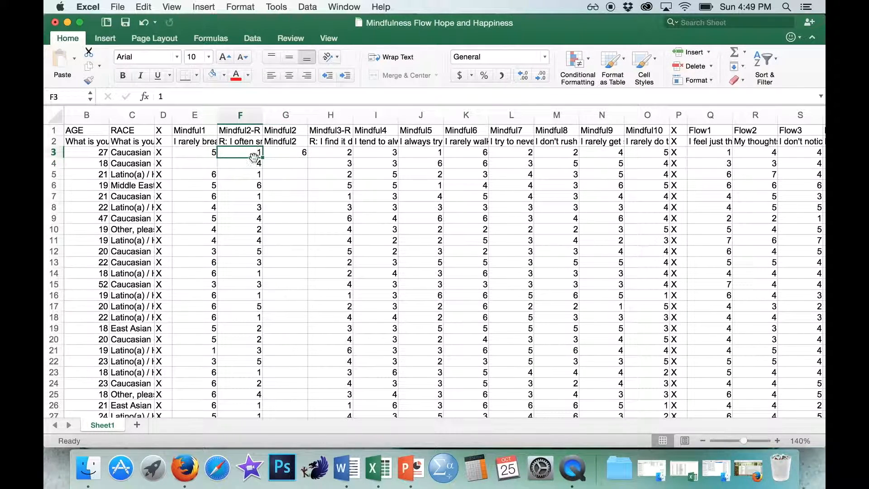
{"action": "left_click", "coordinate": [301, 152]}
{"action": "left_click_drag", "start_coordinate": [307, 157], "coordinate": [306, 240]}
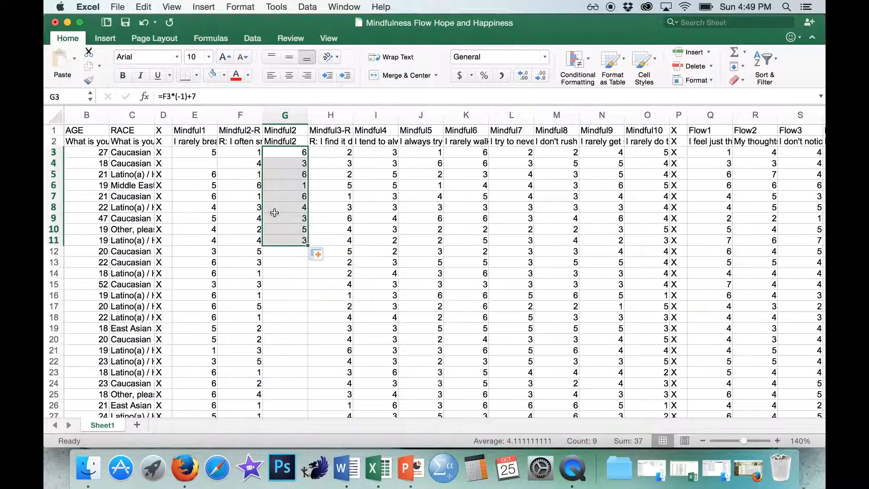
{"action": "left_click", "coordinate": [286, 208]}
{"action": "left_click", "coordinate": [256, 184]}
{"action": "left_click", "coordinate": [282, 184]}
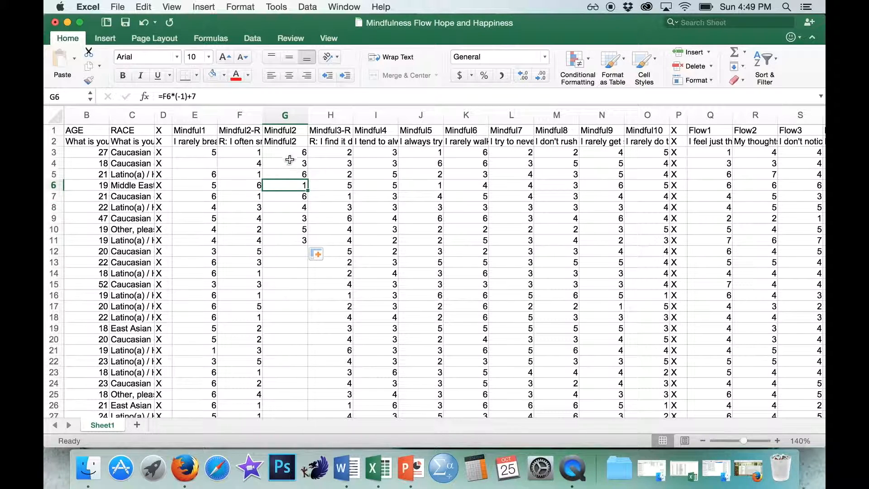
- Extend the Mindful2 reverse-scoring formula from G11 down to the last data row, G66
{"action": "left_click", "coordinate": [298, 241]}
{"action": "left_click_drag", "start_coordinate": [307, 245], "coordinate": [297, 302]}
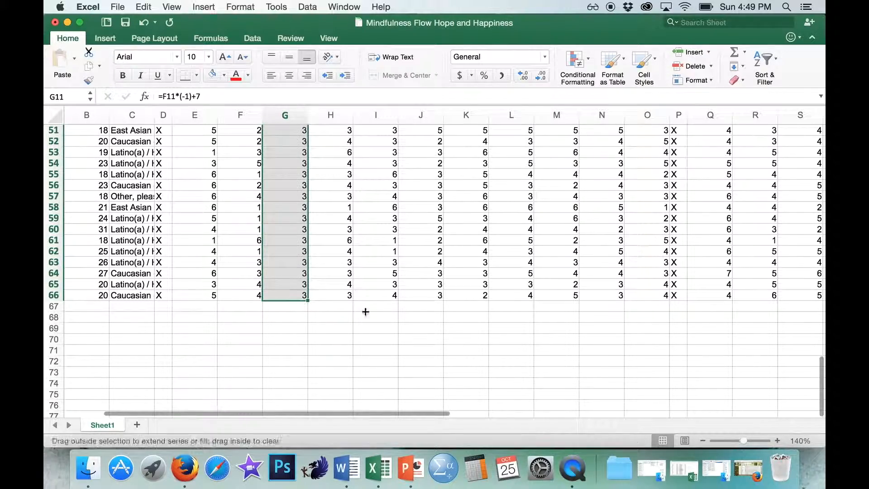
{"action": "scroll", "coordinate": [386, 303], "scroll_direction": "up", "scroll_amount": 15}
{"action": "left_click", "coordinate": [344, 207]}
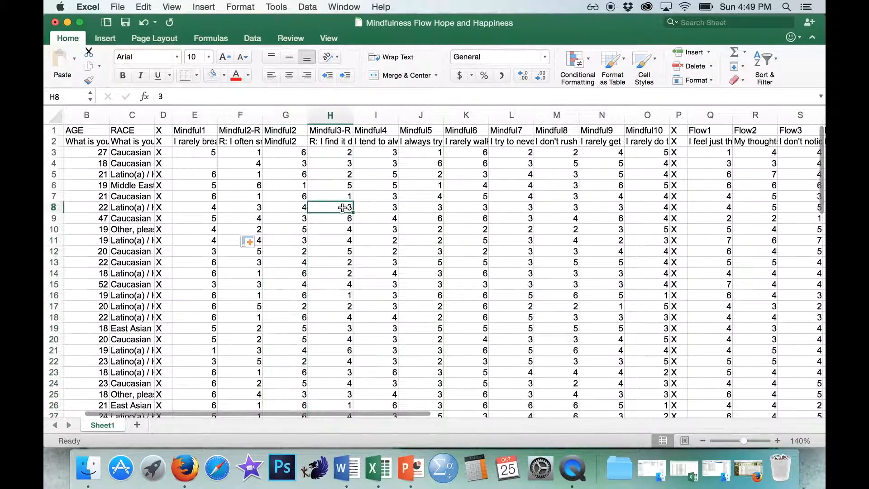
- Insert a blank column between Mindful3-R and Mindful4
{"action": "left_click", "coordinate": [377, 116]}
{"action": "right_click", "coordinate": [377, 118]}
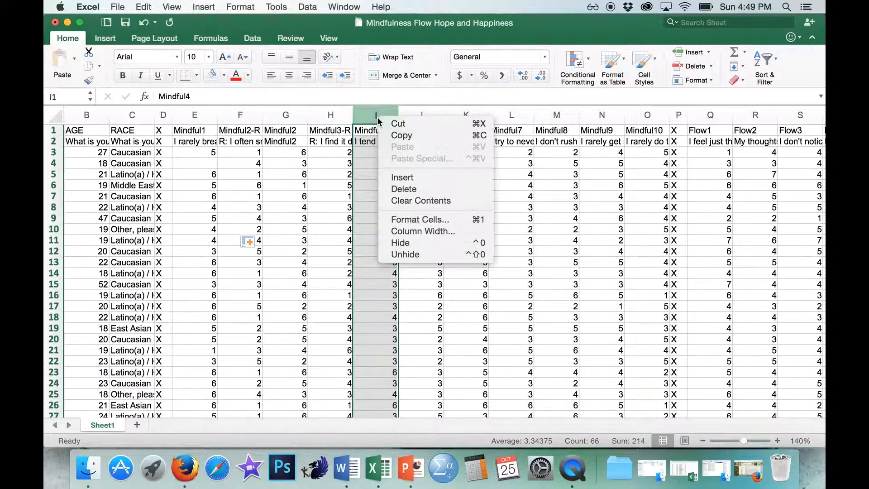
{"action": "left_click", "coordinate": [403, 177]}
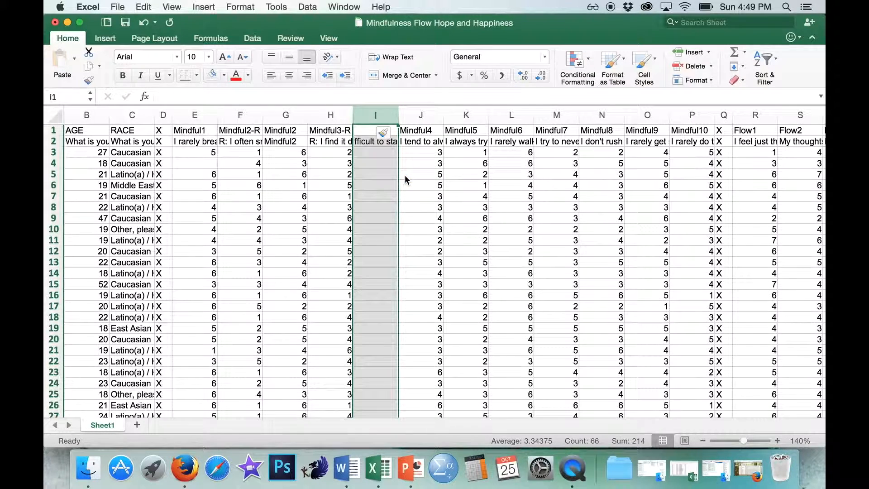
- Enter Mindful3 as both the header and the item text of the blank column, in I1 and I2
{"action": "left_click", "coordinate": [366, 131]}
{"action": "type", "text": "Mindful"}
{"action": "type", "text": "ne"}
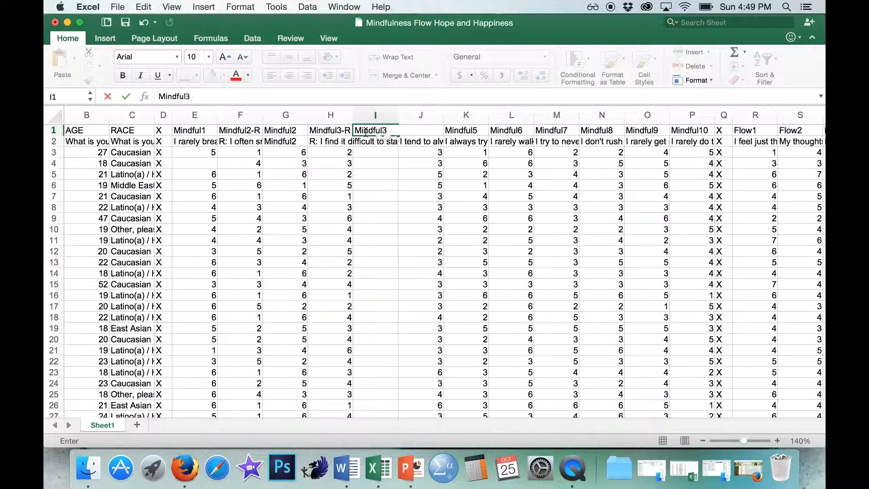
{"action": "key", "text": "Return"}
{"action": "type", "text": "Mindful3"}
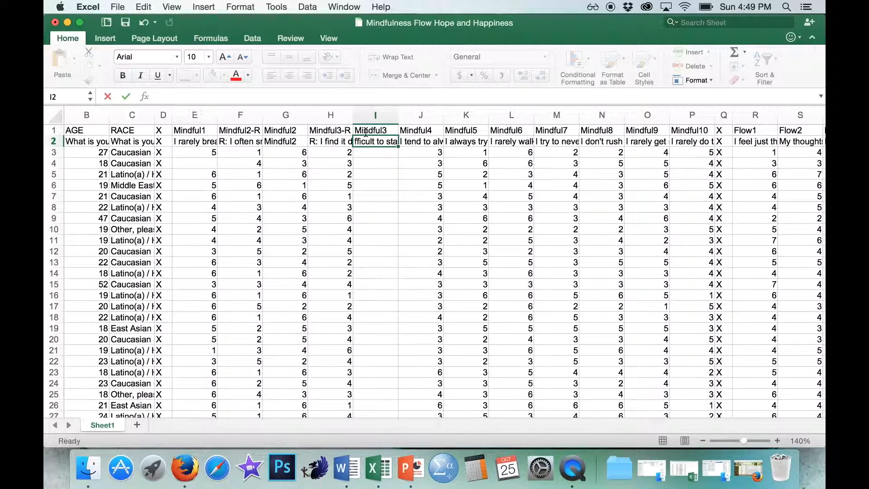
- Copy the reverse-scoring formula from G3 into I3 and check the result against the Mindful3-R score in H3
{"action": "left_click", "coordinate": [285, 152]}
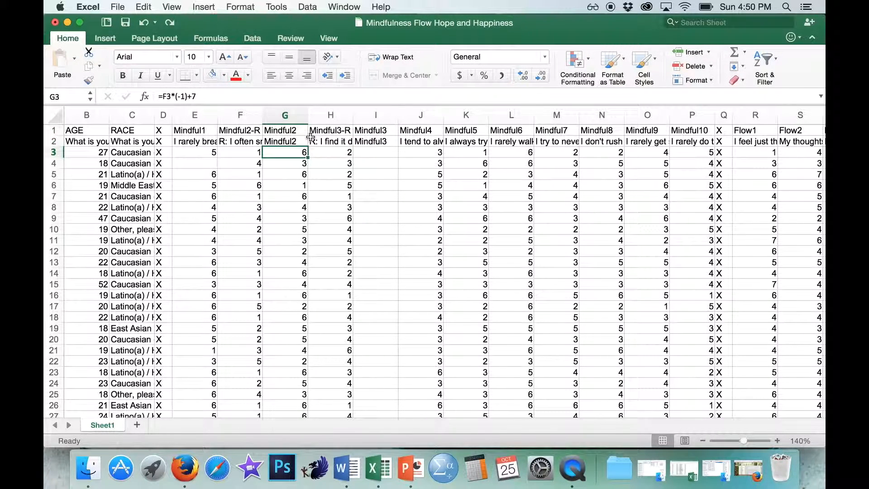
{"action": "key", "text": "super+c"}
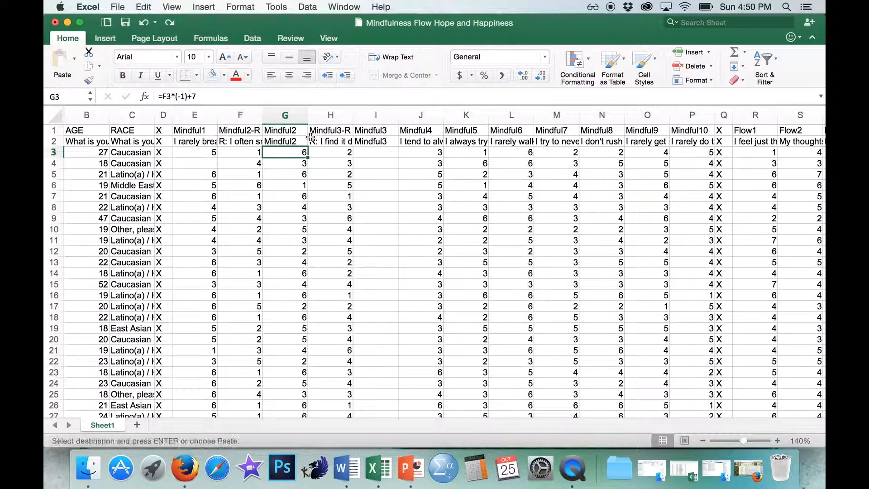
{"action": "left_click", "coordinate": [379, 152]}
{"action": "key", "text": "super+v"}
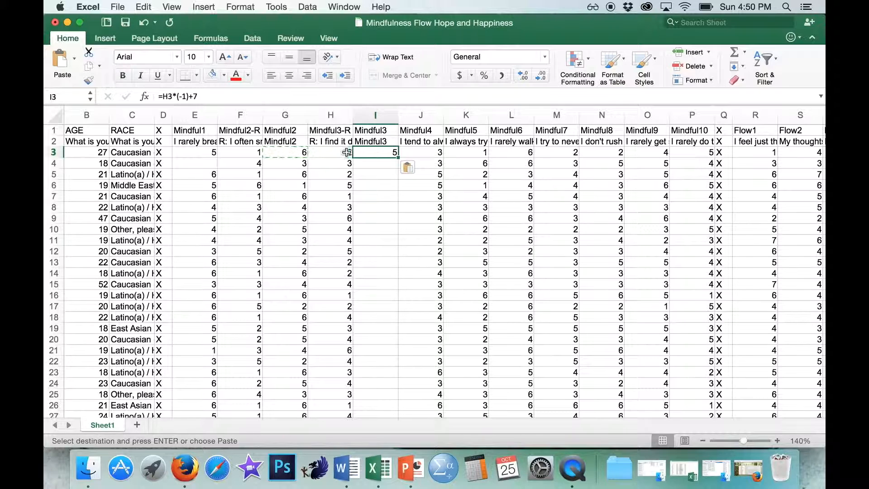
{"action": "left_click", "coordinate": [344, 153]}
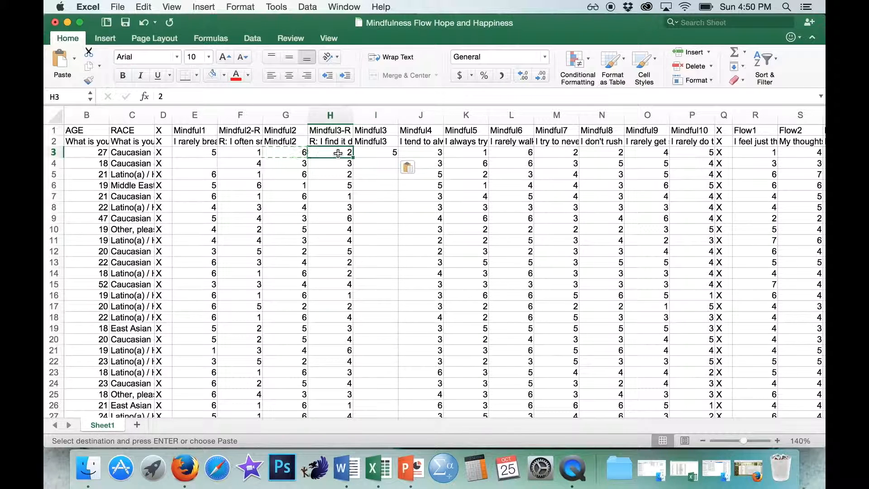
{"action": "left_click", "coordinate": [391, 154]}
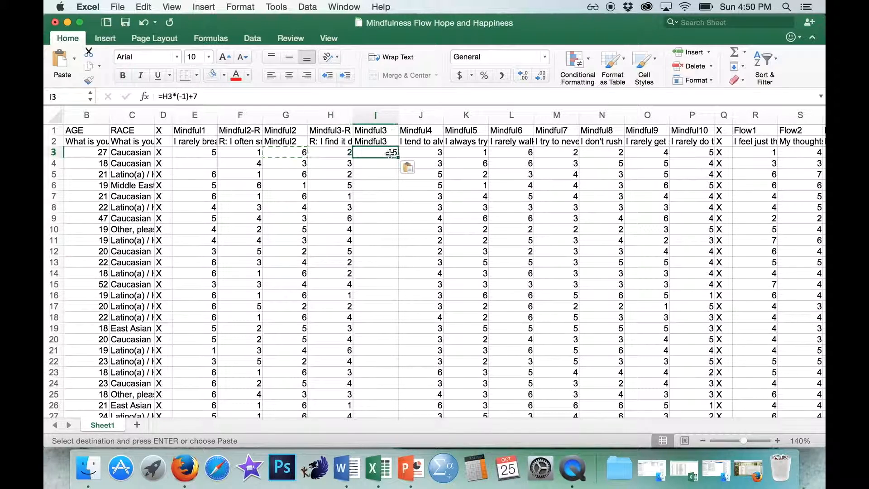
- Fill the Mindful3 reverse-scoring formula from I3 down to the last data row, I66
{"action": "left_click_drag", "start_coordinate": [397, 156], "coordinate": [401, 265]}
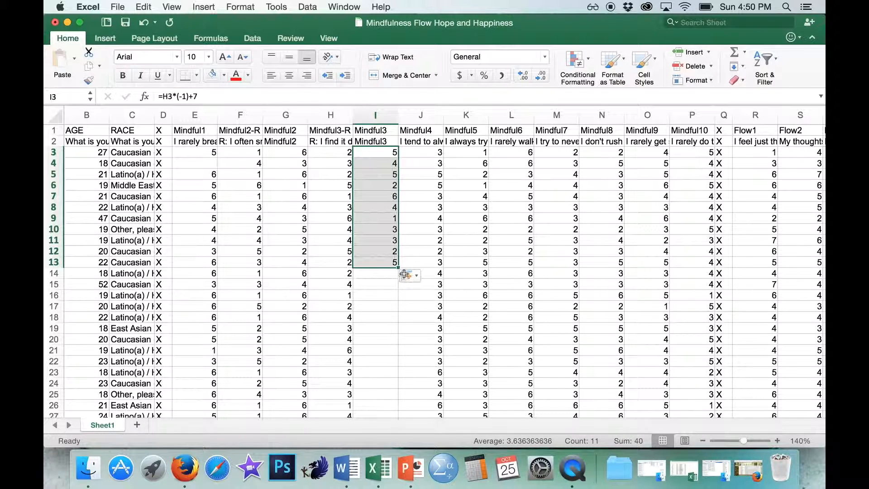
{"action": "left_click_drag", "start_coordinate": [397, 267], "coordinate": [398, 185]}
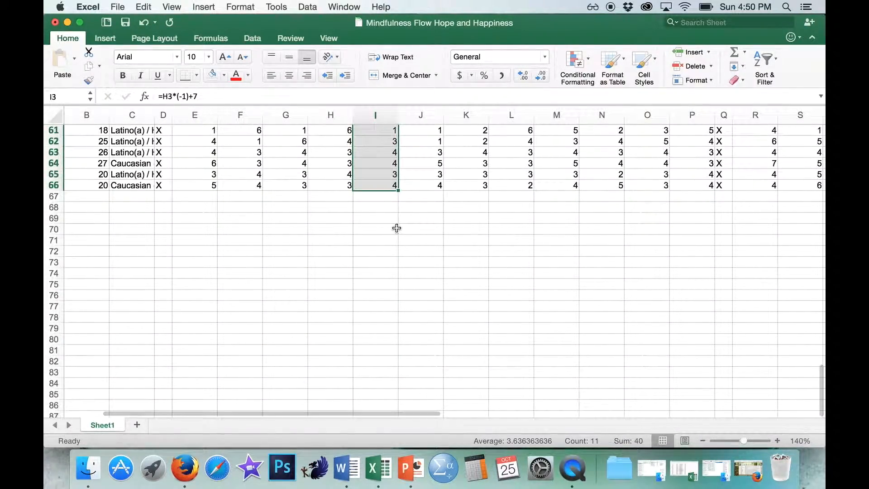
{"action": "scroll", "coordinate": [394, 218], "scroll_direction": "up", "scroll_amount": 15}
{"action": "left_click", "coordinate": [393, 159]}
- Enter Happy4 in AG1 and AG2 to label the empty column beside Happy4-R
{"action": "scroll", "coordinate": [393, 159], "scroll_direction": "right", "scroll_amount": 6}
{"action": "scroll", "coordinate": [393, 159], "scroll_direction": "right", "scroll_amount": 5}
{"action": "scroll", "coordinate": [393, 160], "scroll_direction": "up", "scroll_amount": 3}
{"action": "scroll", "coordinate": [392, 159], "scroll_direction": "right", "scroll_amount": 8}
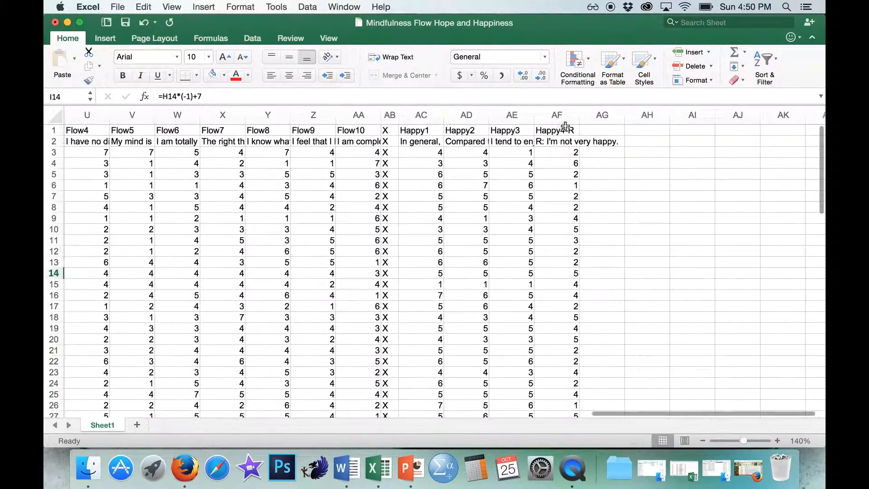
{"action": "left_click", "coordinate": [602, 130]}
{"action": "type", "text": "Happy4"}
{"action": "key", "text": "Return"}
{"action": "type", "text": "Happy4"}
{"action": "key", "text": "Return"}
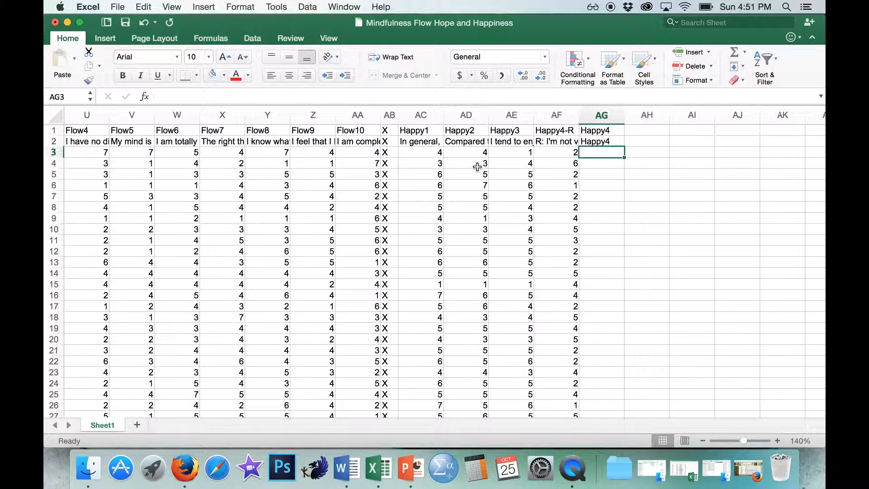
- Enter the reverse-scoring formula =AF3*(-1)+8 for Happy4 in AG3
{"action": "left_click", "coordinate": [478, 184]}
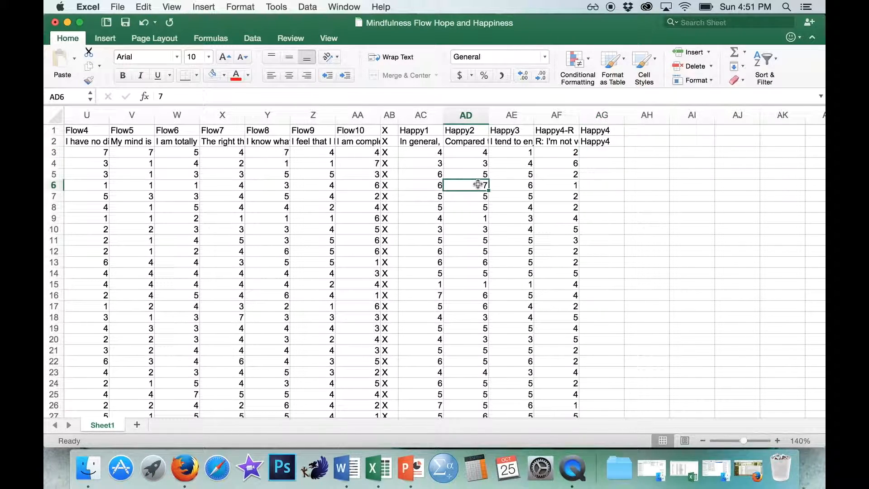
{"action": "left_click", "coordinate": [611, 150]}
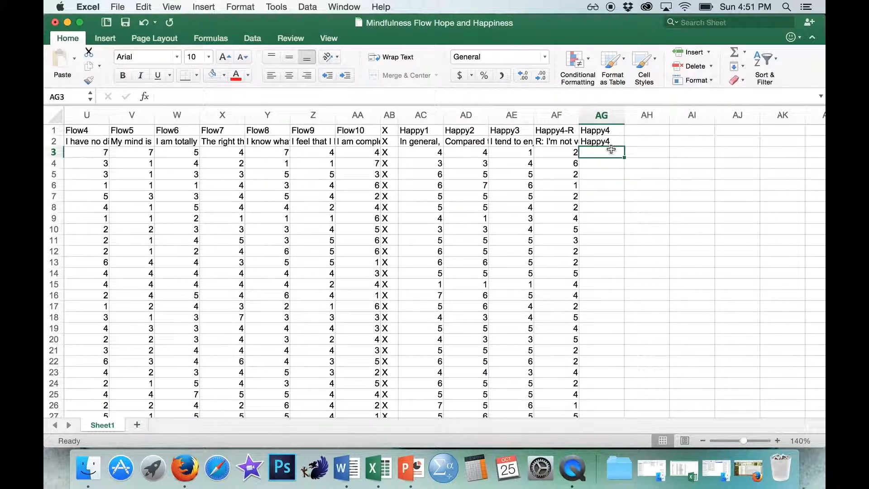
{"action": "type", "text": "="}
{"action": "left_click", "coordinate": [566, 155]}
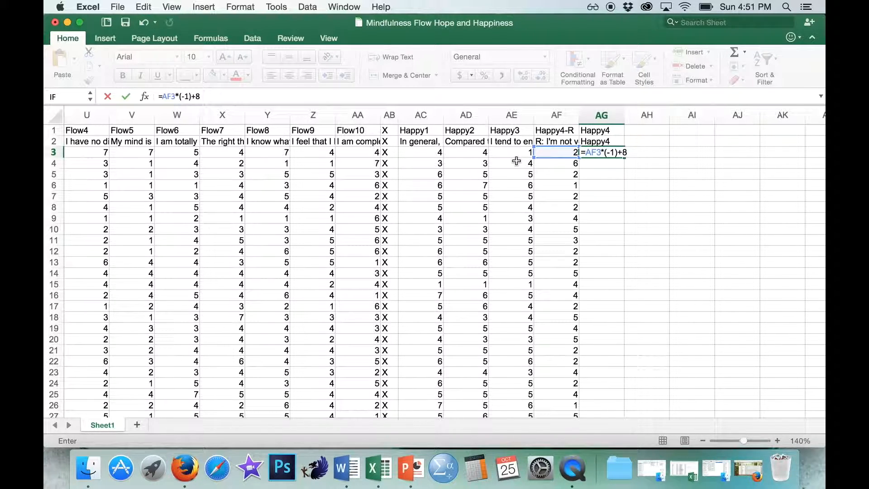
{"action": "key", "text": "Return"}
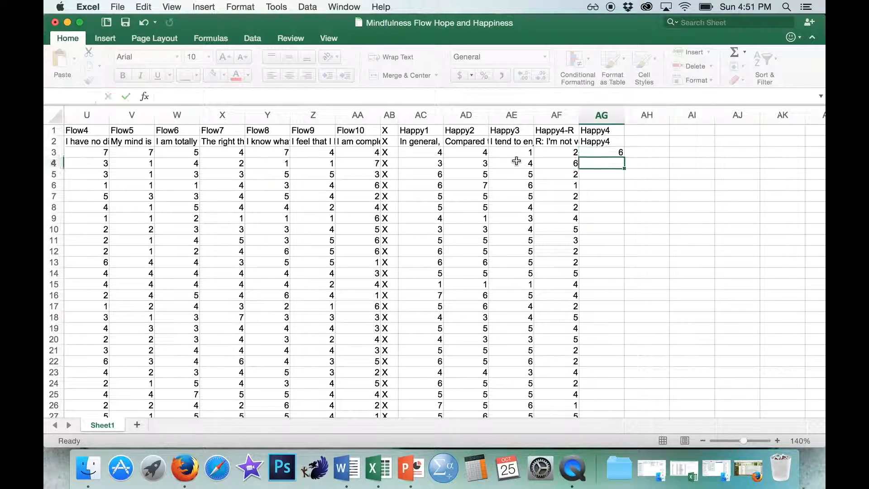
- Fill the Happy4 formula from AG3 down to AG66 and check the last rows against the Happy4-R scores
{"action": "left_click", "coordinate": [604, 152]}
{"action": "mouse_move", "coordinate": [626, 157]}
{"action": "left_mouse_down"}
{"action": "mouse_move", "coordinate": [625, 469]}
{"action": "mouse_move", "coordinate": [624, 161]}
{"action": "left_mouse_up"}
{"action": "scroll", "coordinate": [659, 177], "scroll_direction": "up", "scroll_amount": 1}
{"action": "scroll", "coordinate": [613, 229], "scroll_direction": "down", "scroll_amount": 1}
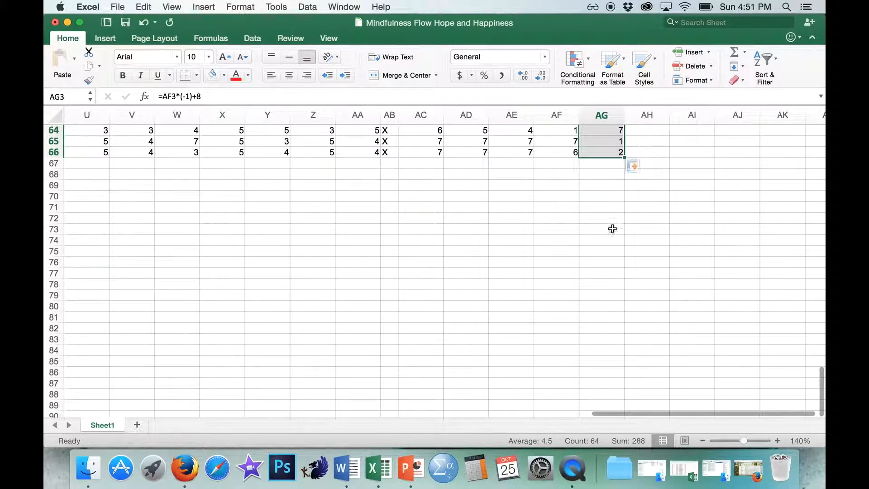
{"action": "left_click", "coordinate": [570, 131]}
{"action": "left_click", "coordinate": [597, 129]}
{"action": "left_click", "coordinate": [569, 140]}
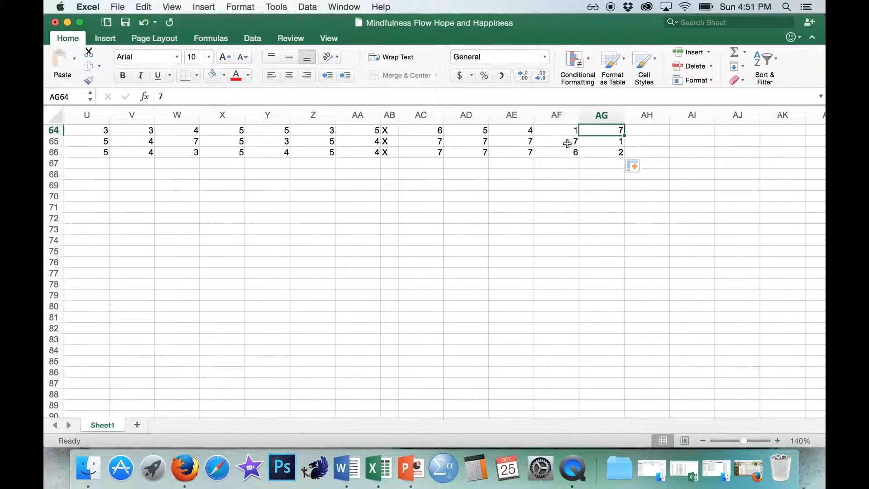
{"action": "left_click", "coordinate": [594, 143]}
- Compare the Mindful2-R column with the reversed Mindful2 column and review the Mindful1 to Mindful10 item headers
{"action": "scroll", "coordinate": [595, 143], "scroll_direction": "up", "scroll_amount": 15}
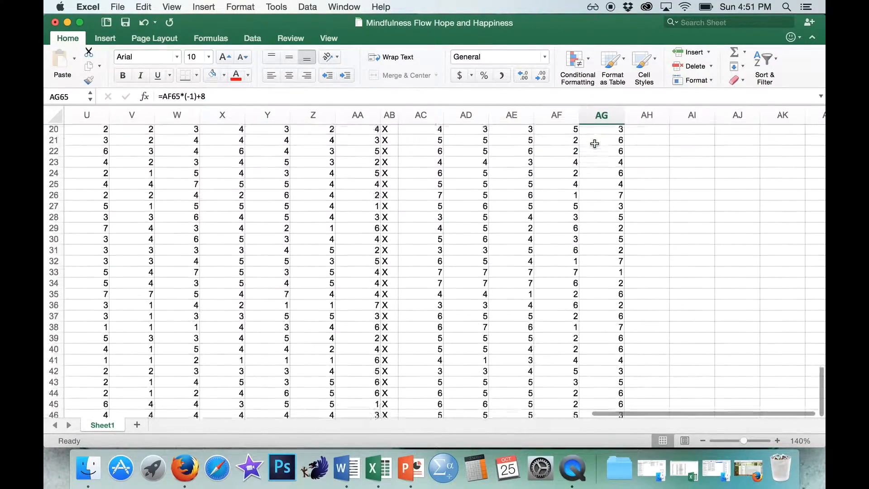
{"action": "scroll", "coordinate": [556, 176], "scroll_direction": "left", "scroll_amount": 15}
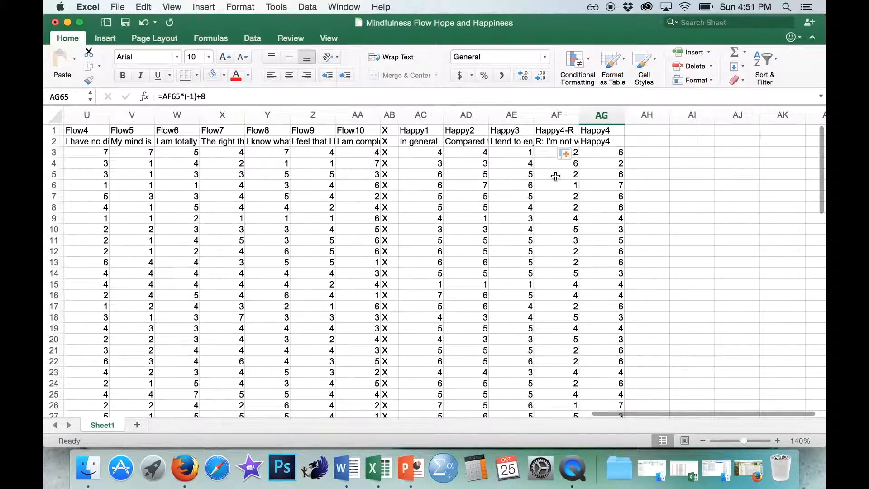
{"action": "scroll", "coordinate": [555, 176], "scroll_direction": "left", "scroll_amount": 5}
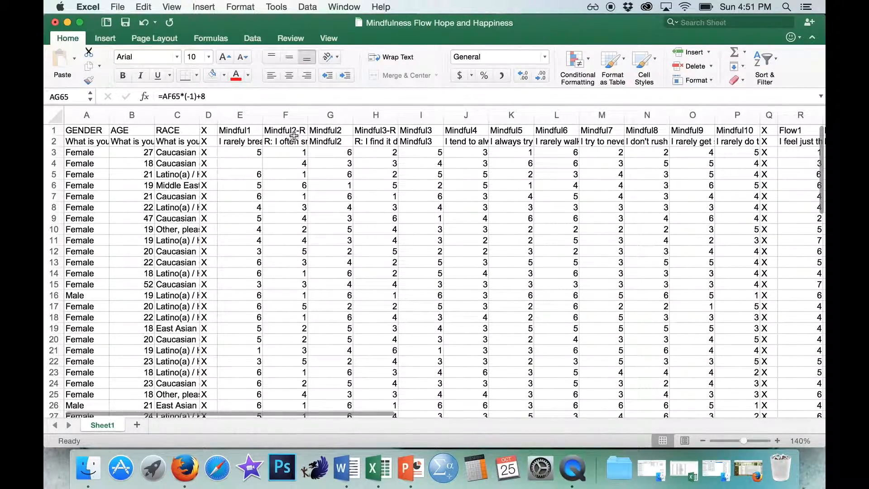
{"action": "left_click", "coordinate": [286, 116]}
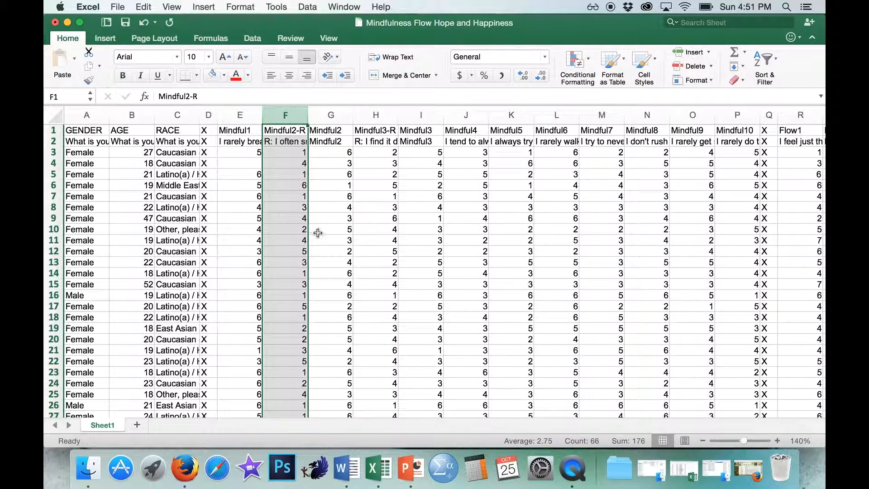
{"action": "left_click", "coordinate": [321, 175]}
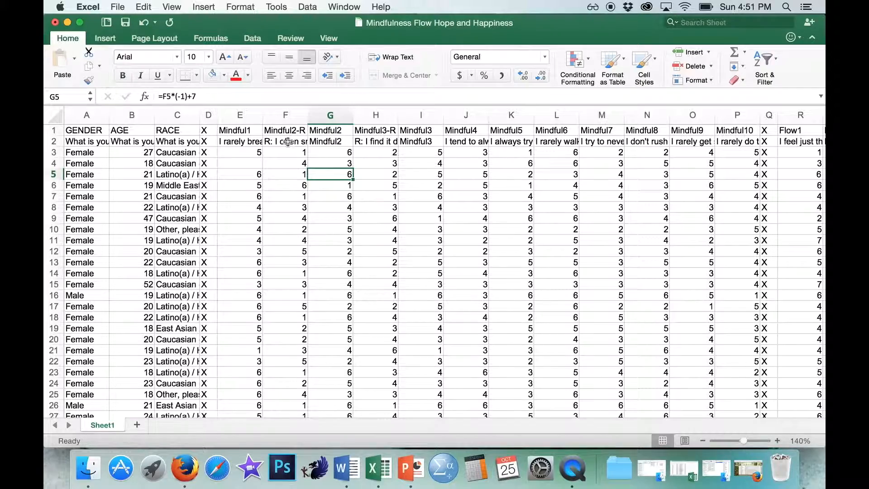
{"action": "scroll", "coordinate": [423, 203], "scroll_direction": "right", "scroll_amount": 3}
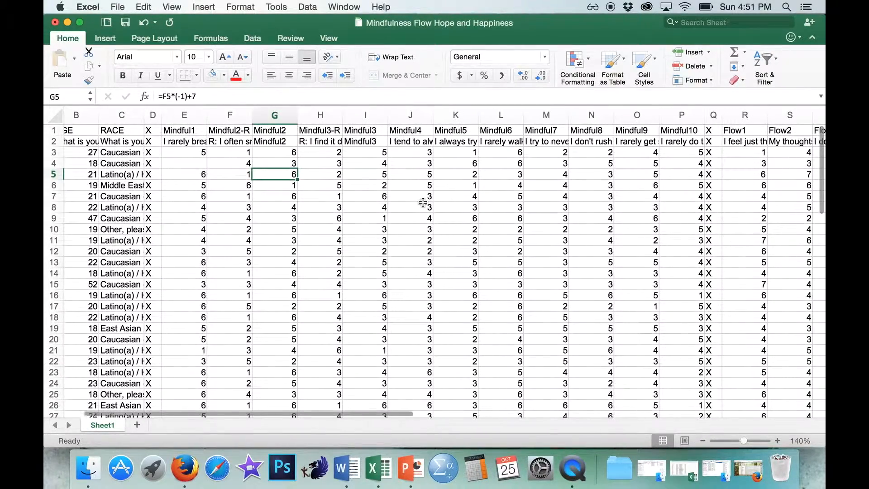
{"action": "left_click_drag", "start_coordinate": [194, 130], "coordinate": [656, 130]}
{"action": "left_click", "coordinate": [679, 141]}
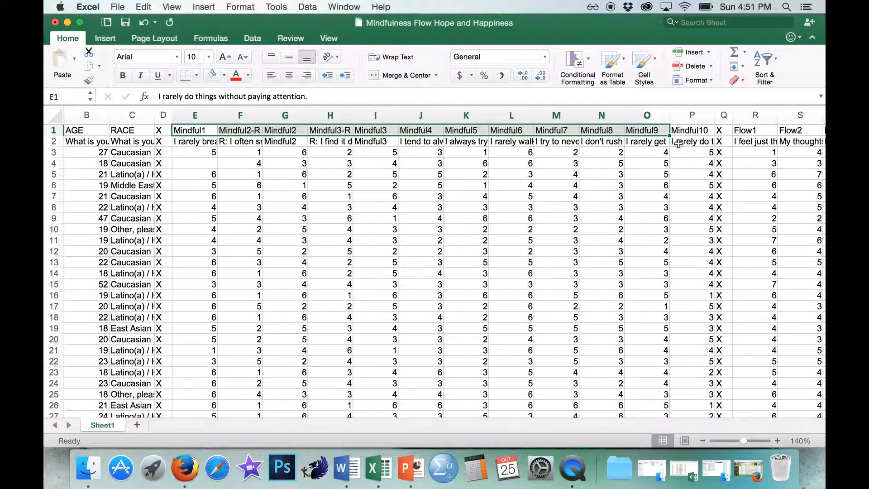
- Insert a blank column between Mindful10 and the X separator column Q
{"action": "left_click", "coordinate": [724, 115]}
{"action": "right_click", "coordinate": [724, 115]}
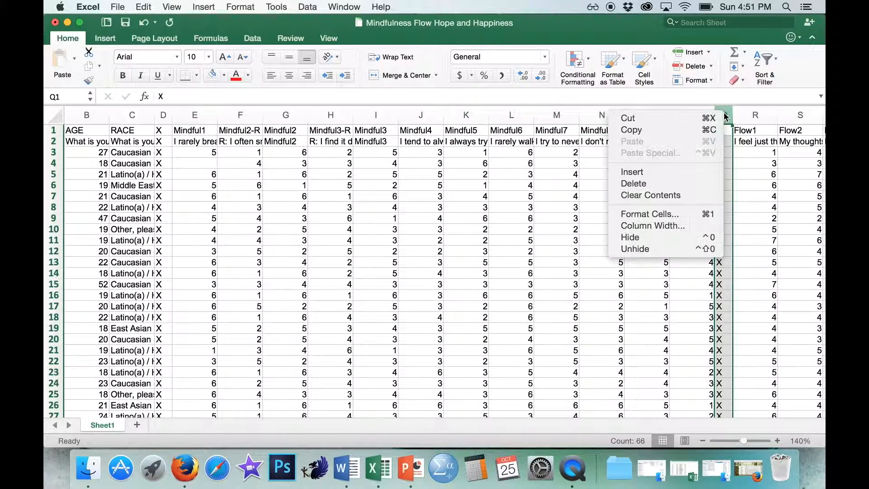
{"action": "left_click", "coordinate": [668, 172]}
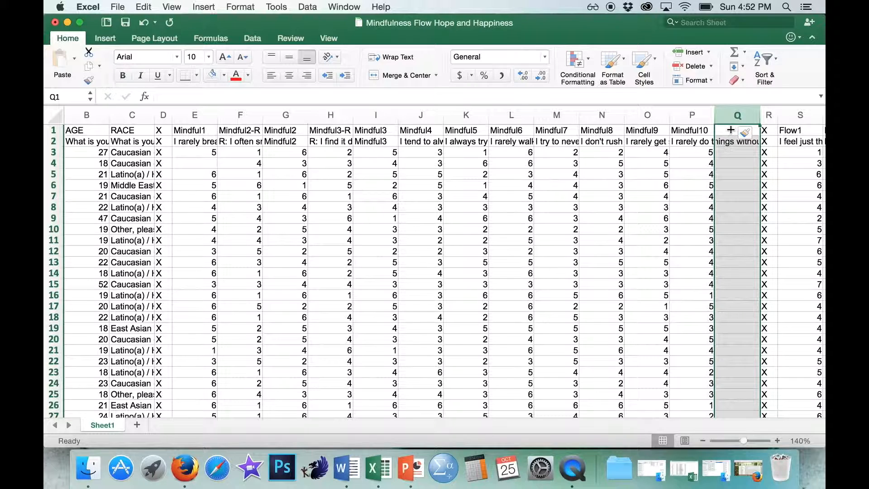
{"action": "left_click", "coordinate": [670, 163]}
- Enter Mindful_AVG in Q1 and Q2 and widen column Q to fit the label
{"action": "left_click", "coordinate": [724, 131]}
{"action": "type", "text": "Minf"}
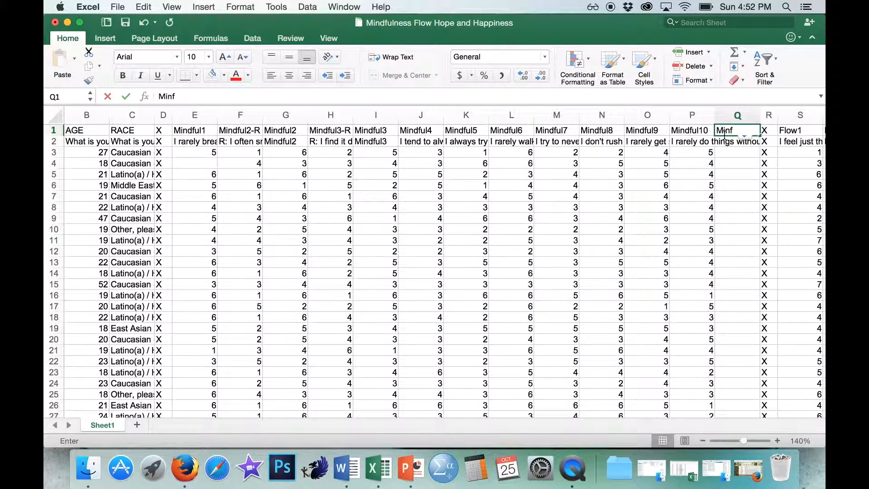
{"action": "key", "text": "BackSpace"}
{"action": "type", "text": "dful_A"}
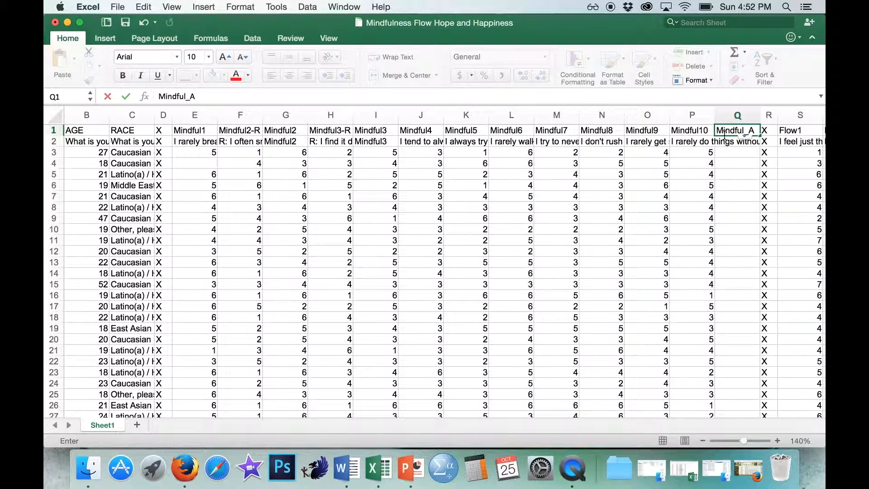
{"action": "type", "text": "VG"}
{"action": "key", "text": "Return"}
{"action": "type", "text": "Mindful_AVG"}
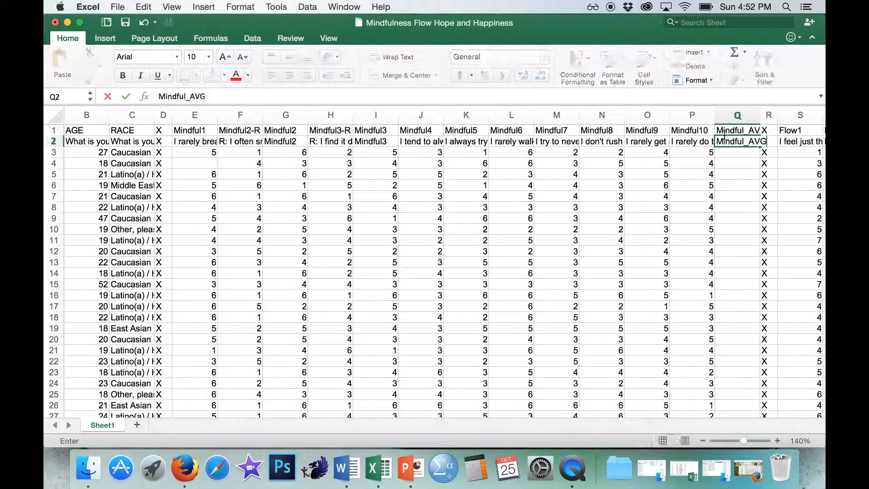
{"action": "key", "text": "Return"}
{"action": "left_click_drag", "start_coordinate": [760, 112], "coordinate": [770, 112]}
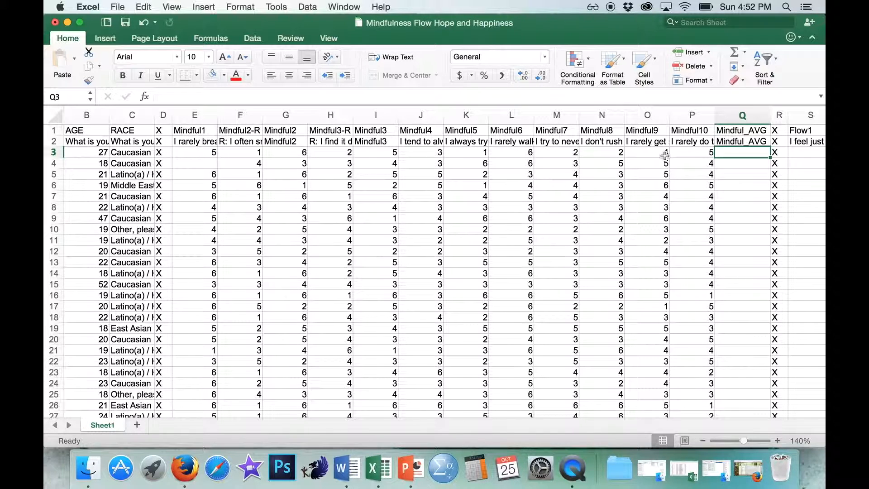
- Enter =AVERAGE(E3,G3,I3,J3:P3) in Q3 to average the Mindful items without the unreversed -R columns
{"action": "type", "text": "=AVER"}
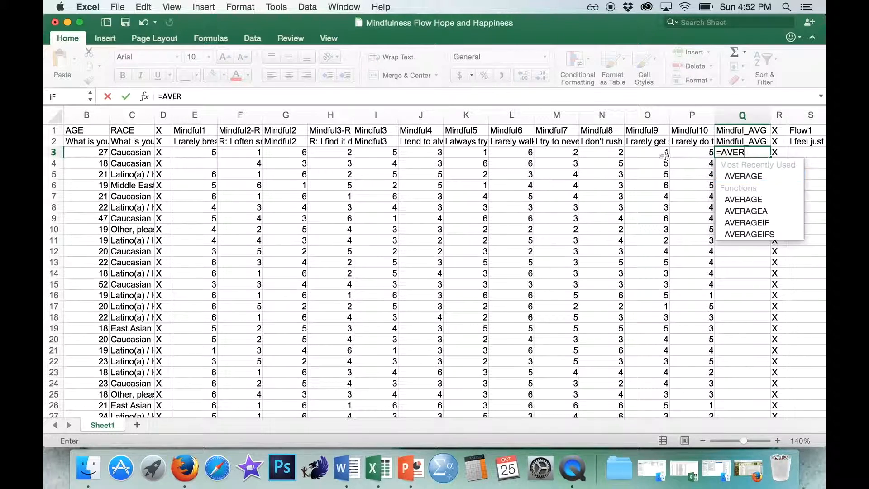
{"action": "type", "text": "AGE("}
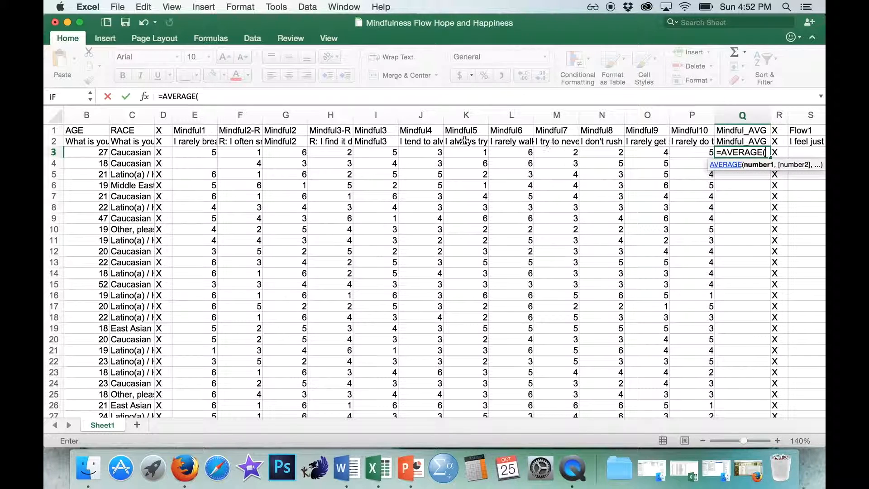
{"action": "left_click", "coordinate": [200, 151]}
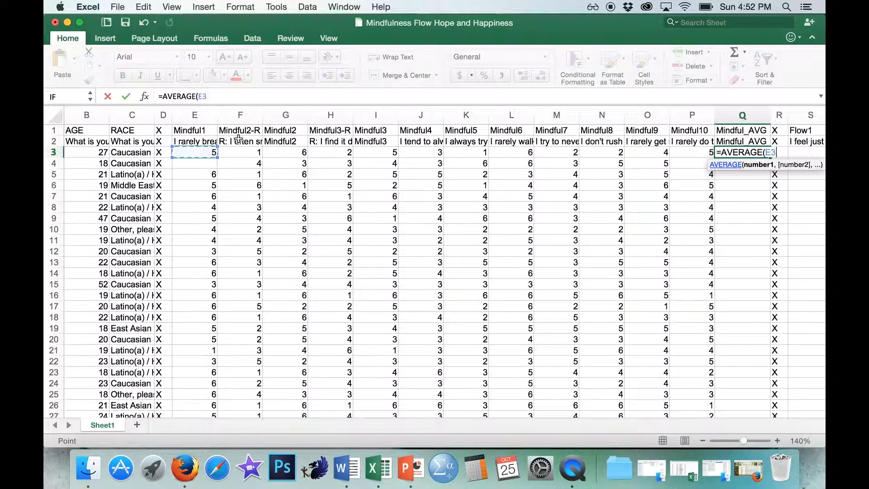
{"action": "type", "text": ","}
{"action": "left_click", "coordinate": [288, 151]}
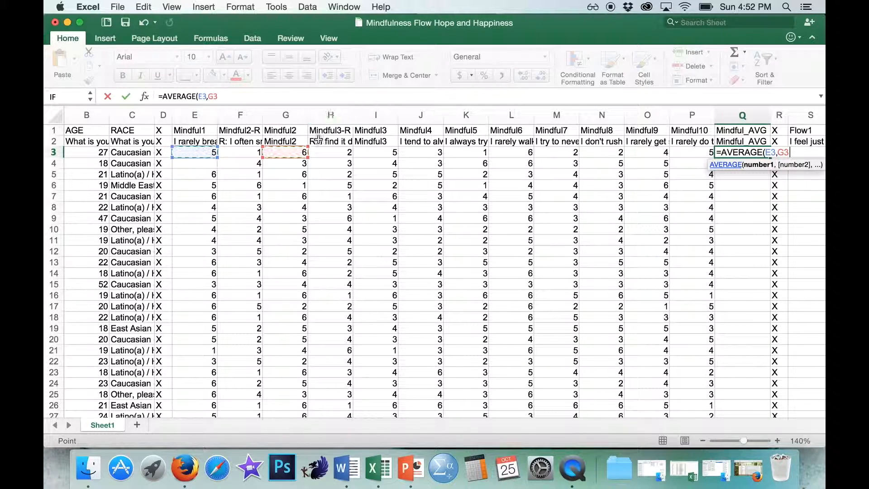
{"action": "type", "text": ","}
{"action": "left_click", "coordinate": [380, 152]}
{"action": "type", "text": ","}
{"action": "left_click_drag", "start_coordinate": [423, 152], "coordinate": [688, 152]}
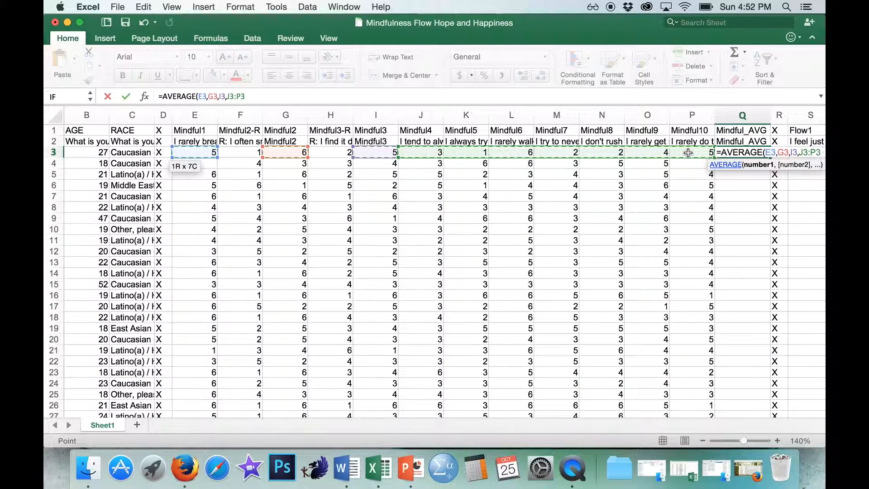
{"action": "type", "text": ")"}
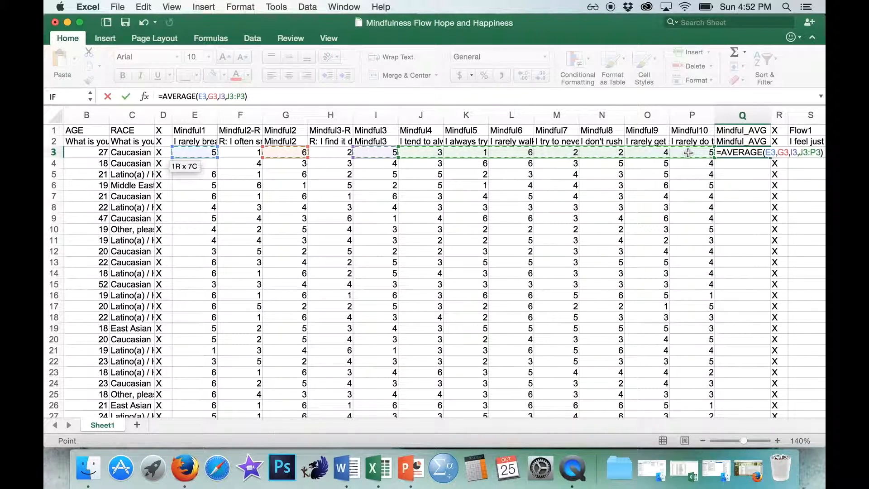
{"action": "key", "text": "Return"}
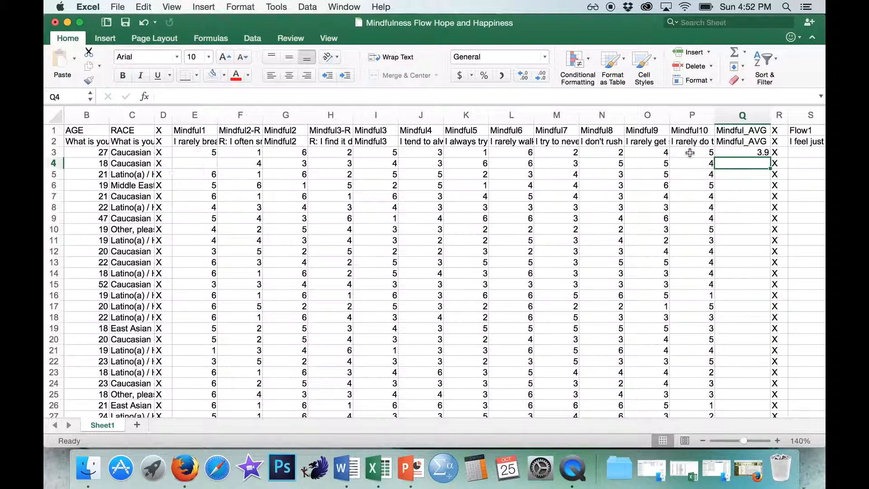
- Fill the Mindful_AVG formula from Q3 down to the last data row, Q66
{"action": "left_click", "coordinate": [749, 154]}
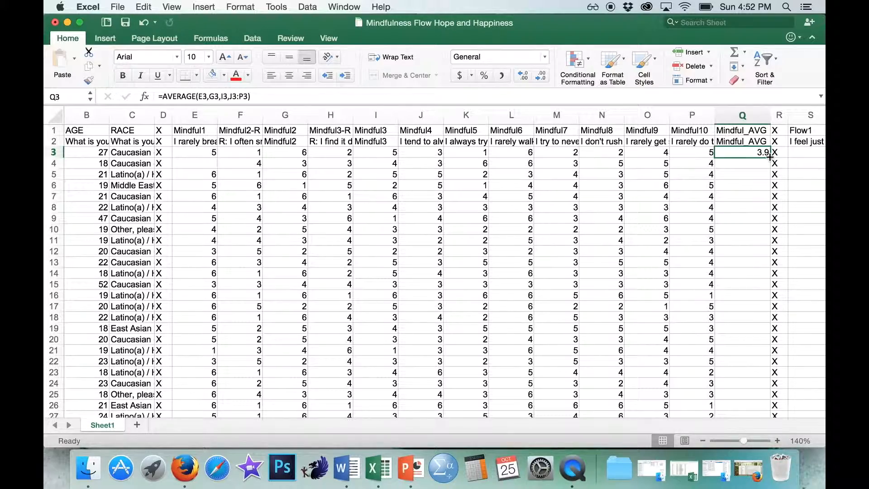
{"action": "left_click_drag", "start_coordinate": [770, 157], "coordinate": [771, 275]}
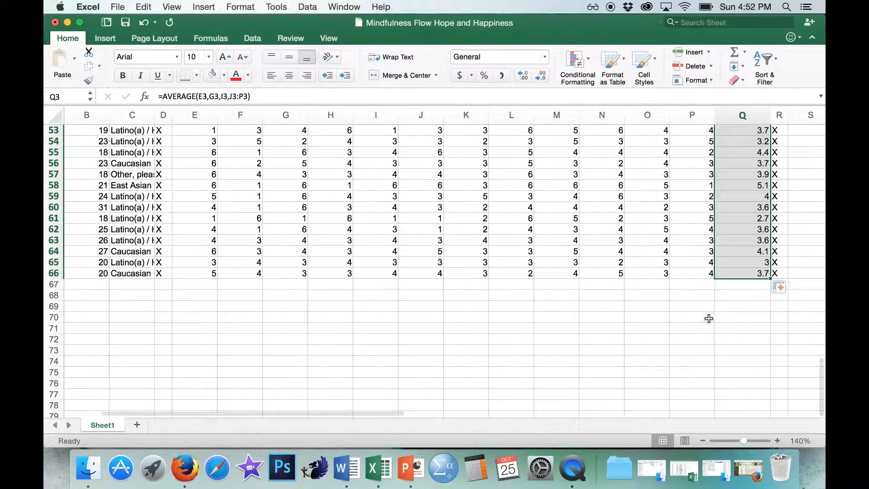
{"action": "scroll", "coordinate": [709, 318], "scroll_direction": "right", "scroll_amount": 5}
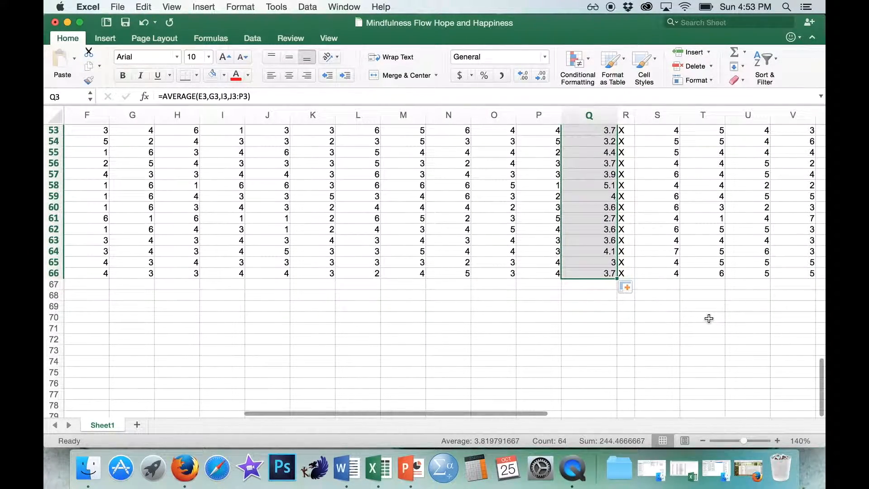
{"action": "left_click", "coordinate": [677, 262]}
- Insert a blank column between Flow10 and the X separator column AC
{"action": "scroll", "coordinate": [678, 264], "scroll_direction": "up", "scroll_amount": 3}
{"action": "scroll", "coordinate": [677, 264], "scroll_direction": "right", "scroll_amount": 2}
{"action": "scroll", "coordinate": [677, 263], "scroll_direction": "up", "scroll_amount": 15}
{"action": "scroll", "coordinate": [677, 263], "scroll_direction": "right", "scroll_amount": 5}
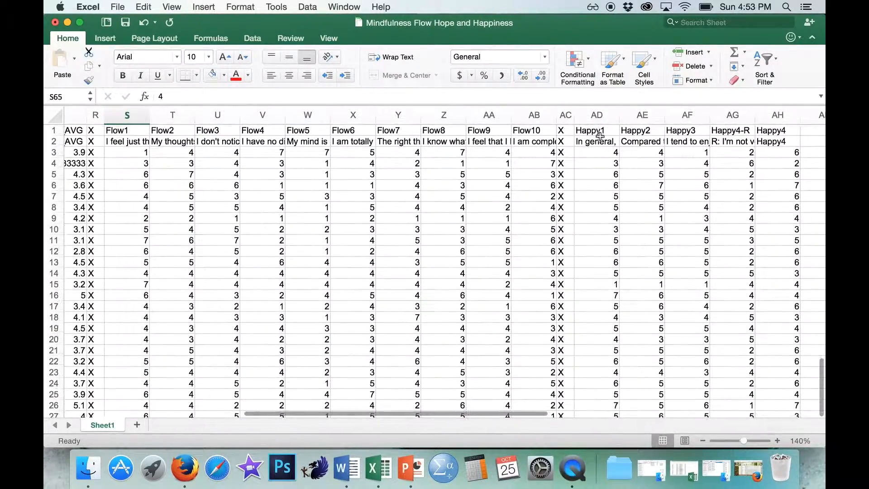
{"action": "scroll", "coordinate": [600, 136], "scroll_direction": "right", "scroll_amount": 1}
{"action": "left_click", "coordinate": [551, 115]}
{"action": "left_click", "coordinate": [545, 115]}
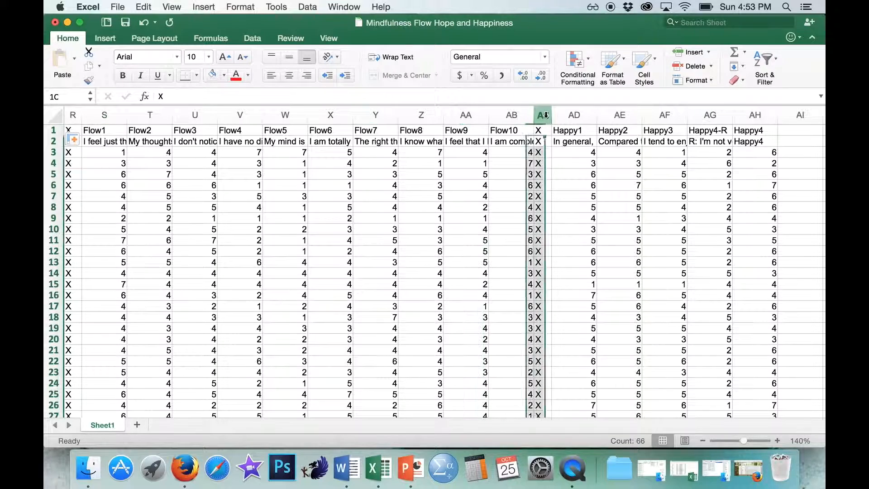
{"action": "right_click", "coordinate": [544, 115]}
{"action": "left_click", "coordinate": [578, 175]}
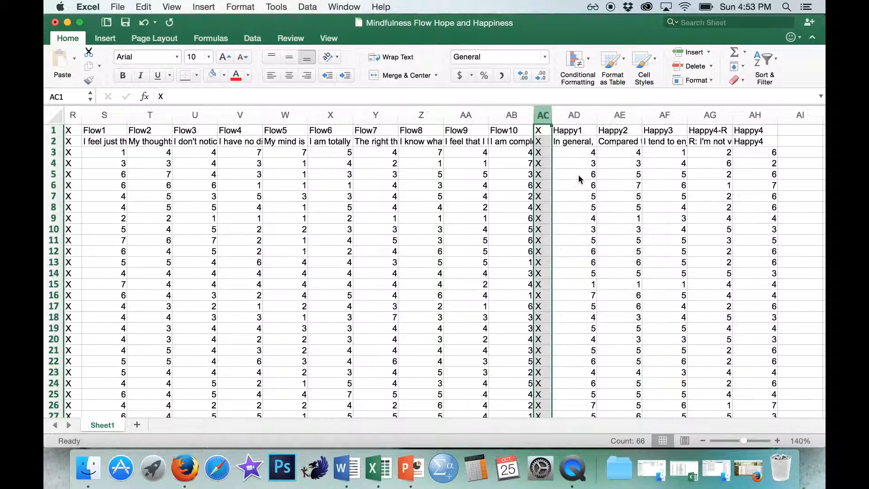
- Enter Flow_AVG in AC1 and AC2 to label the new column
{"action": "left_click", "coordinate": [544, 130]}
{"action": "type", "text": "Flow"}
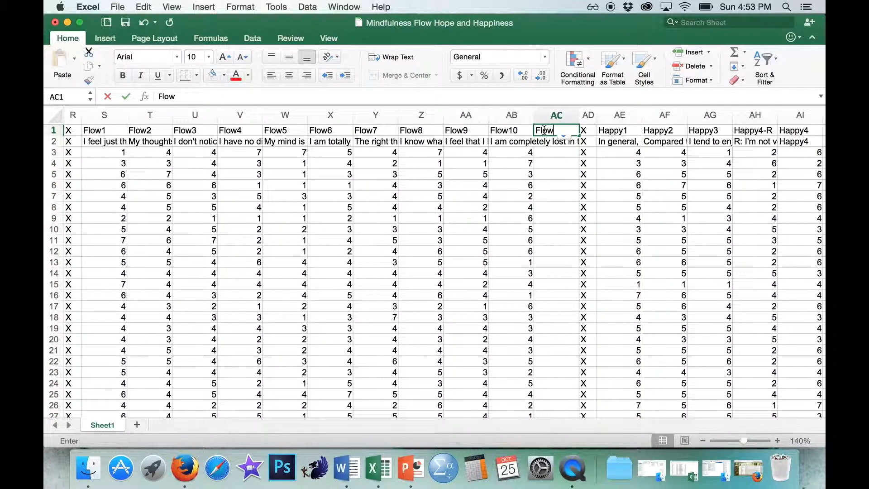
{"action": "type", "text": "_AVG"}
{"action": "key", "text": "Return"}
{"action": "type", "text": "FL"}
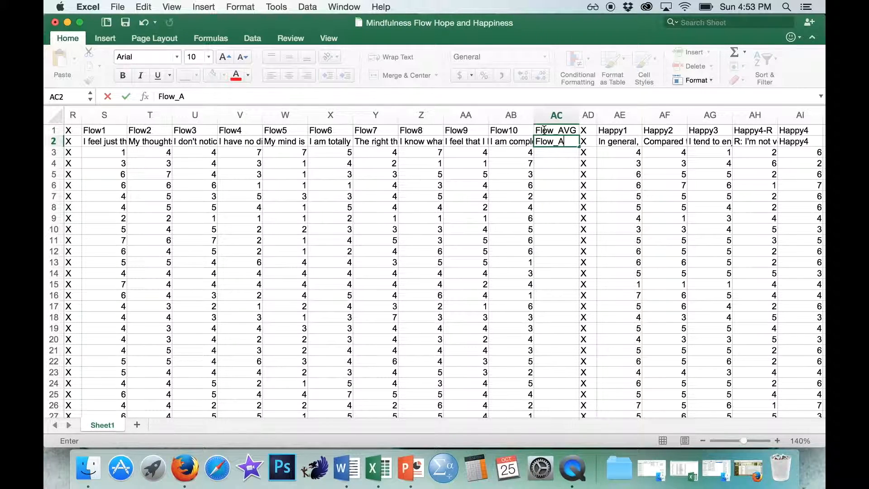
{"action": "key", "text": "Return"}
- Enter =AVERAGE(S3:AB3) in AC3 to average the ten Flow items for the first participant
{"action": "type", "text": "=AV"}
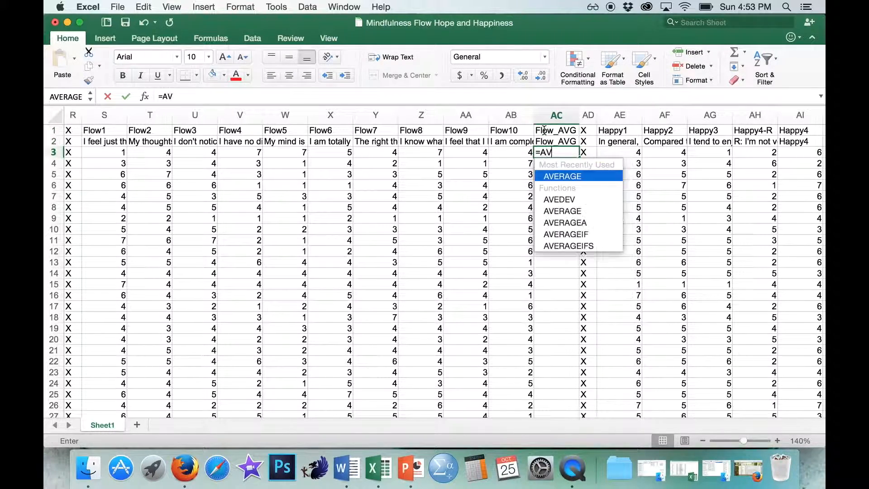
{"action": "type", "text": "ERAGE("}
{"action": "left_click_drag", "start_coordinate": [120, 153], "coordinate": [510, 157]}
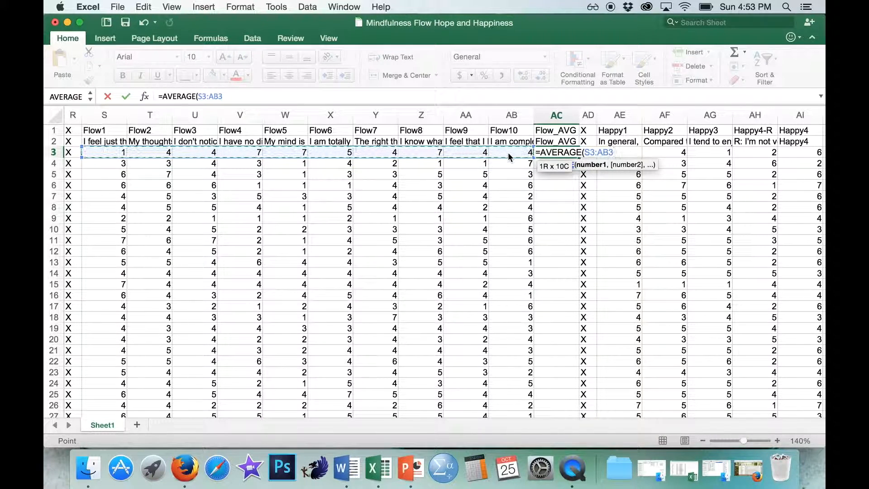
{"action": "key", "text": "Return"}
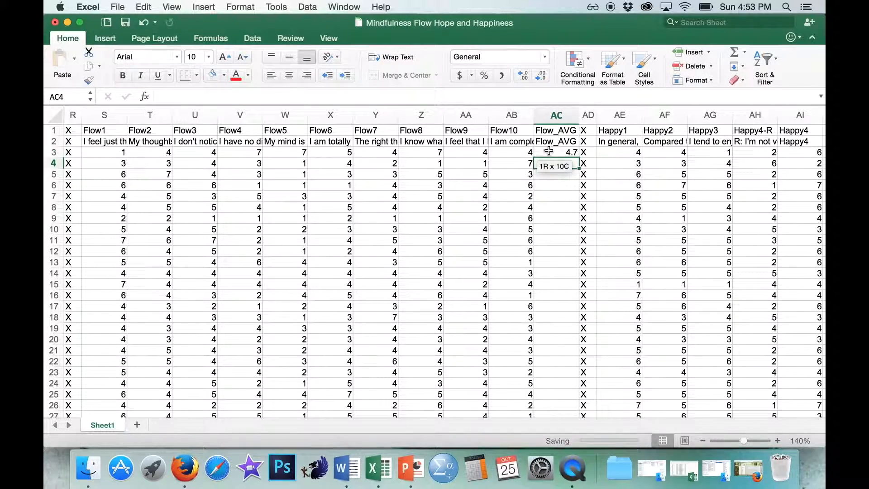
- Fill the Flow_AVG formula from AC3 down to the last data row, AC66
{"action": "left_click", "coordinate": [571, 153]}
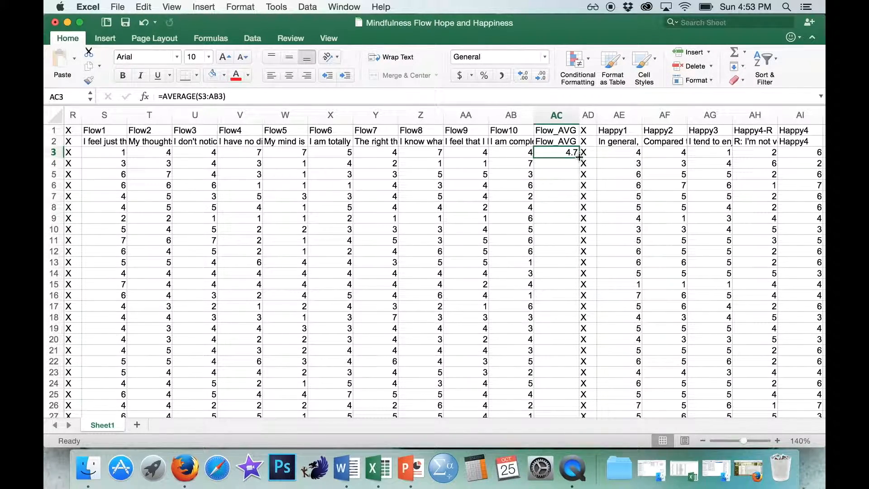
{"action": "left_click_drag", "start_coordinate": [579, 156], "coordinate": [573, 427]}
{"action": "left_click_drag", "start_coordinate": [579, 461], "coordinate": [573, 255]}
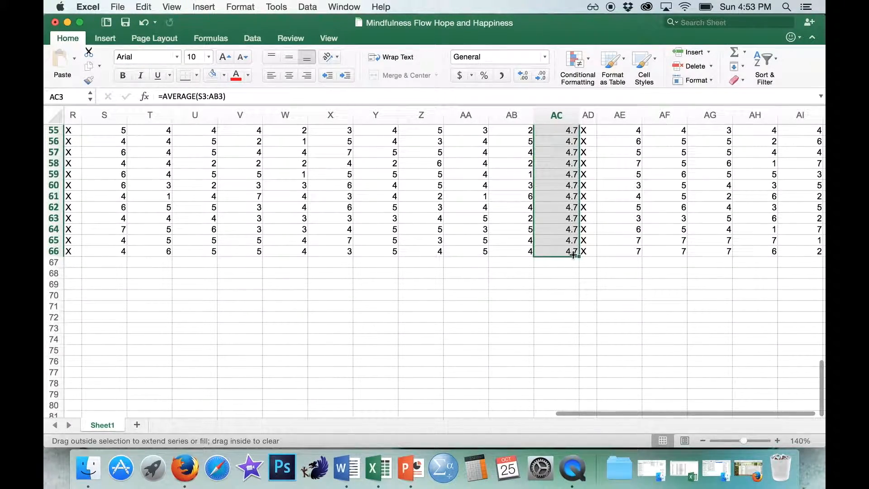
- Enter Happy-AVG in AJ1 and AJ2 to label the empty column after Happy4
{"action": "scroll", "coordinate": [660, 247], "scroll_direction": "right", "scroll_amount": 3}
{"action": "scroll", "coordinate": [660, 246], "scroll_direction": "up", "scroll_amount": 15}
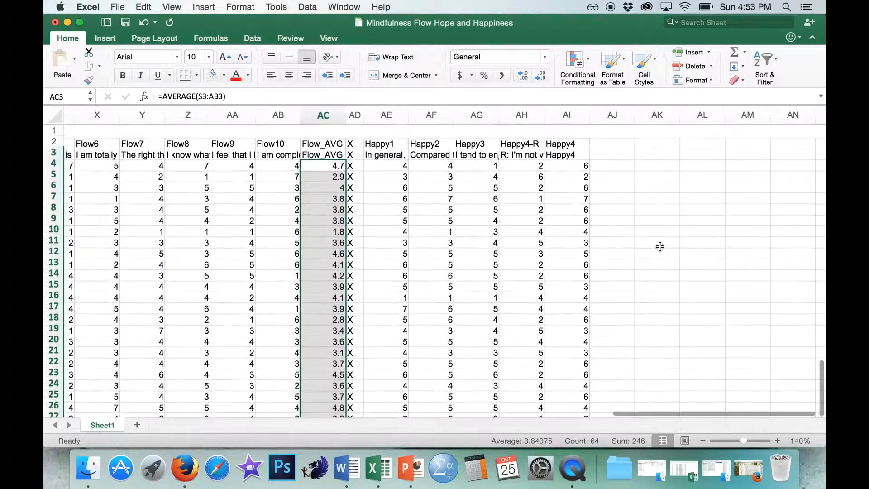
{"action": "left_click", "coordinate": [615, 129]}
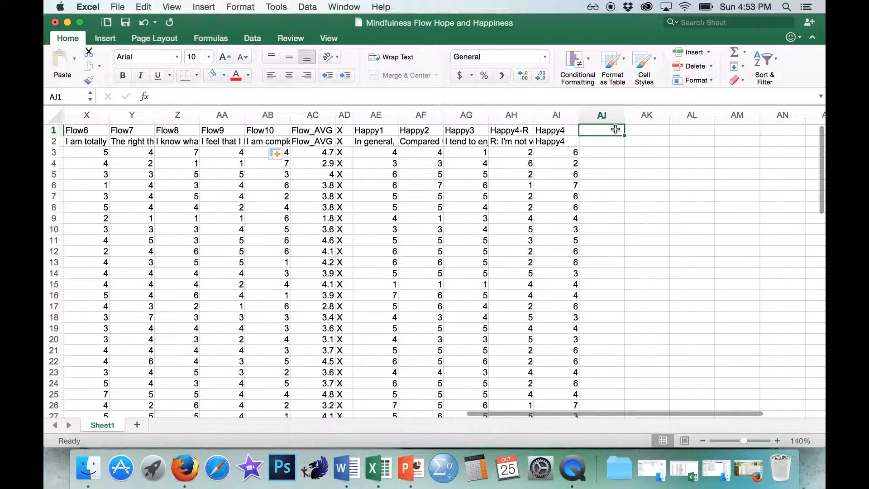
{"action": "type", "text": "Happy-AV"}
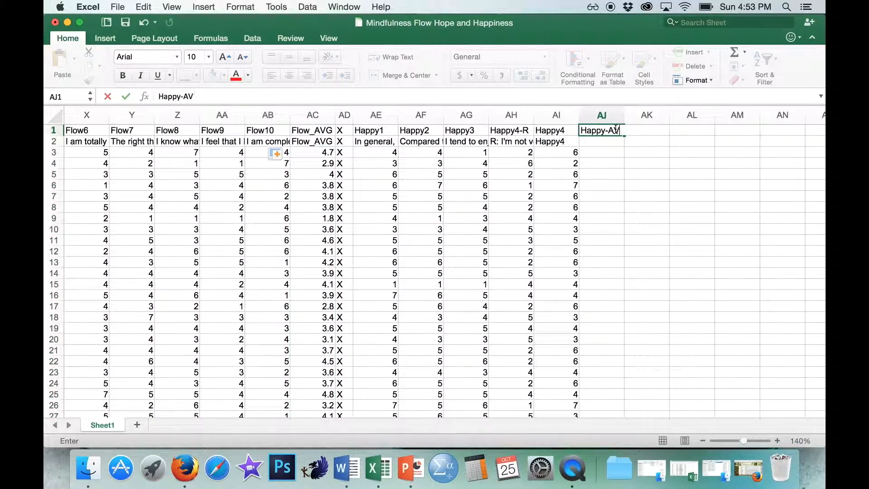
{"action": "type", "text": "G"}
{"action": "key", "text": "Return"}
{"action": "type", "text": "Happy-AVG"}
{"action": "key", "text": "Return"}
- Enter =AVERAGE(AE3:AG3,AI3) in AJ3 to average the Happy items without the unreversed Happy4-R column
{"action": "type", "text": "=AV"}
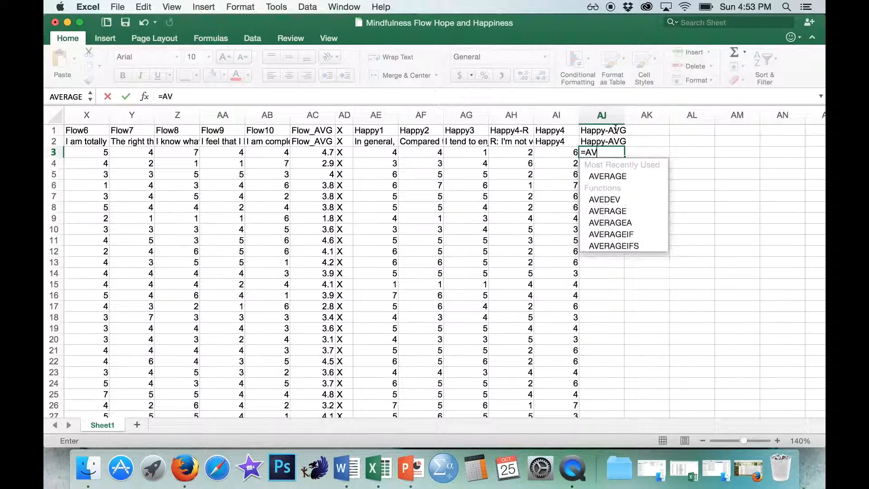
{"action": "type", "text": "ERAGE("}
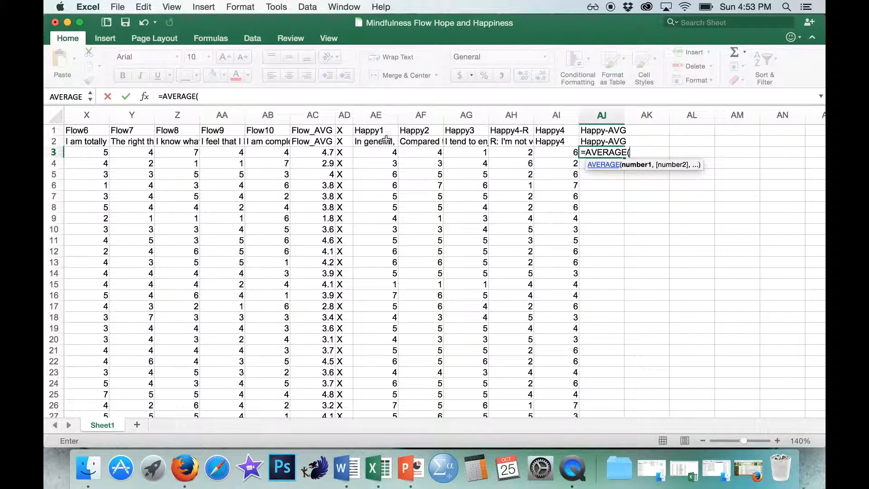
{"action": "left_click_drag", "start_coordinate": [363, 151], "coordinate": [479, 151]}
{"action": "type", "text": ","}
{"action": "left_click", "coordinate": [567, 152]}
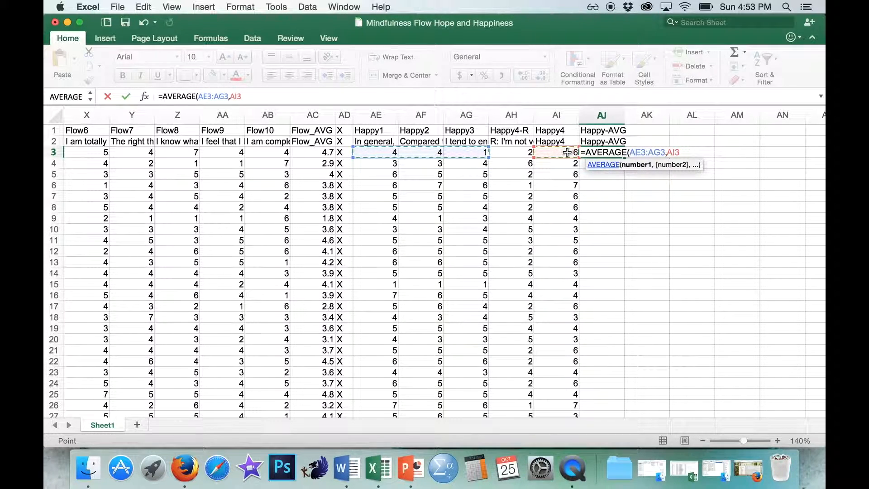
{"action": "type", "text": ")"}
{"action": "key", "text": "Return"}
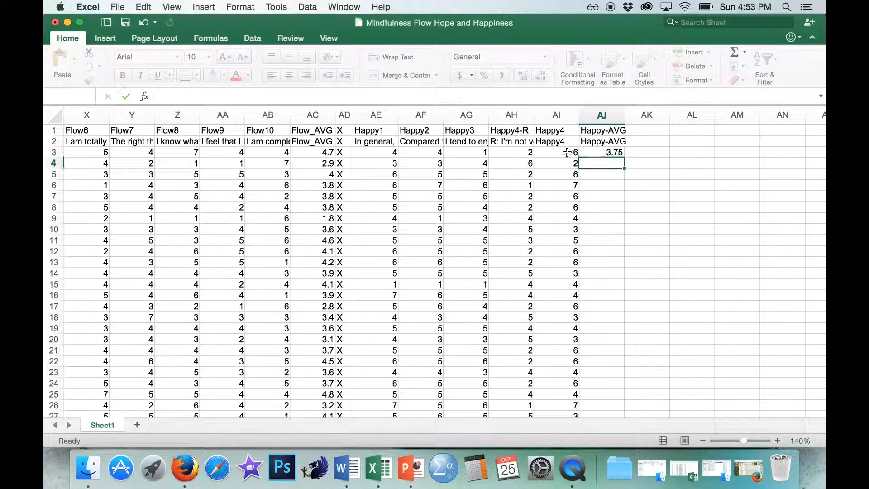
- Fill the Happy-AVG formula from AJ3 down to the last data row, AJ66
{"action": "left_click", "coordinate": [606, 152]}
{"action": "left_click_drag", "start_coordinate": [624, 158], "coordinate": [630, 427]}
{"action": "left_click_drag", "start_coordinate": [631, 458], "coordinate": [616, 304]}
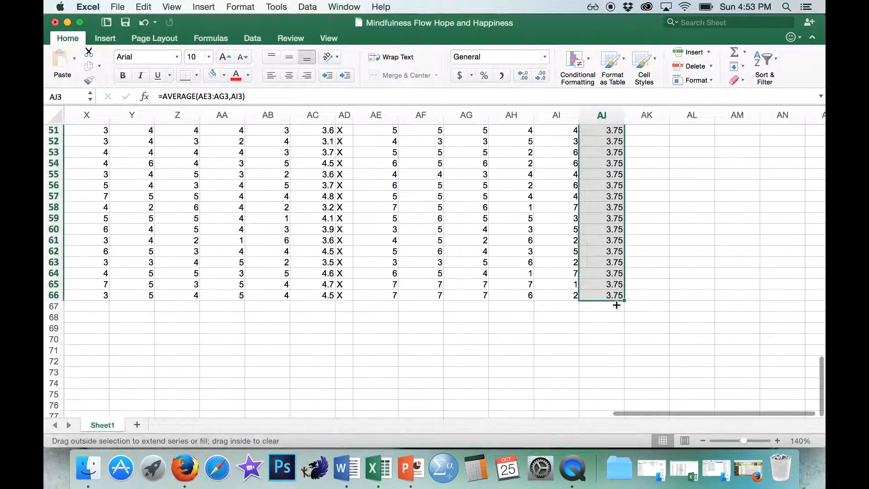
{"action": "left_click", "coordinate": [651, 283]}
- Review the Mindful_AVG, Flow_AVG and Happy-AVG columns across the sheet
{"action": "scroll", "coordinate": [651, 281], "scroll_direction": "up", "scroll_amount": 5}
{"action": "scroll", "coordinate": [652, 281], "scroll_direction": "up", "scroll_amount": 10}
{"action": "scroll", "coordinate": [651, 281], "scroll_direction": "left", "scroll_amount": 10}
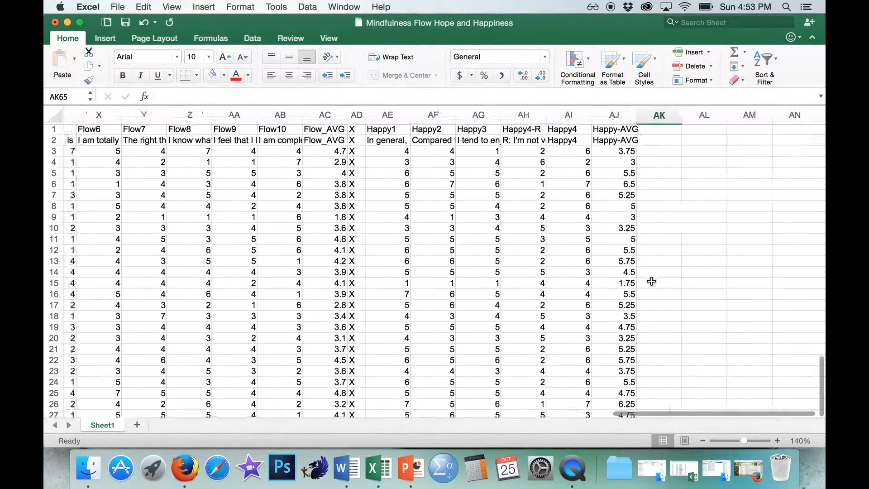
{"action": "scroll", "coordinate": [626, 218], "scroll_direction": "right", "scroll_amount": 15}
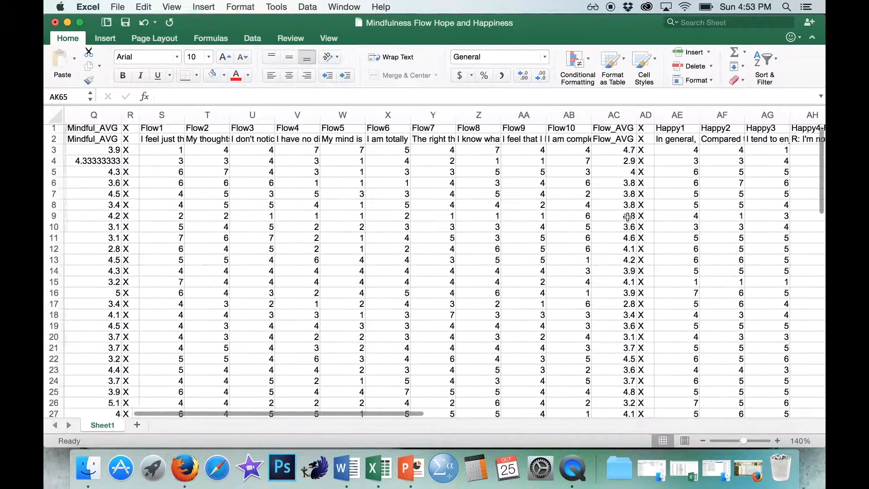
{"action": "scroll", "coordinate": [613, 218], "scroll_direction": "right", "scroll_amount": 1}
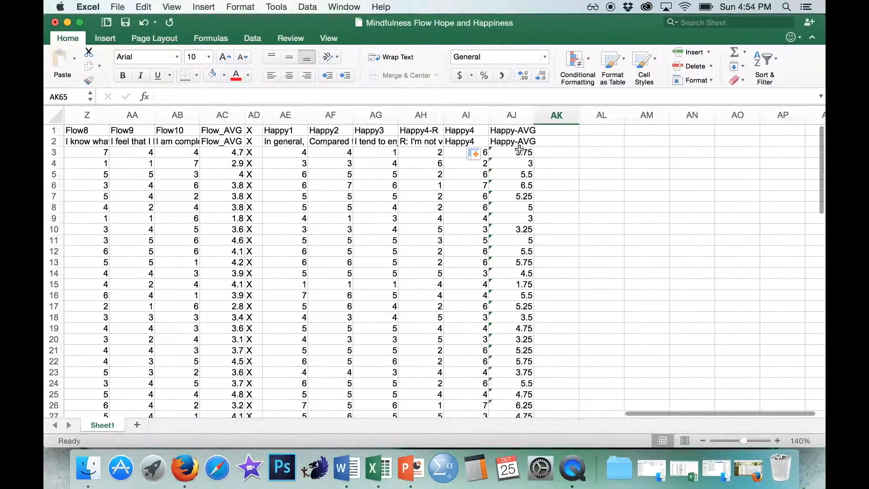
{"action": "scroll", "coordinate": [519, 150], "scroll_direction": "left", "scroll_amount": 8}
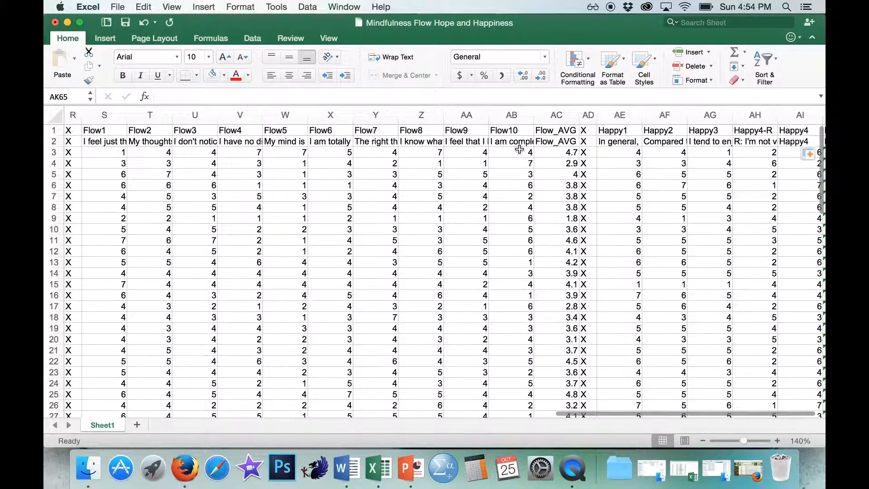
{"action": "scroll", "coordinate": [519, 150], "scroll_direction": "left", "scroll_amount": 2}
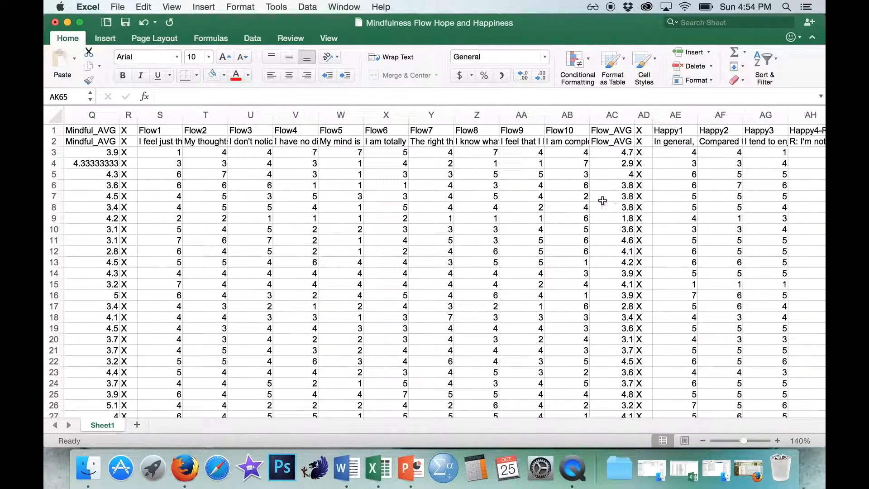
{"action": "scroll", "coordinate": [598, 201], "scroll_direction": "right", "scroll_amount": 1}
{"action": "scroll", "coordinate": [599, 202], "scroll_direction": "right", "scroll_amount": 4}
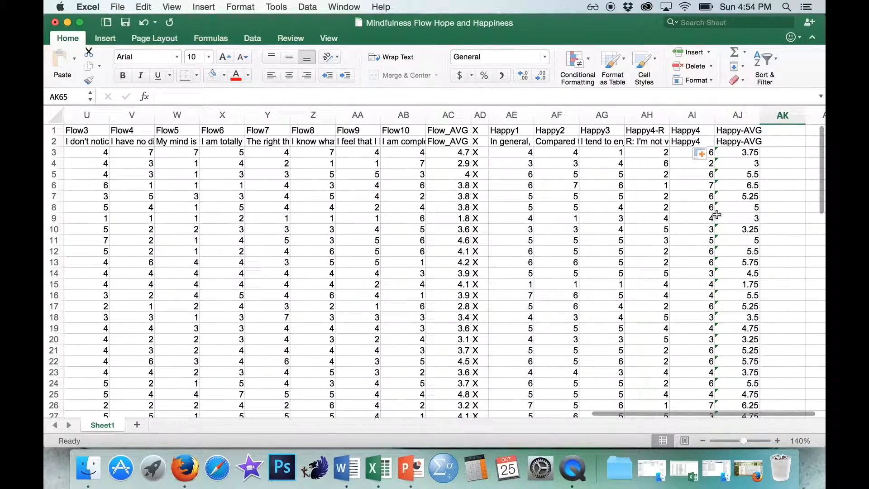
{"action": "scroll", "coordinate": [716, 214], "scroll_direction": "left", "scroll_amount": 10}
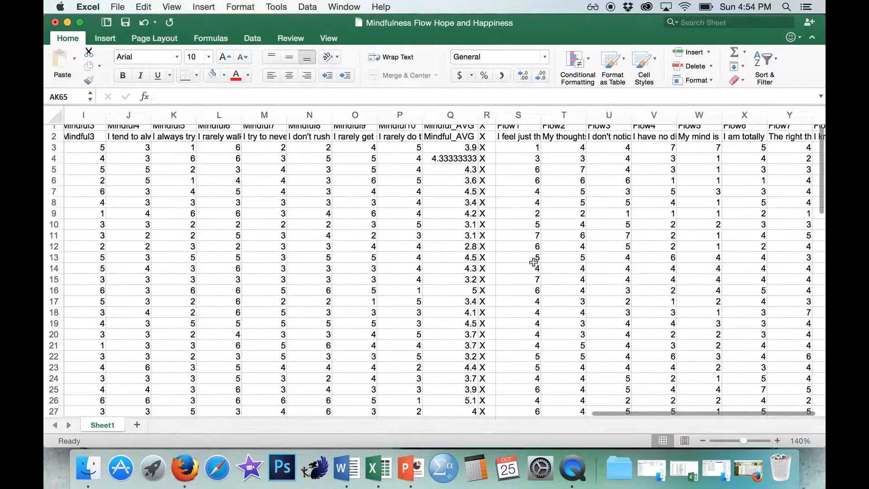
{"action": "scroll", "coordinate": [535, 261], "scroll_direction": "up", "scroll_amount": 1}
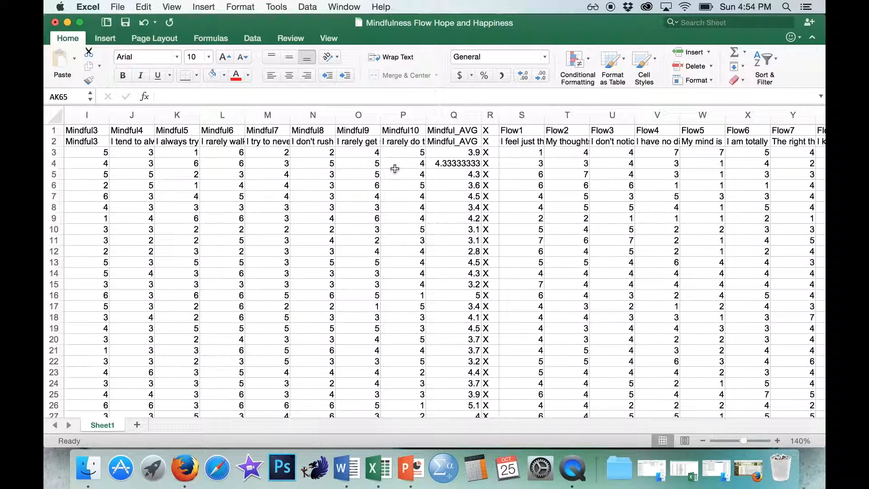
- Insert a blank column between Mindful_AVG and the X separator column R
{"action": "left_click", "coordinate": [489, 115]}
{"action": "right_click", "coordinate": [489, 119]}
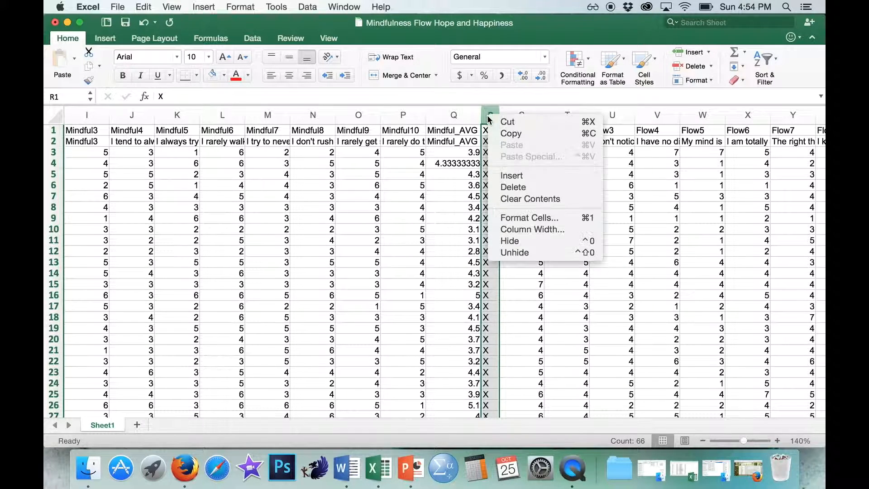
{"action": "left_click", "coordinate": [511, 175]}
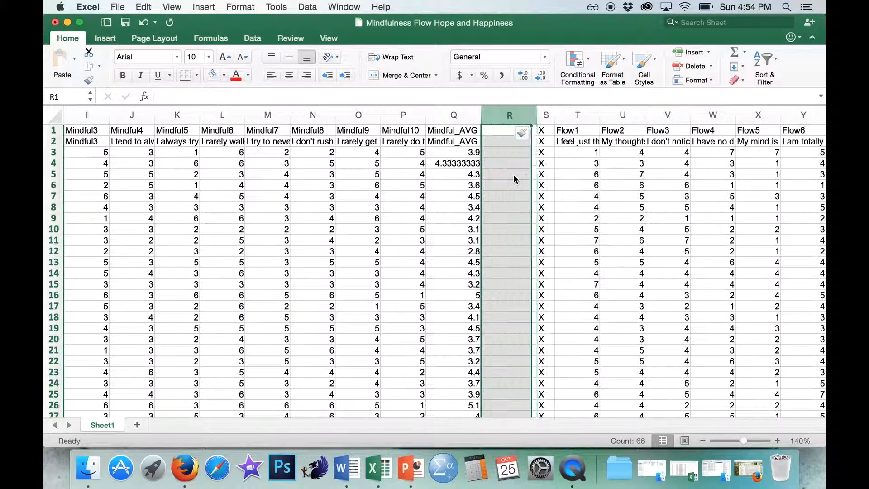
- Enter Mindfulness in R1 and R2 to label the new column
{"action": "left_click", "coordinate": [497, 132]}
{"action": "type", "text": "Minfdu"}
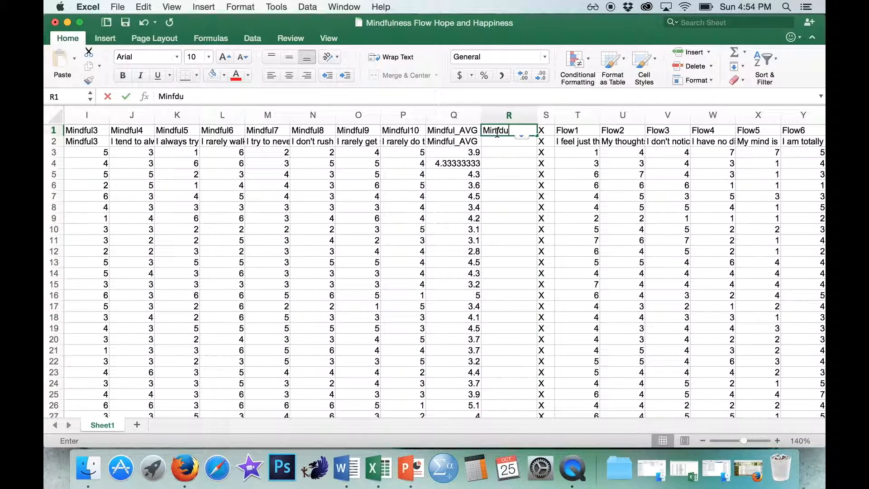
{"action": "type", "text": "fulness"}
{"action": "key", "text": "Return"}
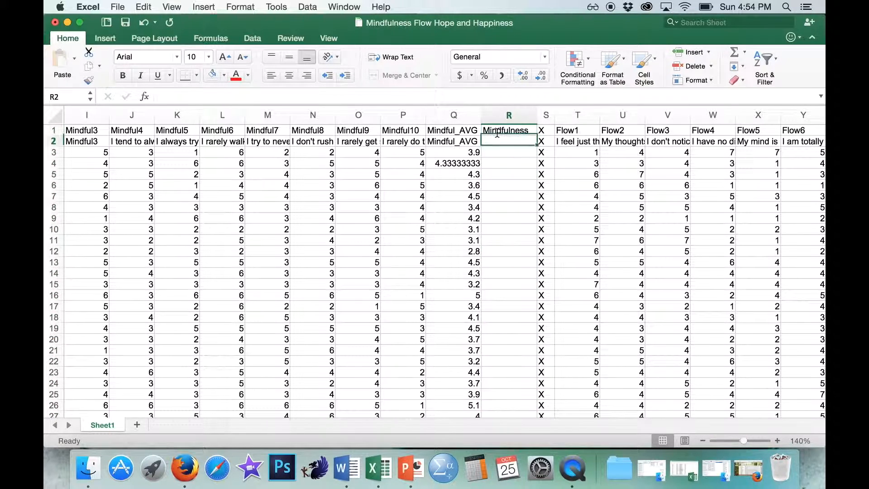
{"action": "type", "text": "Mindfulness"}
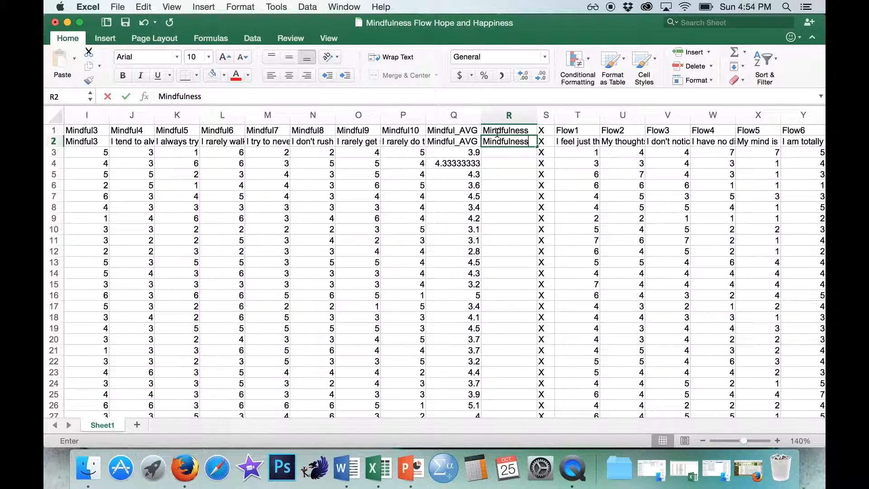
{"action": "key", "text": "Return"}
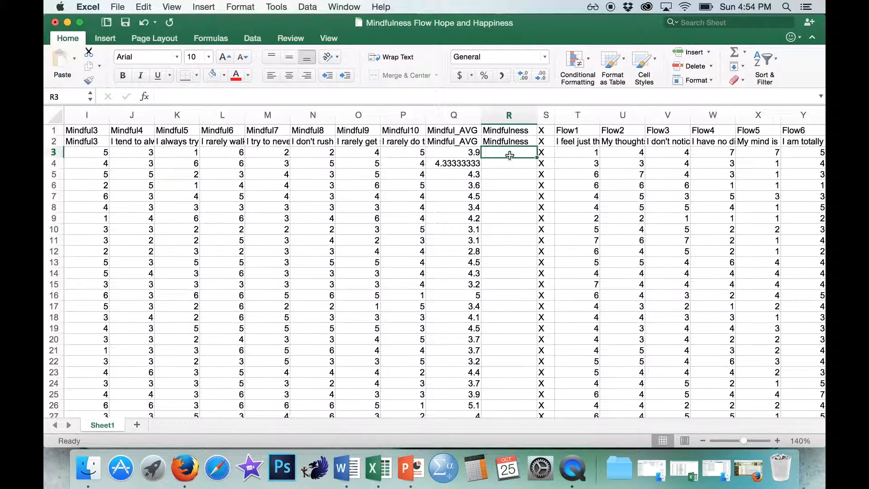
- Enter the label "Average:" in P67, just below the last row of Mindful10 data
{"action": "scroll", "coordinate": [506, 311], "scroll_direction": "right", "scroll_amount": 5}
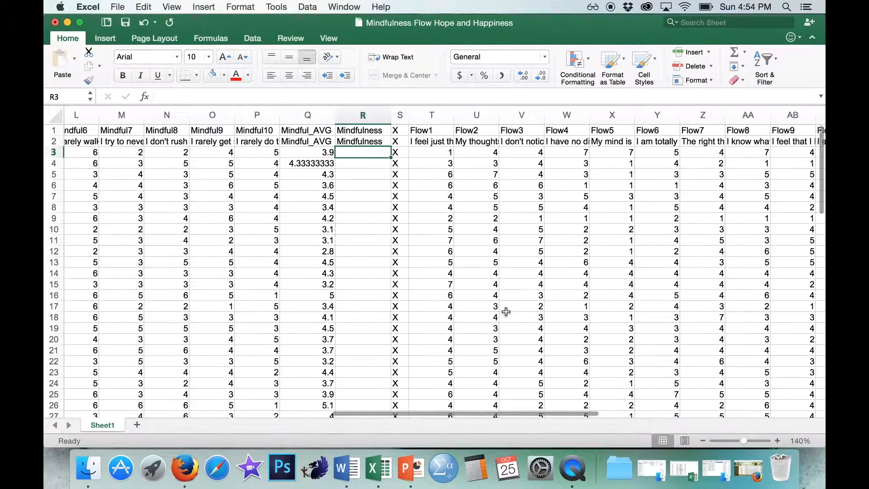
{"action": "scroll", "coordinate": [506, 311], "scroll_direction": "left", "scroll_amount": 5}
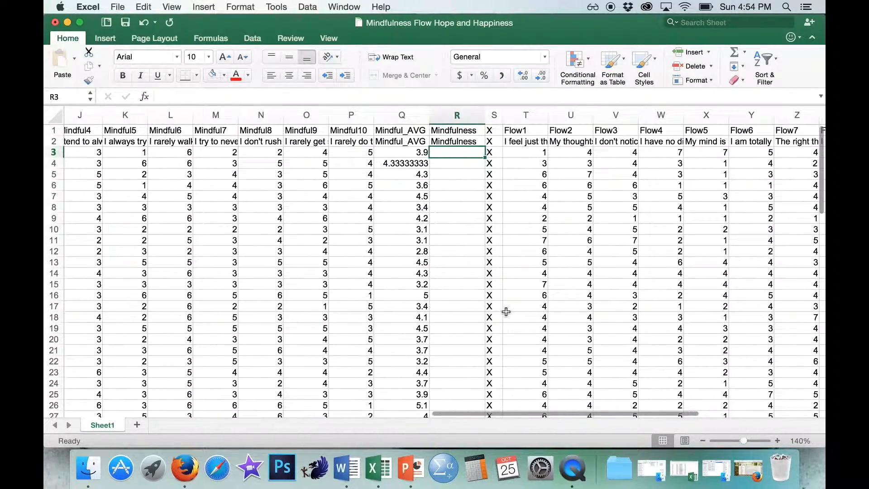
{"action": "scroll", "coordinate": [506, 312], "scroll_direction": "down", "scroll_amount": 10}
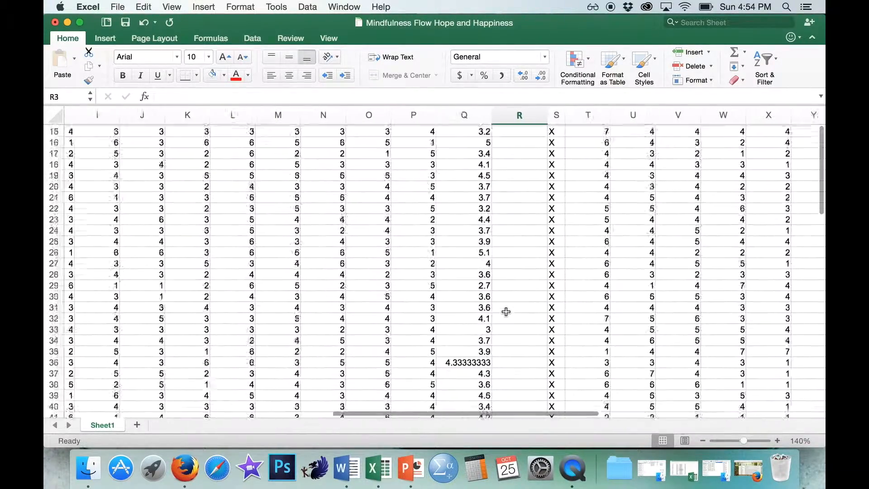
{"action": "scroll", "coordinate": [506, 311], "scroll_direction": "down", "scroll_amount": 5}
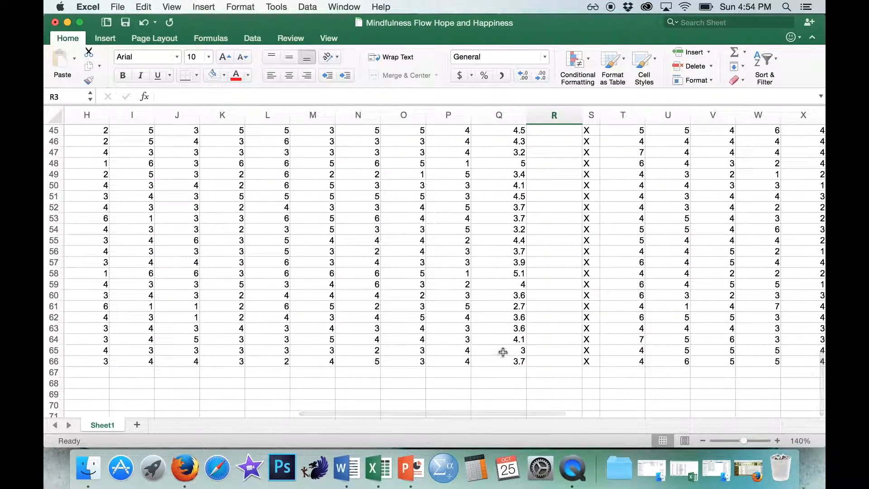
{"action": "left_click", "coordinate": [437, 372]}
{"action": "type", "text": "Average:"}
{"action": "key", "text": "Return"}
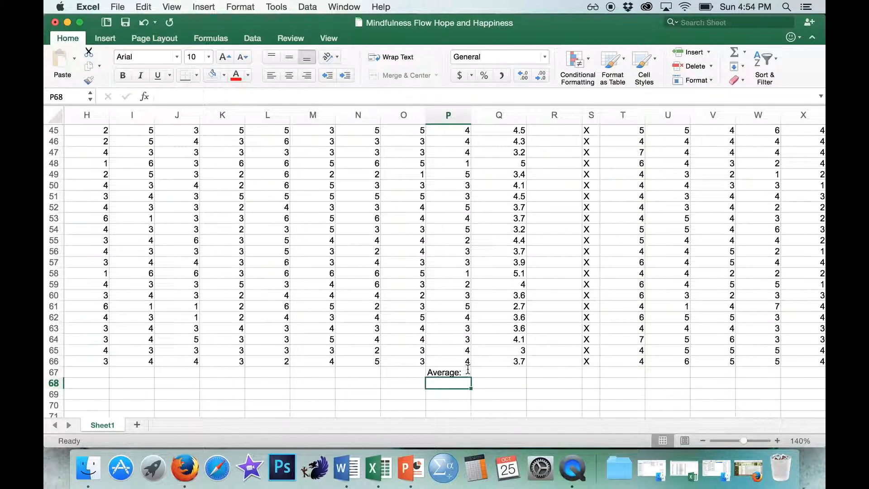
- Calculate the overall mindfulness average in Q67 with =AVERAGE(Q3:Q66)
{"action": "left_click", "coordinate": [491, 372]}
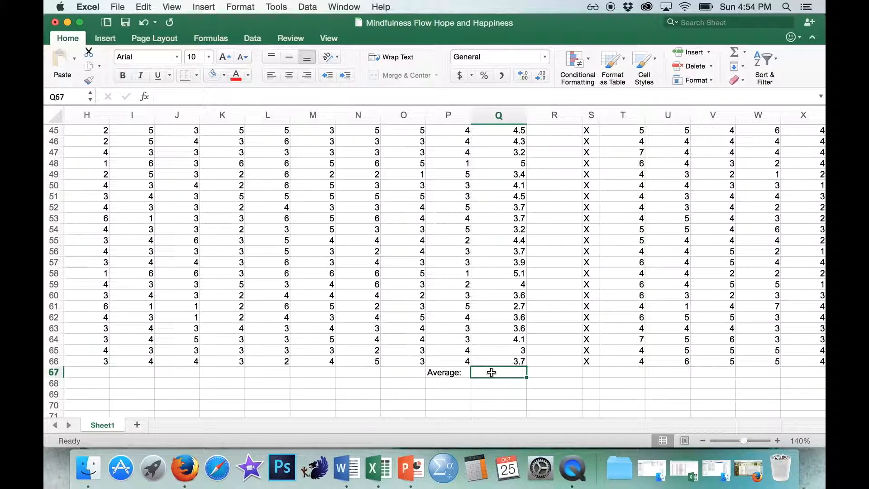
{"action": "type", "text": "=A"}
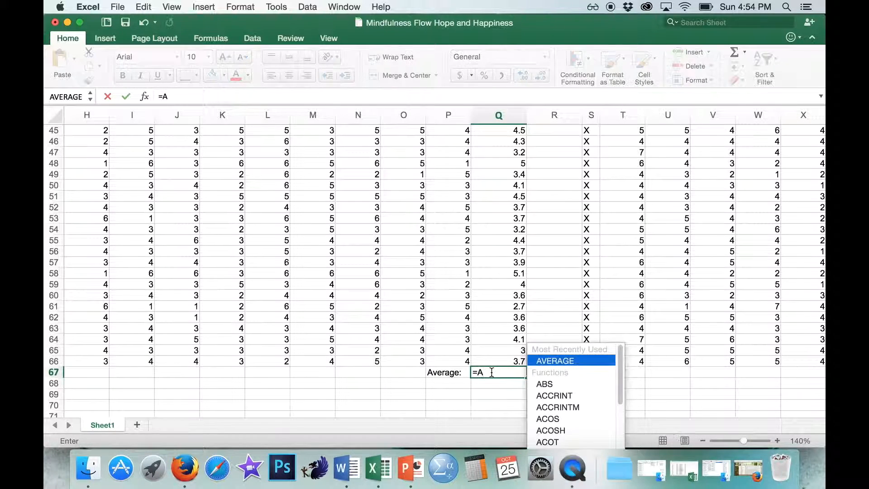
{"action": "type", "text": "VERAGE("}
{"action": "left_click_drag", "start_coordinate": [498, 360], "coordinate": [500, 150]}
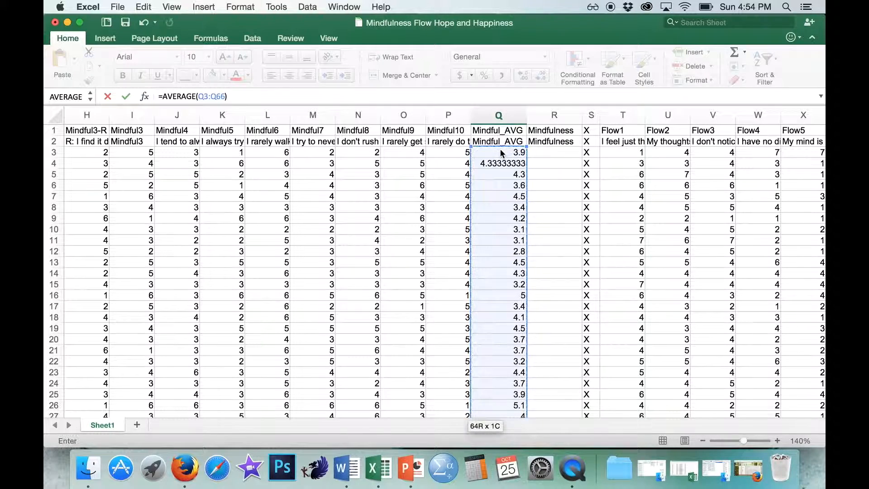
{"action": "key", "text": "Return"}
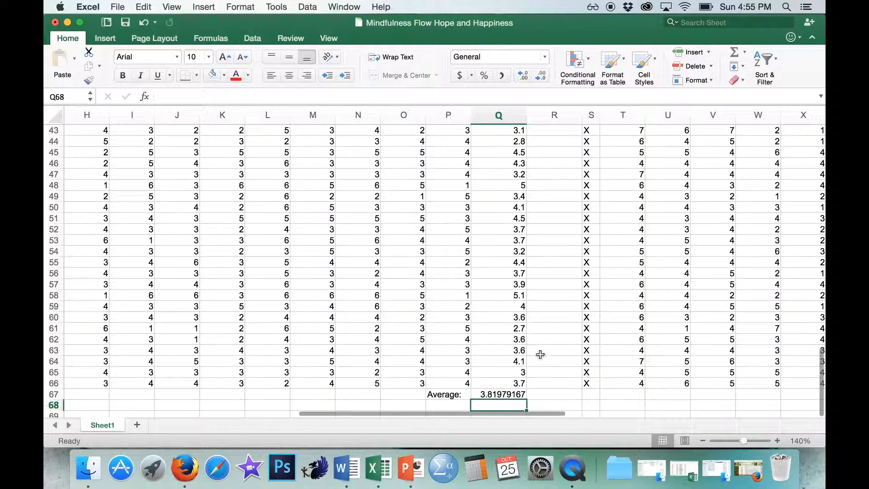
{"action": "left_click", "coordinate": [503, 392]}
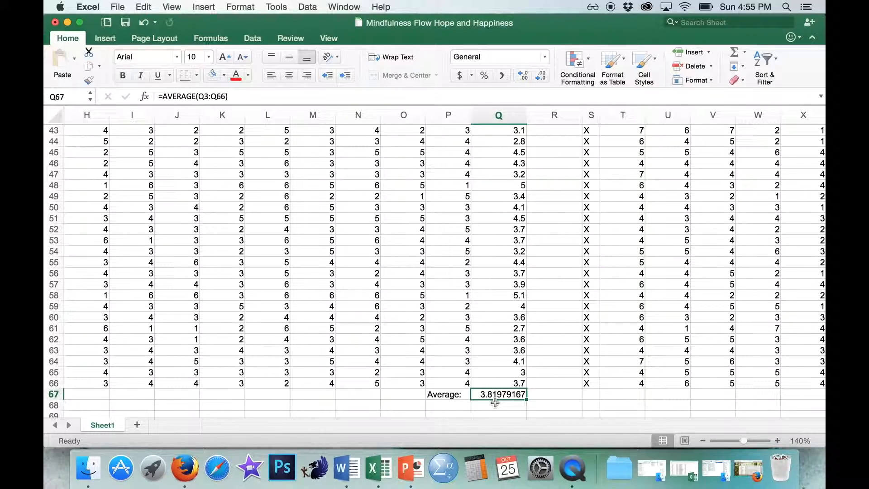
- Enter High Mindfulness in R3, R4 and R5, and Low Mindfulness in R6
{"action": "scroll", "coordinate": [610, 390], "scroll_direction": "up", "scroll_amount": 15}
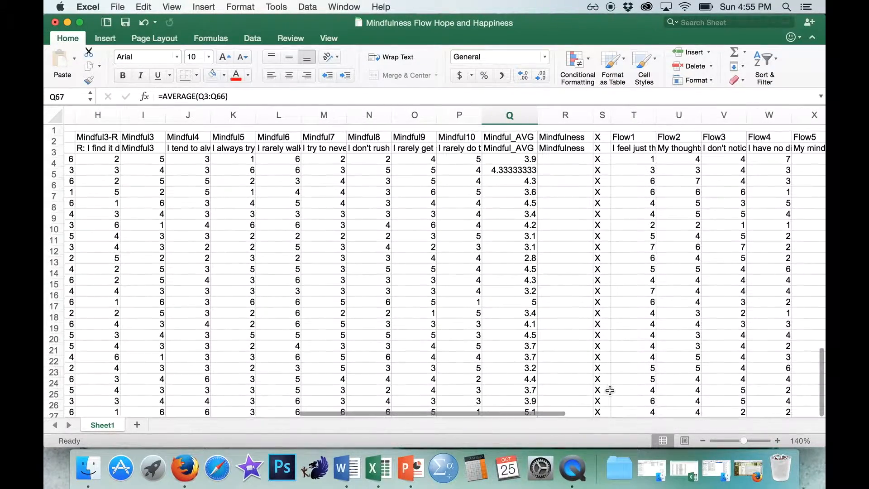
{"action": "left_click", "coordinate": [563, 156]}
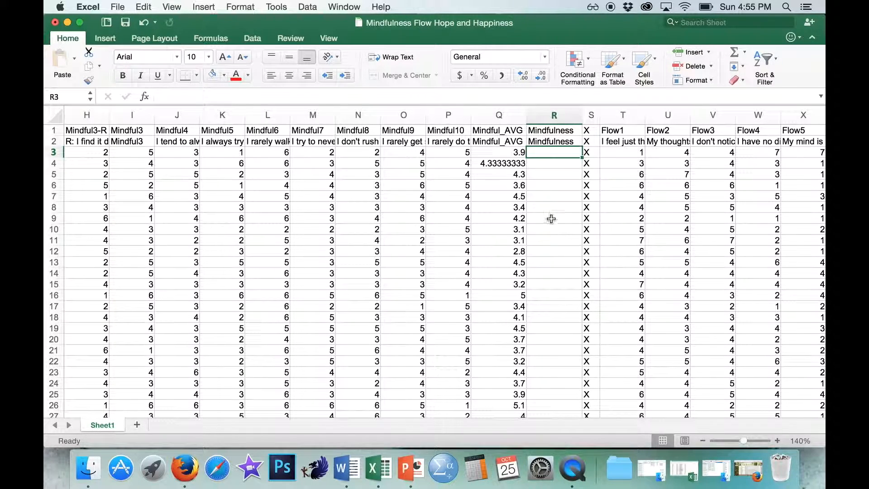
{"action": "type", "text": "High Mindfulness"}
{"action": "key", "text": "Return"}
{"action": "type", "text": "High"}
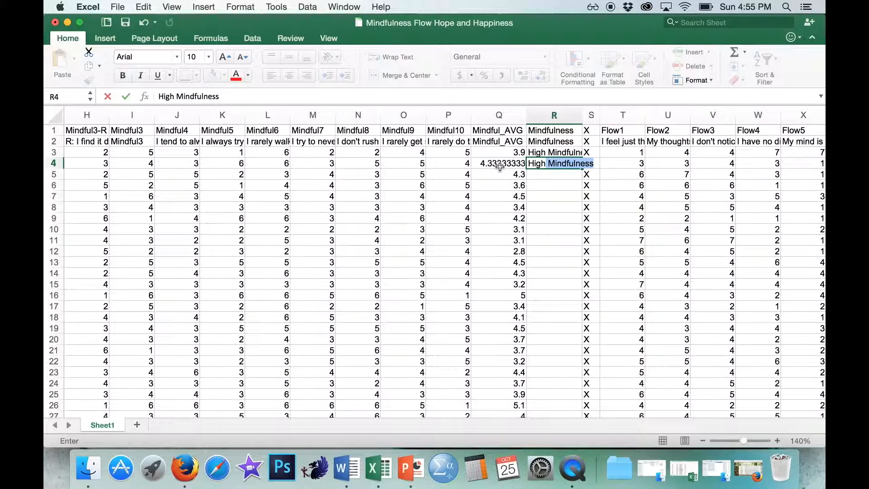
{"action": "key", "text": "Return"}
{"action": "type", "text": "High Mindfulne"}
{"action": "key", "text": "Return"}
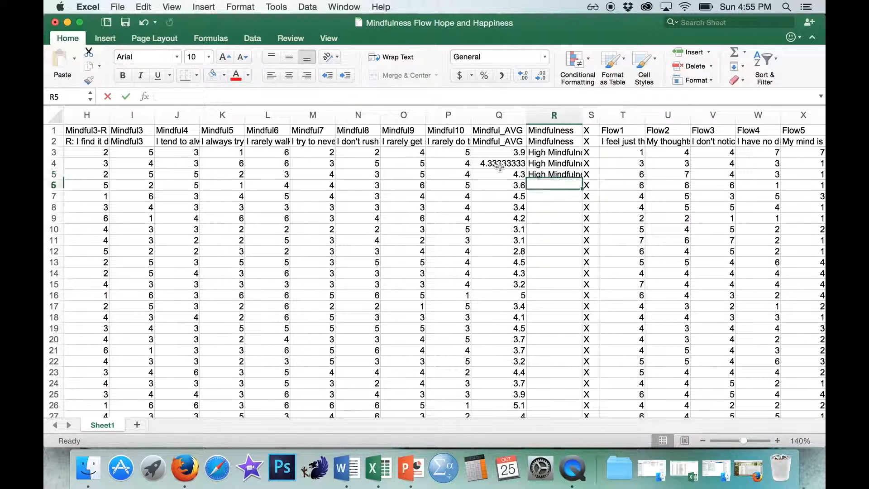
{"action": "type", "text": "Low"}
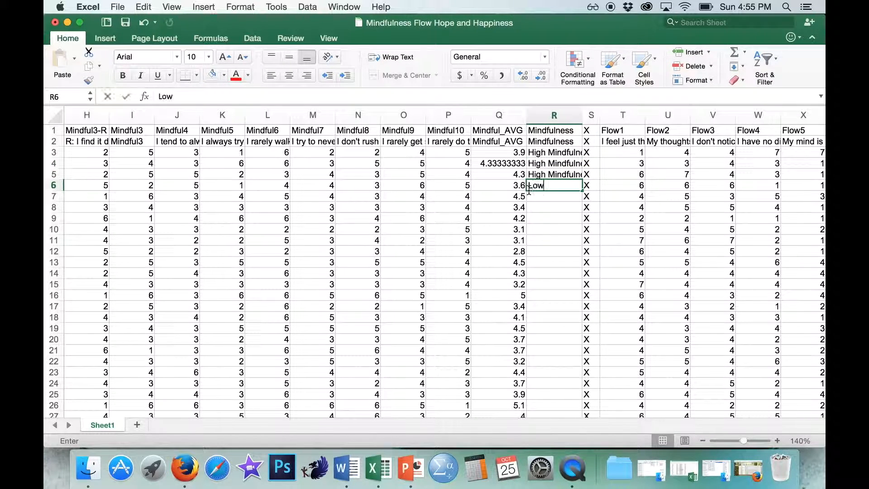
{"action": "type", "text": " Mindfulness"}
{"action": "key", "text": "Return"}
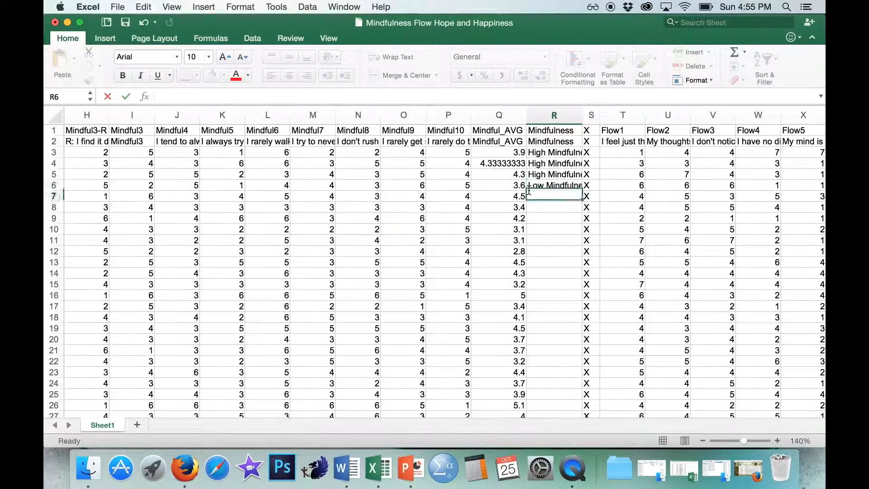
- Enter =IF(Q7>3.82,"High Mindfulness","Low Mindfulness") in R7, using the overall average rounded to two decimals as the cutoff
{"action": "scroll", "coordinate": [535, 241], "scroll_direction": "down", "scroll_amount": 10}
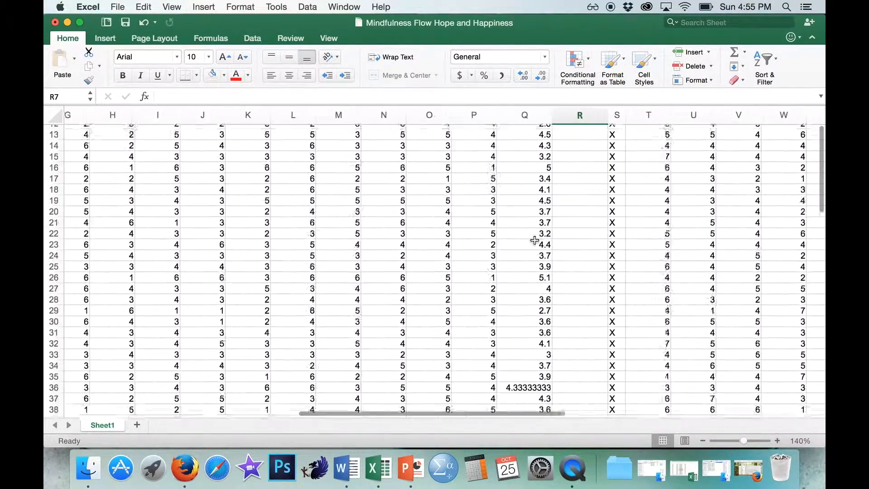
{"action": "scroll", "coordinate": [534, 240], "scroll_direction": "down", "scroll_amount": 5}
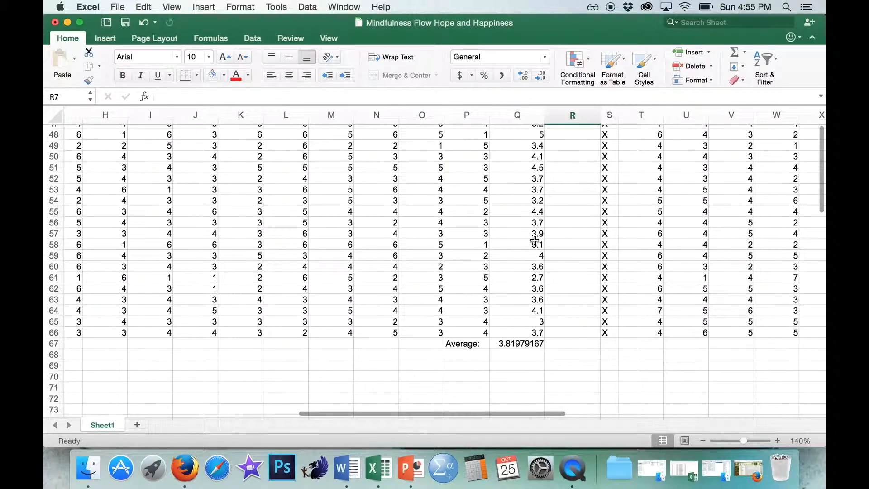
{"action": "scroll", "coordinate": [534, 242], "scroll_direction": "up", "scroll_amount": 15}
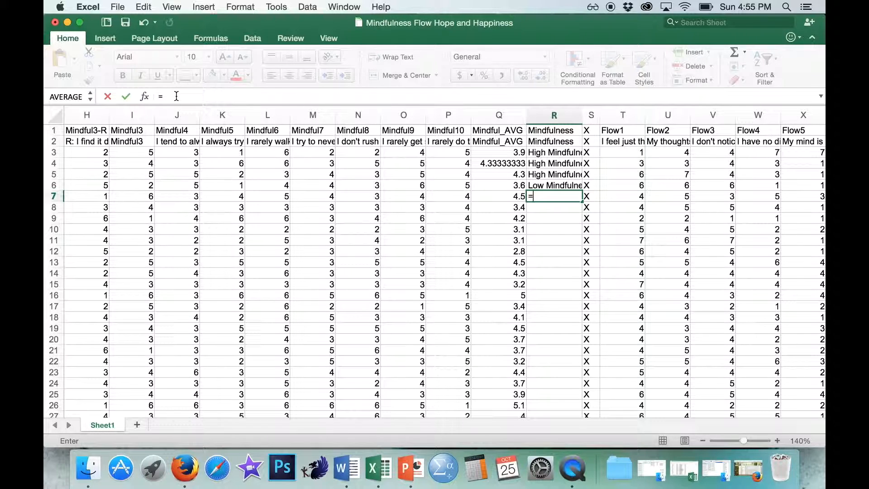
{"action": "type", "text": "IF"}
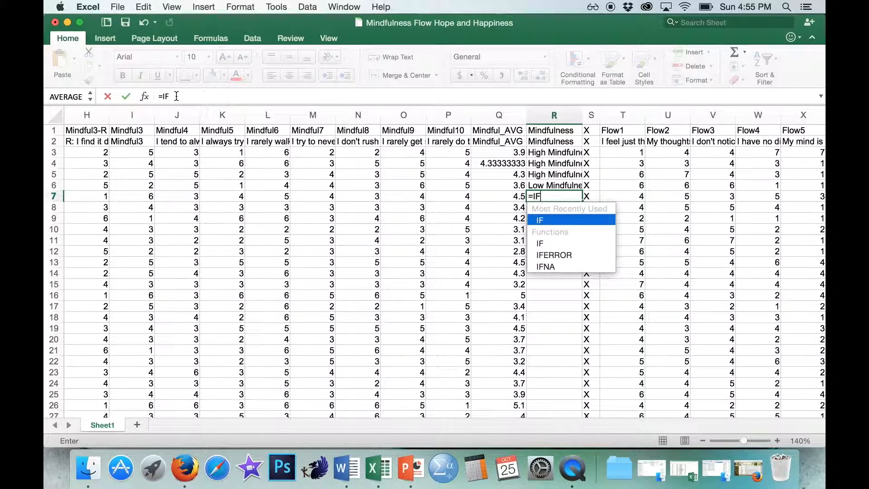
{"action": "type", "text": "("}
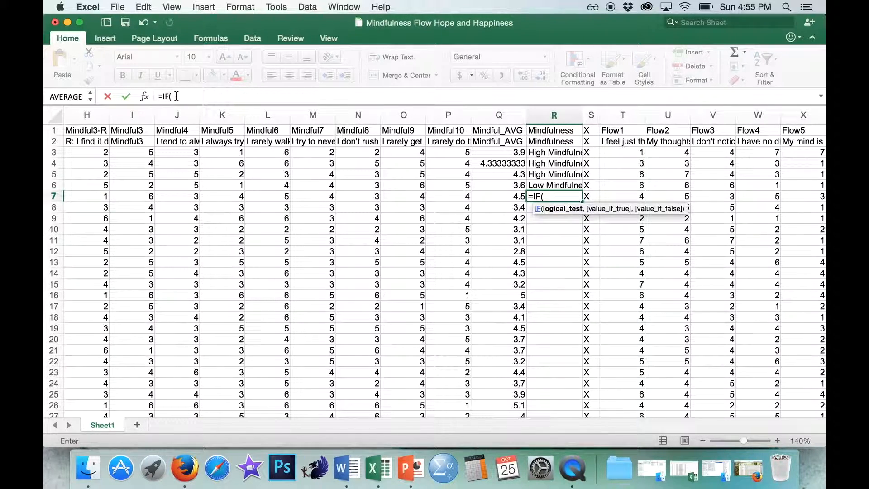
{"action": "left_click", "coordinate": [509, 196]}
{"action": "type", "text": ">3.82"}
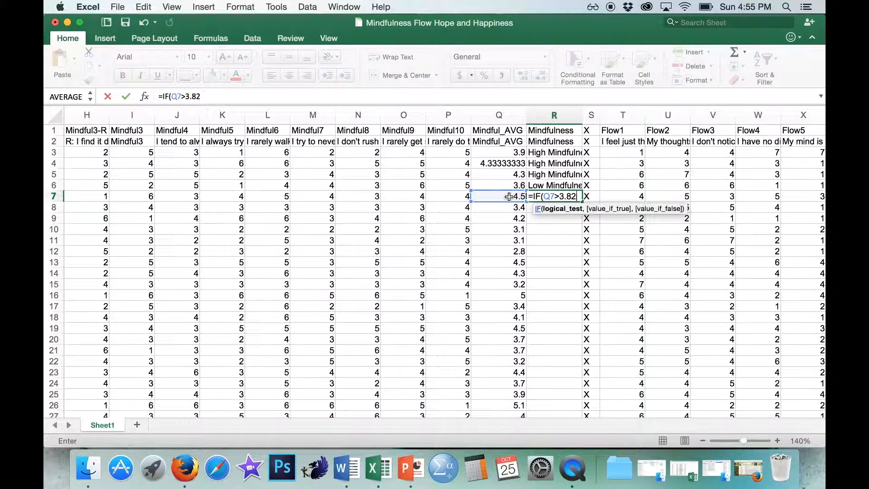
{"action": "type", "text": ","}
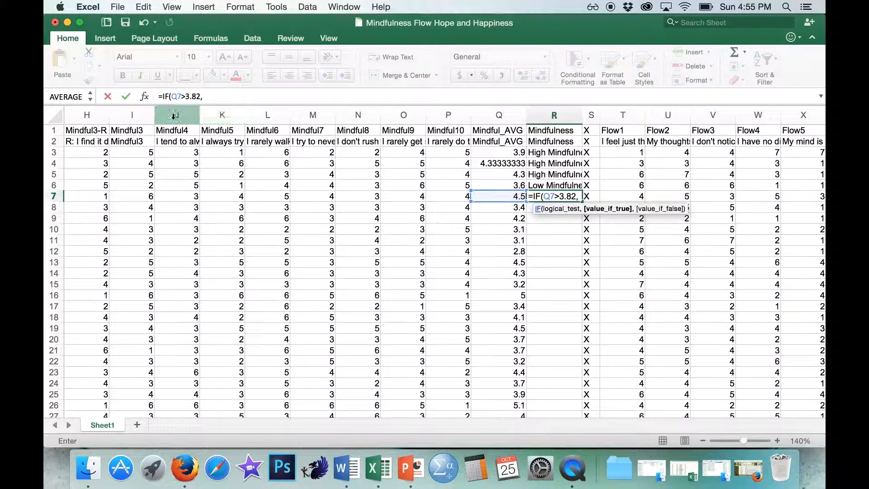
{"action": "left_click", "coordinate": [227, 94]}
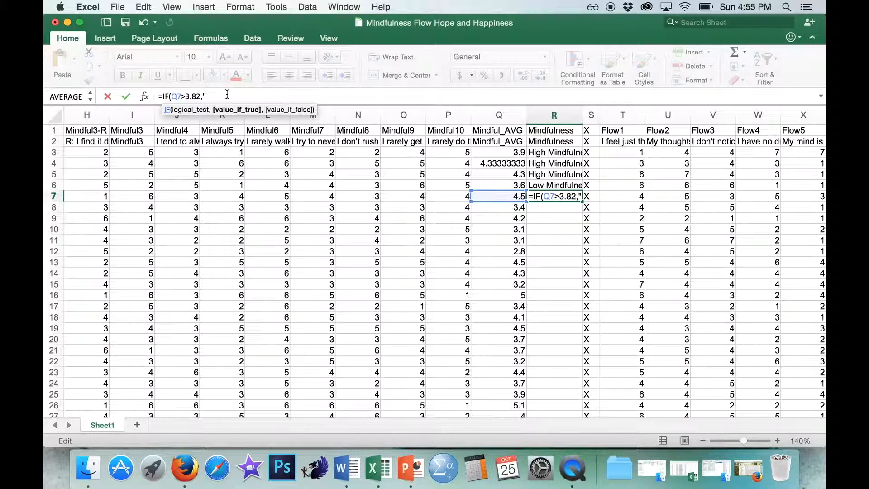
{"action": "type", "text": "h Mindfulne"}
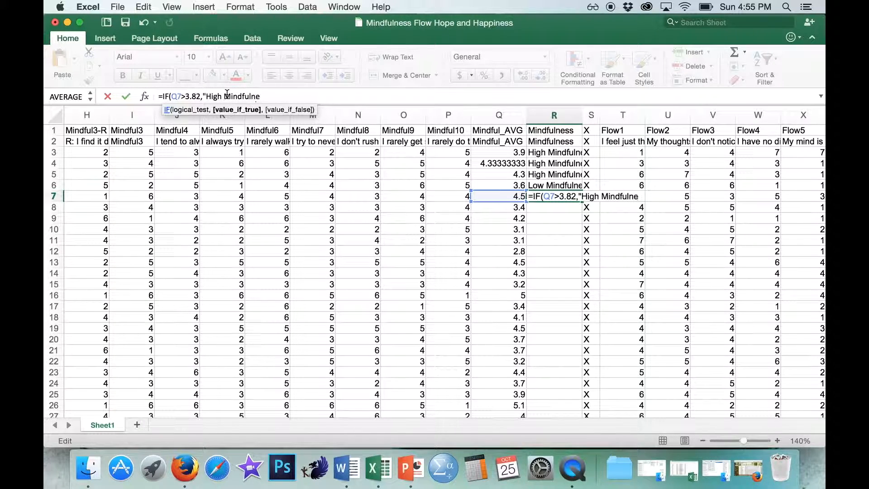
{"action": "type", "text": "ss\","}
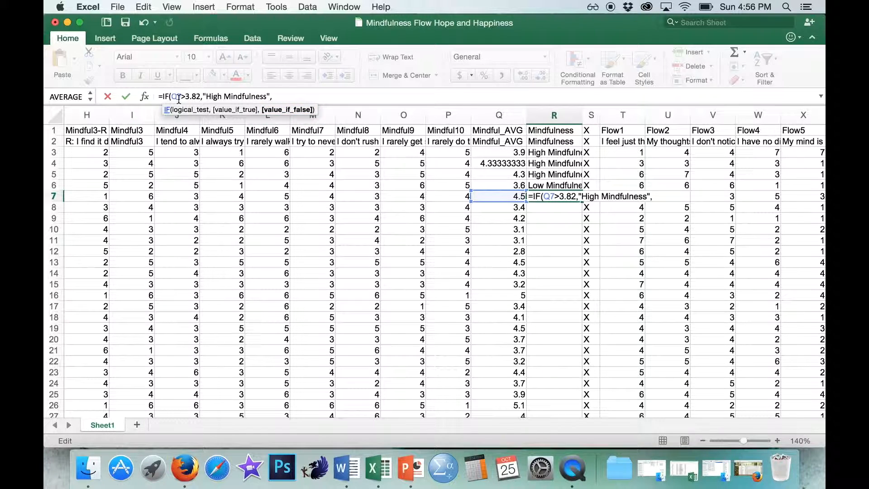
{"action": "type", "text": "\"Low Mindfulness\""}
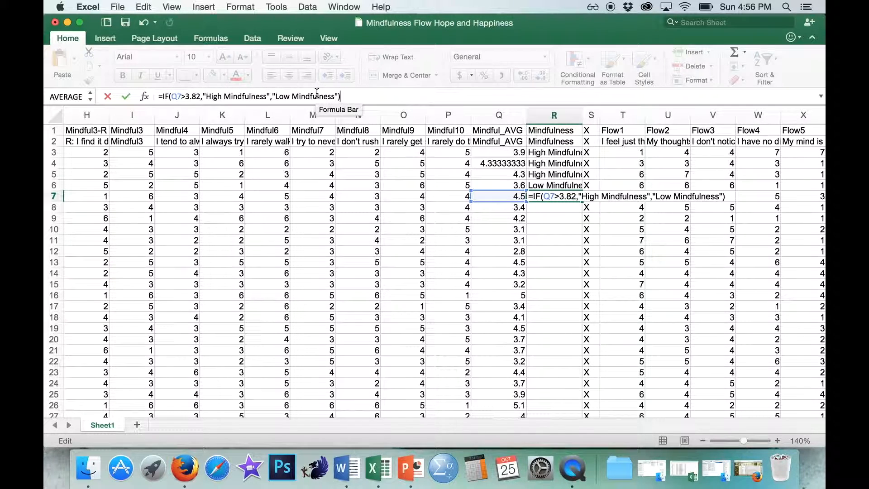
{"action": "key", "text": "Return"}
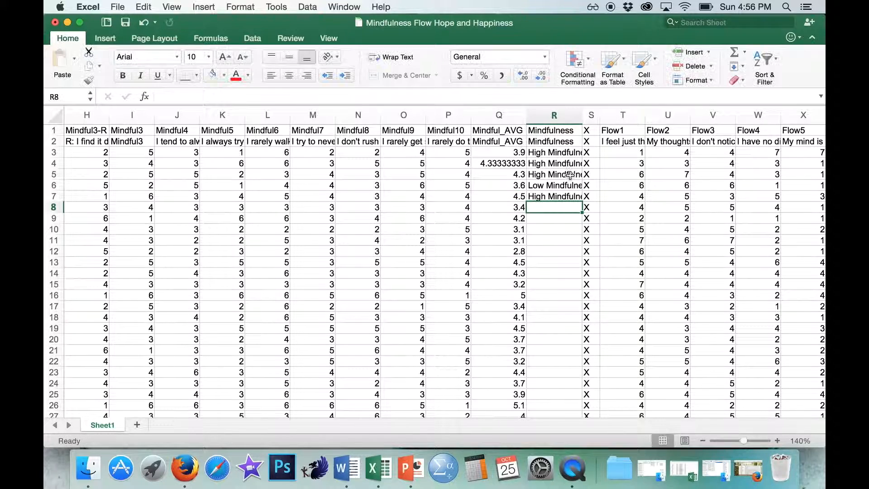
- Fill the IF formula from R7 down the Mindfulness column to row 66, and check the copied formula in R10
{"action": "left_click", "coordinate": [556, 200]}
{"action": "left_click_drag", "start_coordinate": [582, 202], "coordinate": [582, 148]}
{"action": "scroll", "coordinate": [604, 221], "scroll_direction": "up", "scroll_amount": 10}
{"action": "scroll", "coordinate": [603, 221], "scroll_direction": "up", "scroll_amount": 15}
{"action": "left_click", "coordinate": [546, 231]}
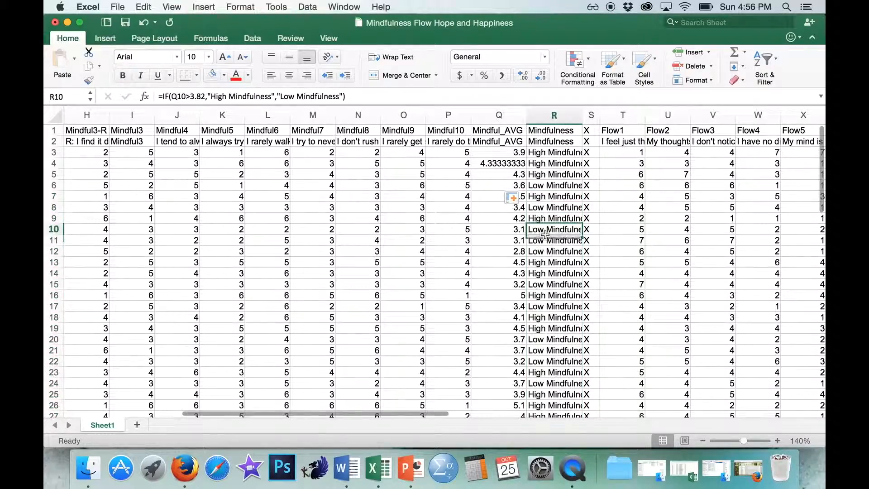
- Insert a blank column between Flow_AVG and the X separator column AE
{"action": "scroll", "coordinate": [546, 234], "scroll_direction": "right", "scroll_amount": 6}
{"action": "scroll", "coordinate": [545, 234], "scroll_direction": "right", "scroll_amount": 4}
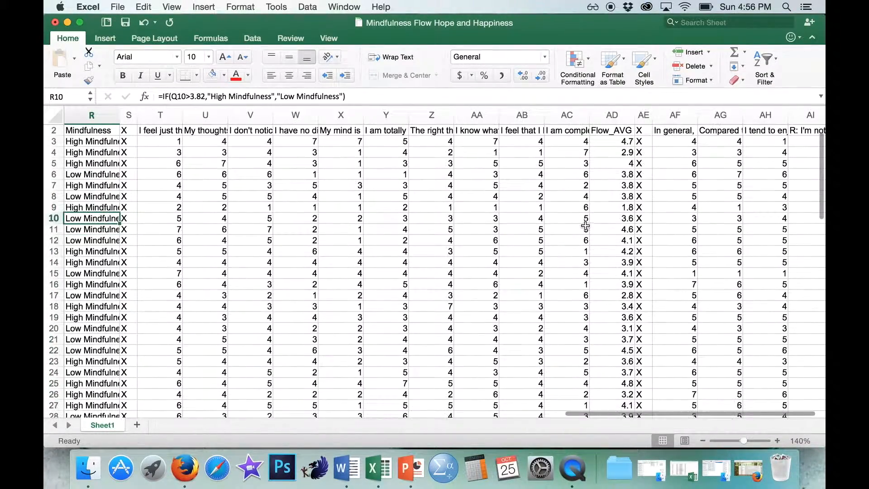
{"action": "left_click", "coordinate": [643, 115]}
{"action": "right_click", "coordinate": [643, 116]}
{"action": "left_click", "coordinate": [663, 180]}
- Enter Flow in AE1 and AE2 to label the new column
{"action": "scroll", "coordinate": [664, 179], "scroll_direction": "up", "scroll_amount": 1}
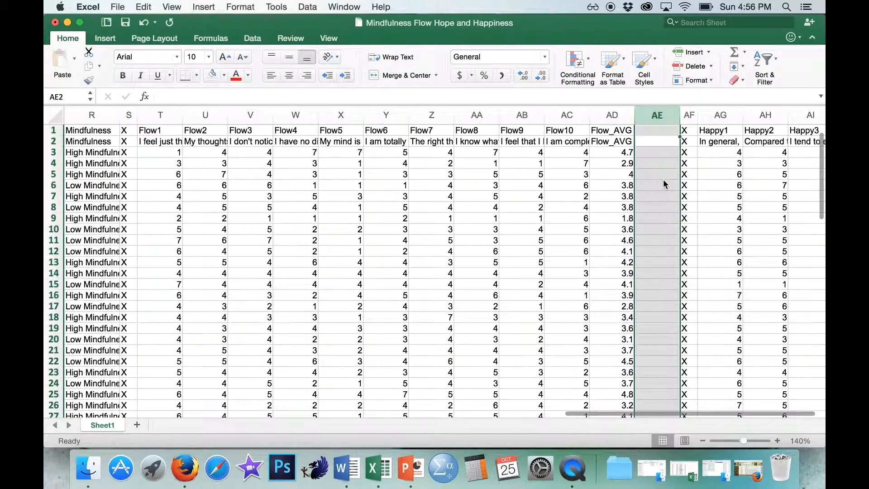
{"action": "left_click", "coordinate": [642, 132]}
{"action": "type", "text": "Flow"}
{"action": "key", "text": "Return"}
{"action": "type", "text": "Flow"}
{"action": "key", "text": "Return"}
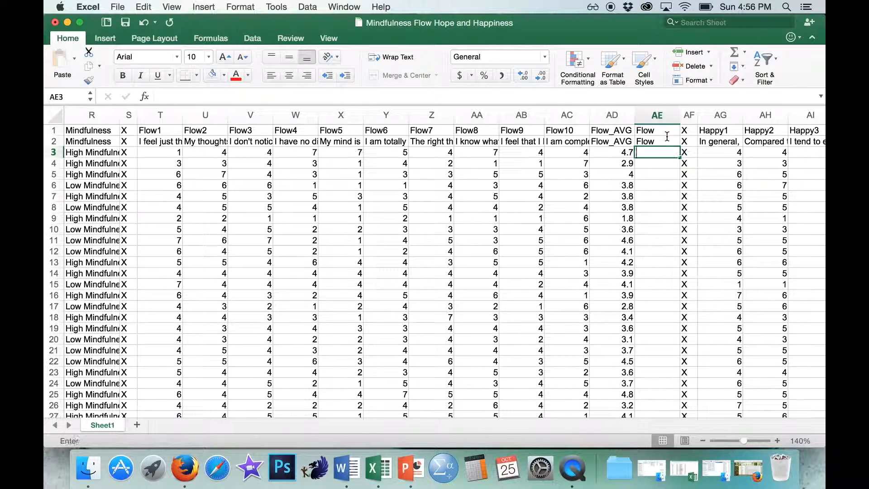
{"action": "type", "text": "="}
{"action": "key", "text": "Escape"}
{"action": "left_click", "coordinate": [652, 187]}
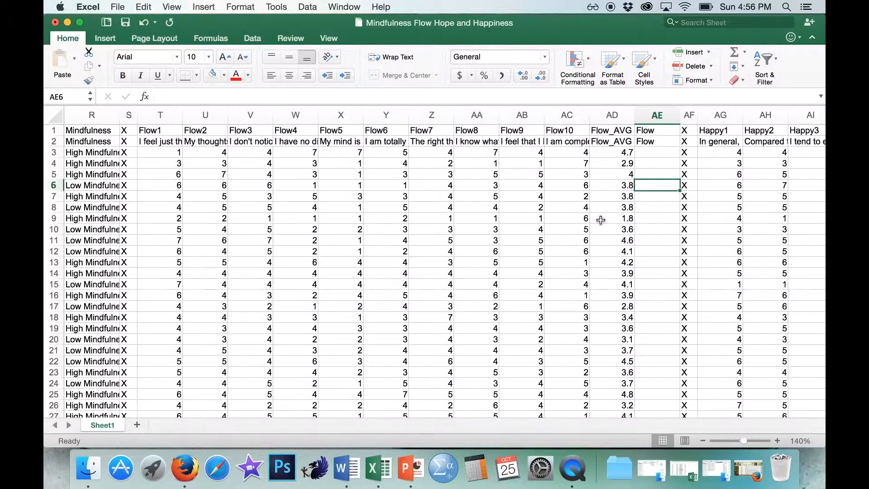
- Enter the label "Average:" in AC67, just below the last row of Flow10 data
{"action": "scroll", "coordinate": [600, 220], "scroll_direction": "down", "scroll_amount": 15}
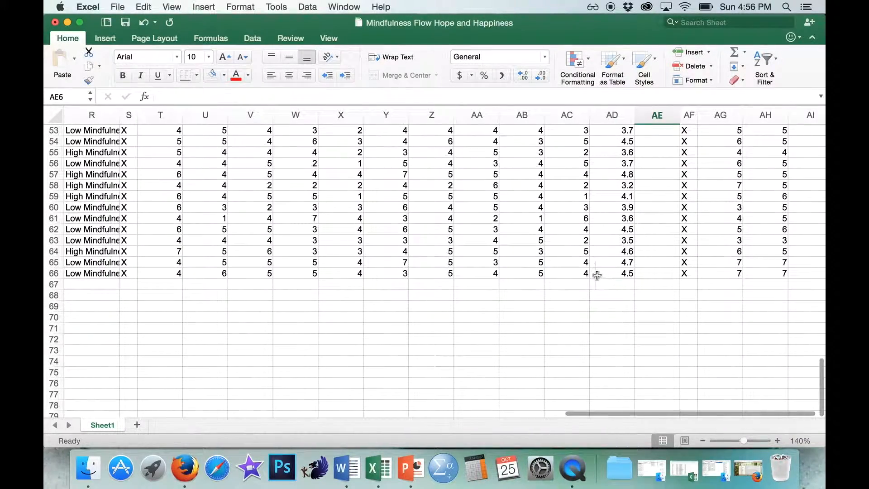
{"action": "left_click", "coordinate": [575, 284]}
{"action": "type", "text": "Avearge"}
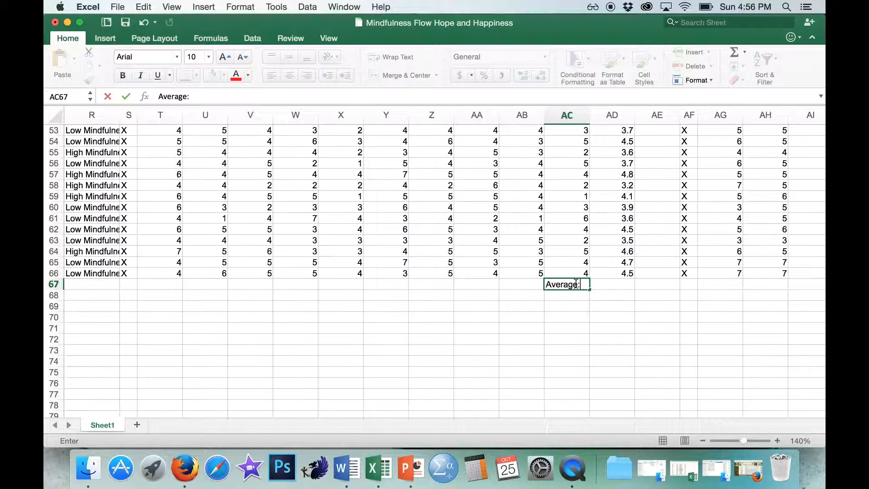
{"action": "key", "text": "Tab"}
- Calculate the overall flow average in AD67 with the AVERAGE function over AD3 to AD66
{"action": "type", "text": "=AVERAGE("}
{"action": "key", "text": "BackSpace"}
{"action": "type", "text": "("}
{"action": "left_click_drag", "start_coordinate": [610, 273], "coordinate": [609, 152]}
{"action": "key", "text": "Return"}
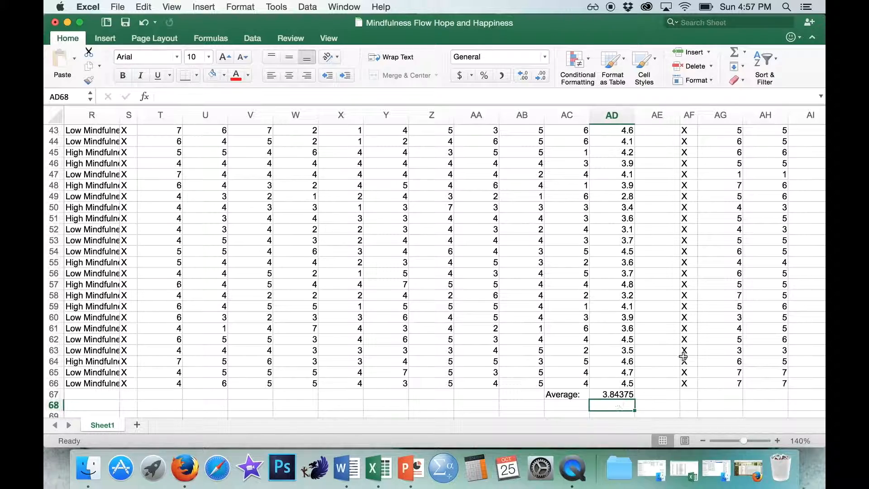
- Enter an IF formula in AE3 that returns "High Flow" when AD3 exceeds 3.84 and "Low Flow" otherwise
{"action": "left_click", "coordinate": [674, 372]}
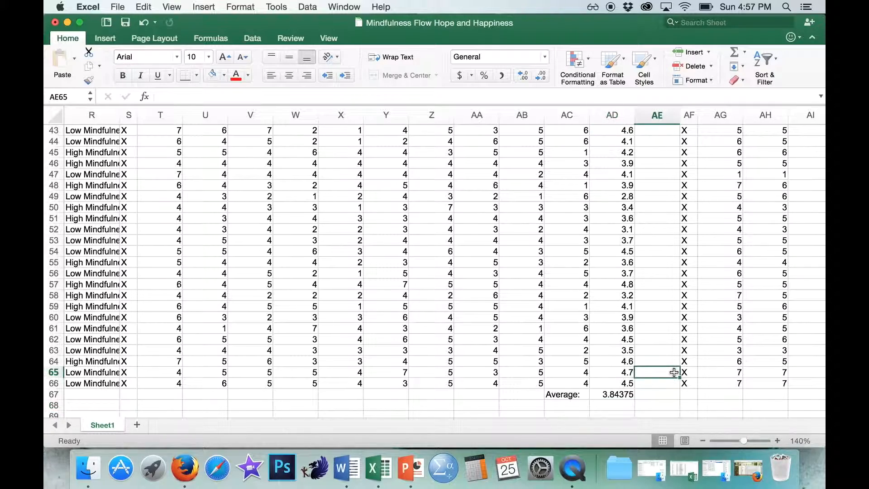
{"action": "scroll", "coordinate": [673, 369], "scroll_direction": "up", "scroll_amount": 15}
{"action": "left_click", "coordinate": [659, 153]}
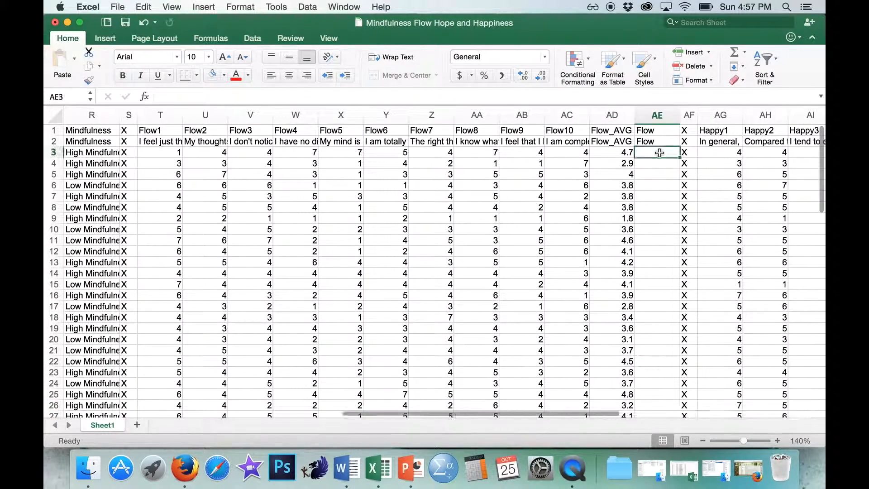
{"action": "type", "text": "="}
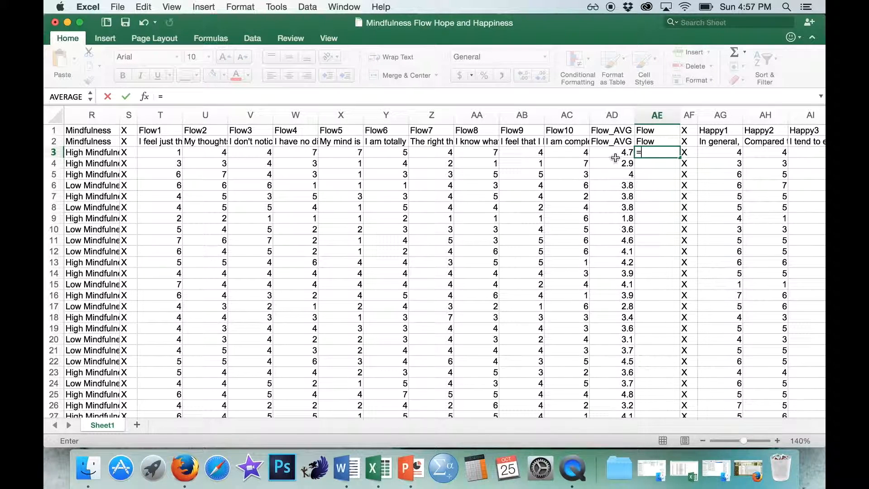
{"action": "type", "text": "IF("}
{"action": "left_click", "coordinate": [613, 151]}
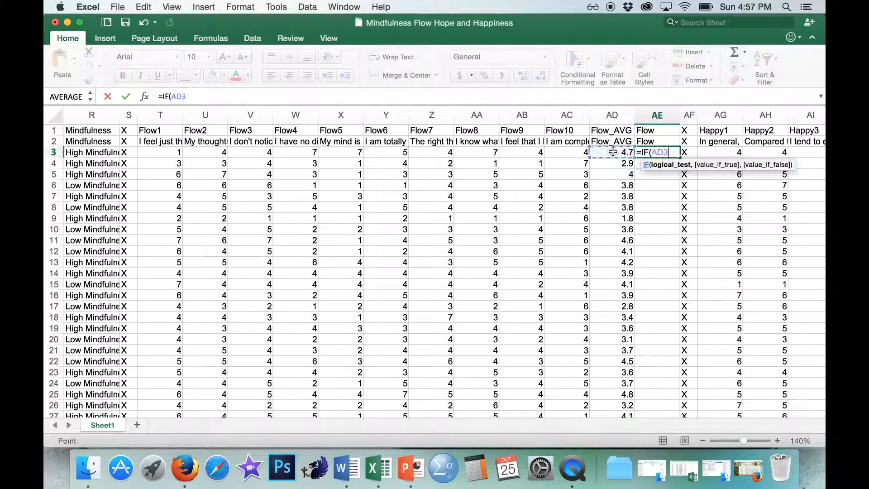
{"action": "type", "text": ">3.84,"}
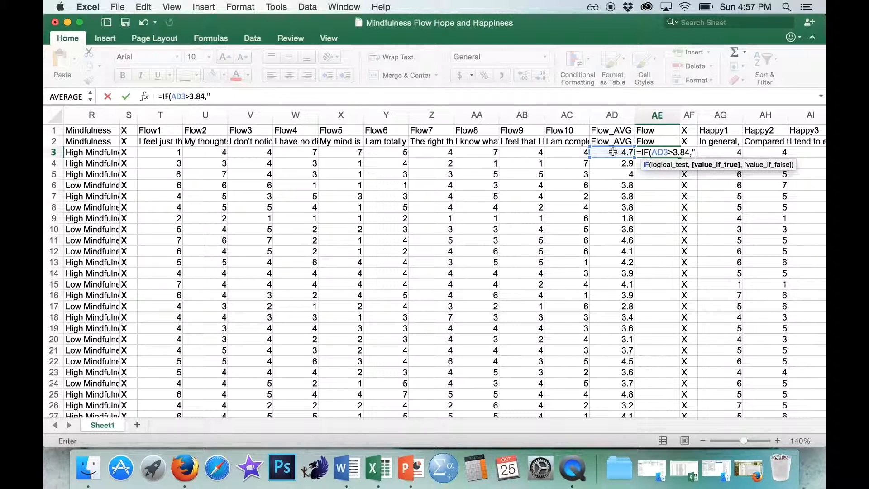
{"action": "type", "text": "\"High Flow\","}
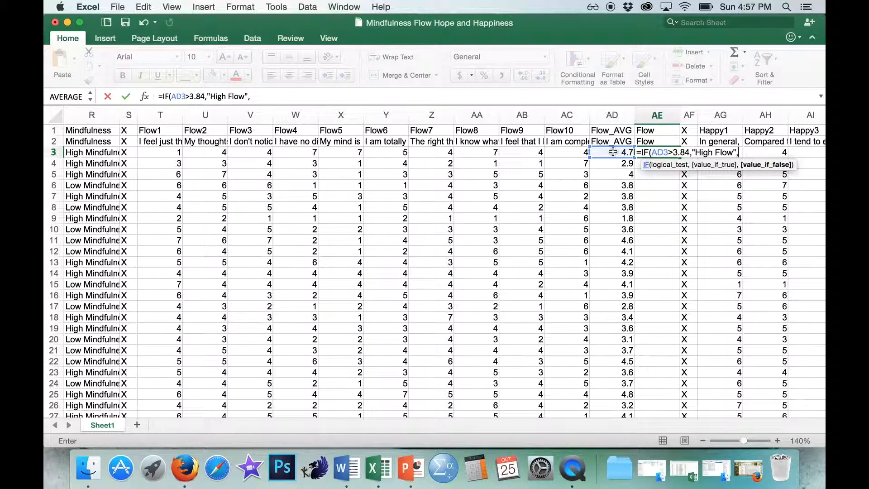
{"action": "type", "text": "\"Low Flow\""}
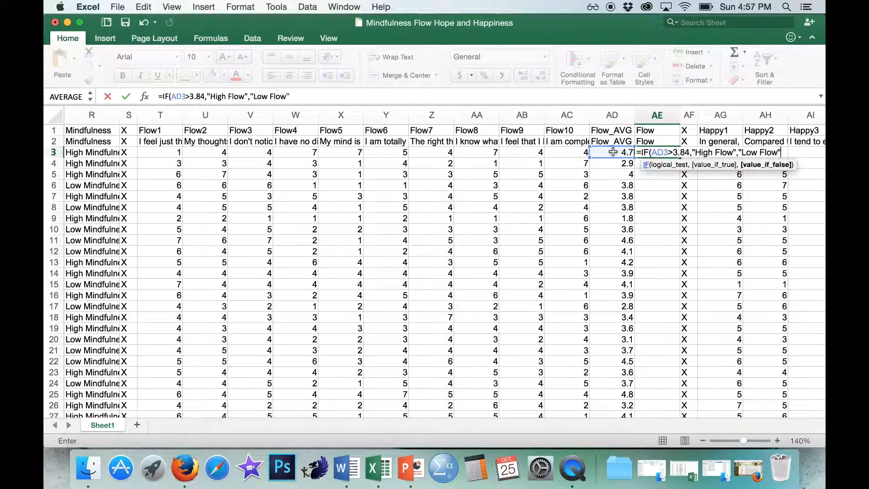
{"action": "type", "text": ")"}
{"action": "key", "text": "Return"}
- Fill the Flow formula from AE3 down through AE66
{"action": "left_click", "coordinate": [678, 154]}
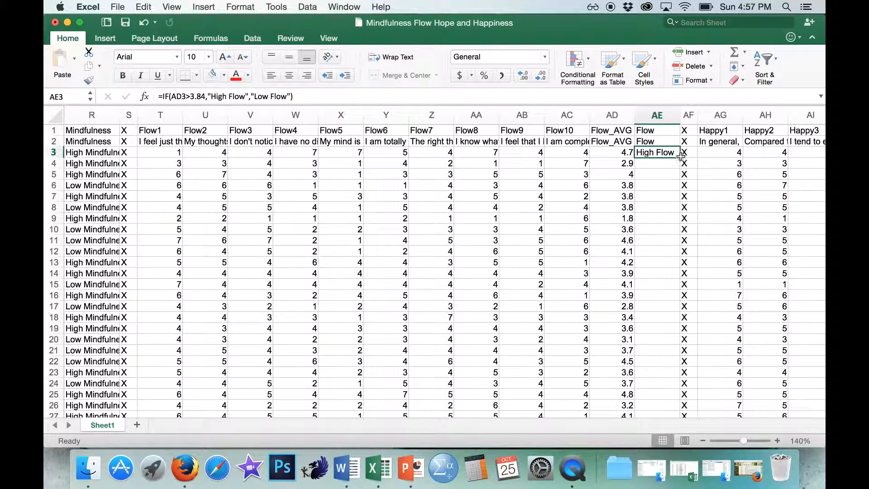
{"action": "left_click_drag", "start_coordinate": [680, 157], "coordinate": [685, 388]}
{"action": "left_click_drag", "start_coordinate": [668, 432], "coordinate": [659, 344]}
{"action": "left_click_drag", "start_coordinate": [668, 295], "coordinate": [669, 294]}
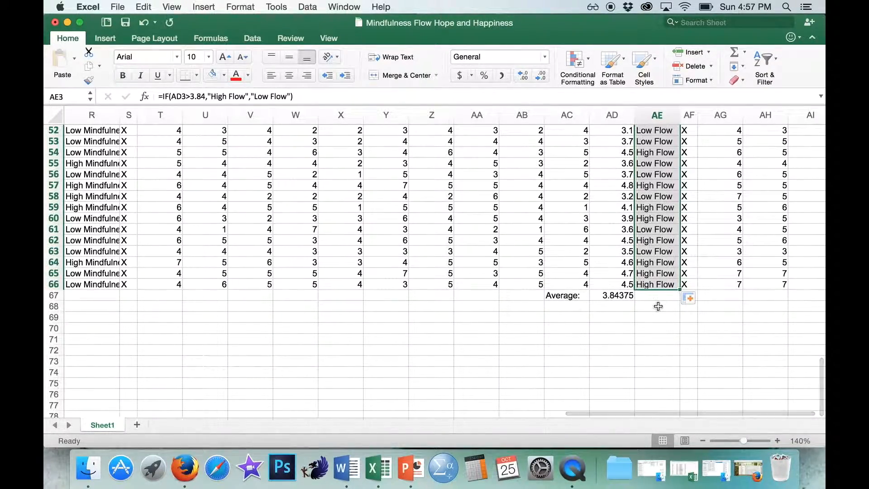
{"action": "left_click", "coordinate": [660, 306]}
- Review the completed Mindfulness and Flow classification columns and the Happy-AVG scores and formula across the sheet
{"action": "scroll", "coordinate": [658, 306], "scroll_direction": "up", "scroll_amount": 2}
{"action": "scroll", "coordinate": [659, 306], "scroll_direction": "up", "scroll_amount": 15}
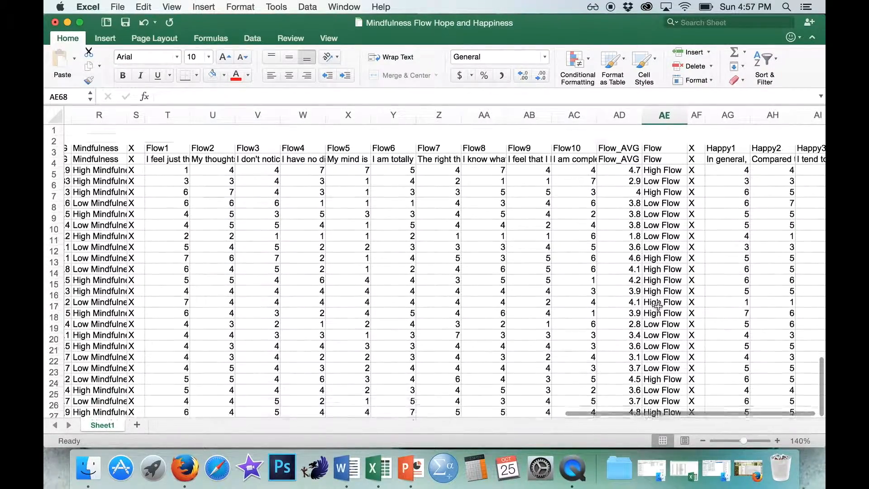
{"action": "scroll", "coordinate": [413, 255], "scroll_direction": "left", "scroll_amount": 1}
{"action": "scroll", "coordinate": [412, 254], "scroll_direction": "left", "scroll_amount": 3}
{"action": "scroll", "coordinate": [413, 255], "scroll_direction": "right", "scroll_amount": 10}
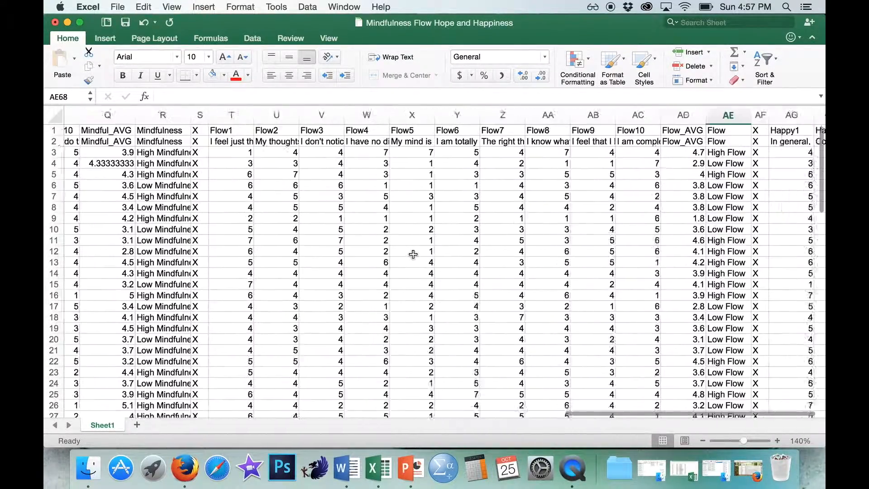
{"action": "scroll", "coordinate": [413, 254], "scroll_direction": "right", "scroll_amount": 1}
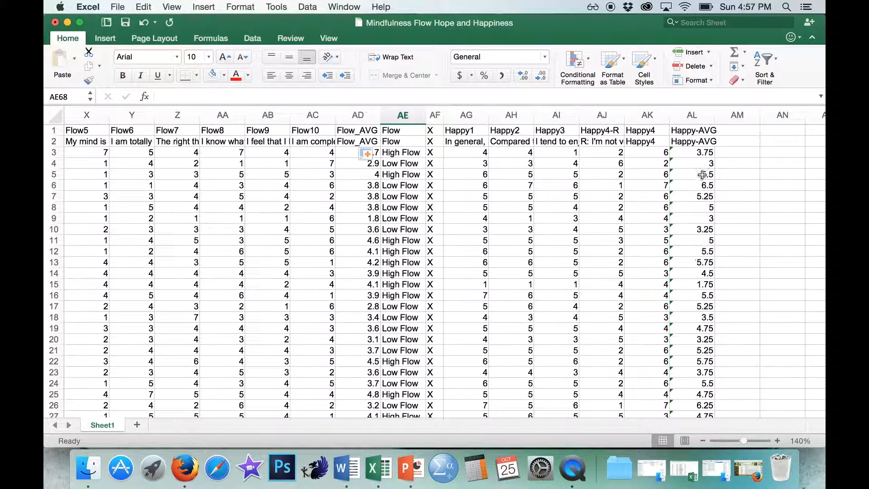
{"action": "left_click_drag", "start_coordinate": [693, 155], "coordinate": [693, 270]}
{"action": "left_click", "coordinate": [693, 317]}
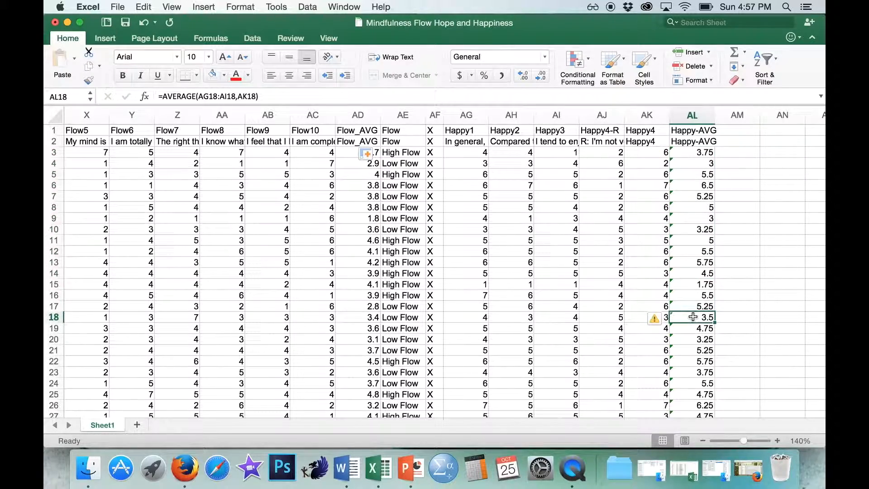
{"action": "scroll", "coordinate": [496, 308], "scroll_direction": "left", "scroll_amount": 3}
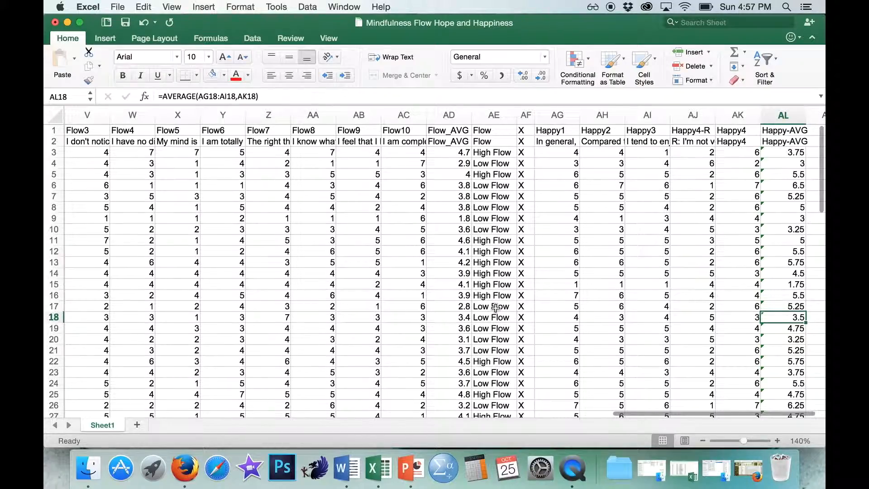
{"action": "scroll", "coordinate": [496, 308], "scroll_direction": "left", "scroll_amount": 5}
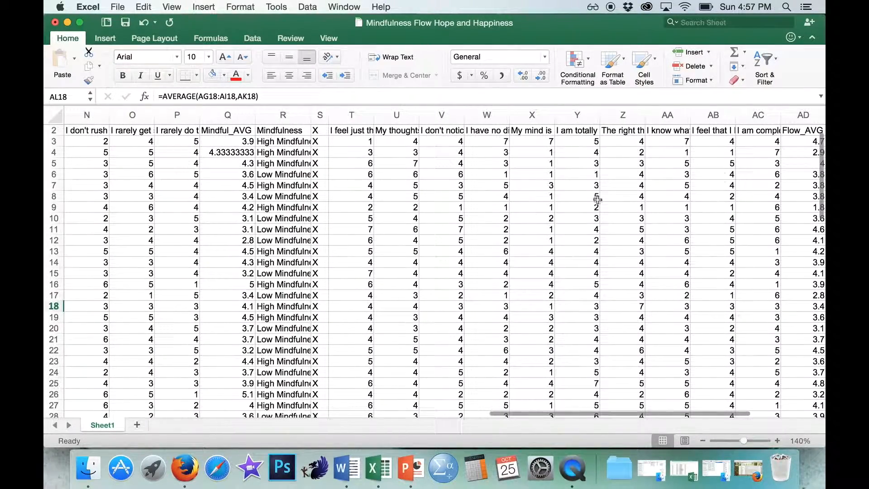
{"action": "scroll", "coordinate": [443, 257], "scroll_direction": "up", "scroll_amount": 1}
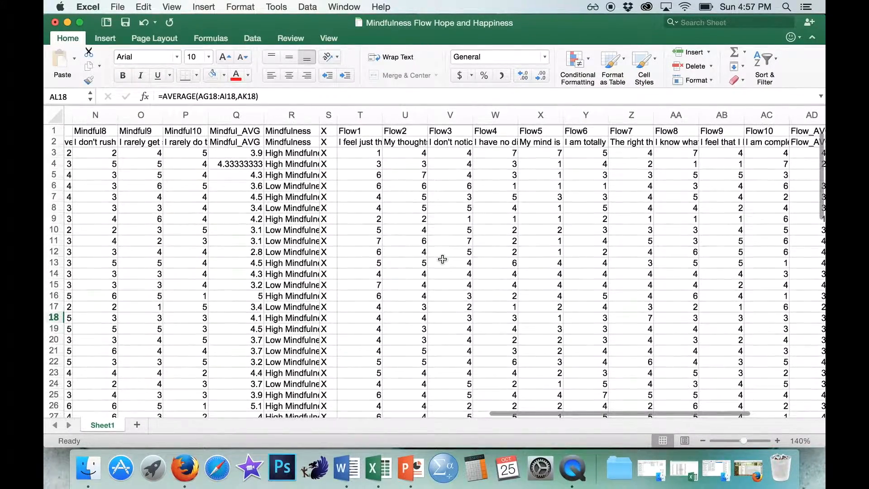
{"action": "scroll", "coordinate": [443, 258], "scroll_direction": "left", "scroll_amount": 8}
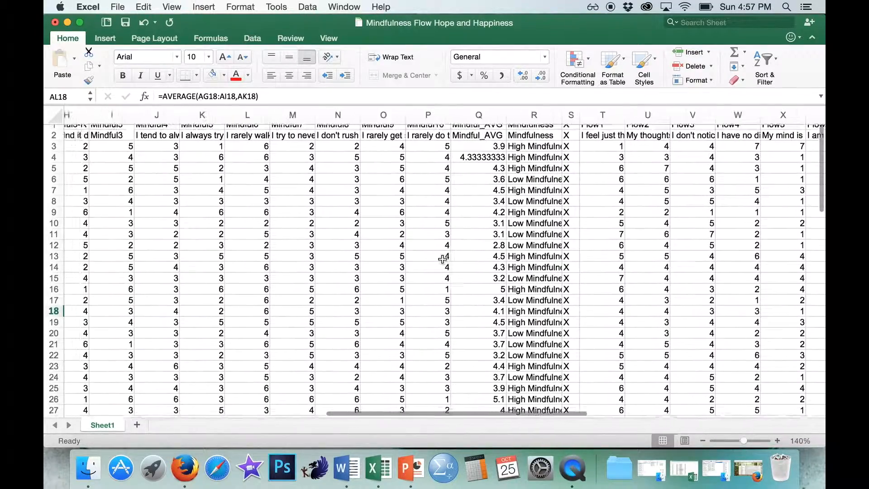
{"action": "scroll", "coordinate": [442, 259], "scroll_direction": "right", "scroll_amount": 8}
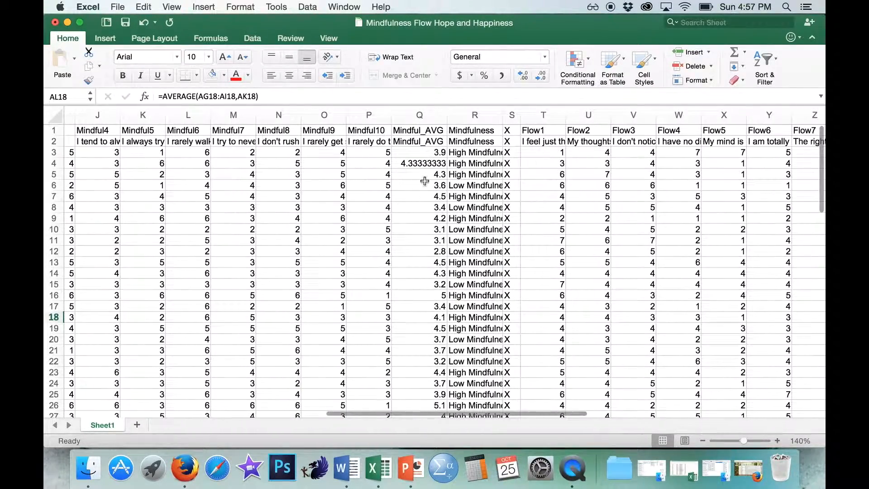
- Try deleting columns A through Q while column R still holds formulas, and undo the deletion
{"action": "left_click_drag", "start_coordinate": [426, 116], "coordinate": [45, 104]}
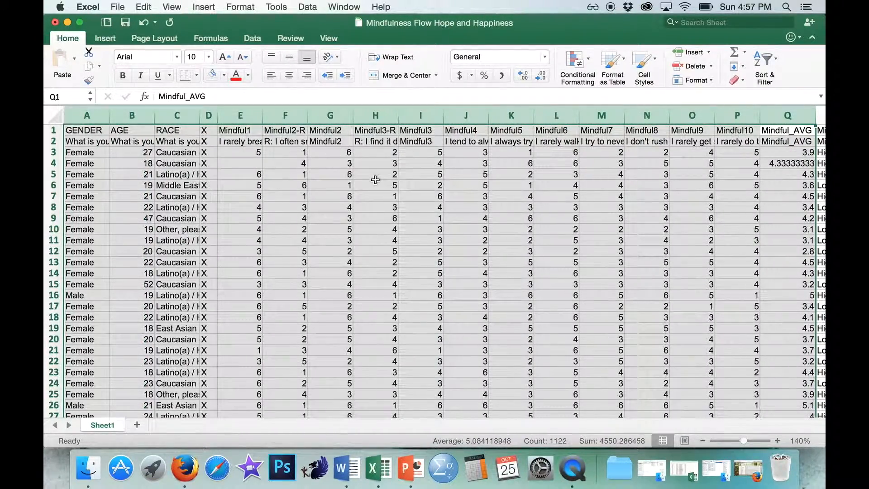
{"action": "scroll", "coordinate": [375, 180], "scroll_direction": "right", "scroll_amount": 3}
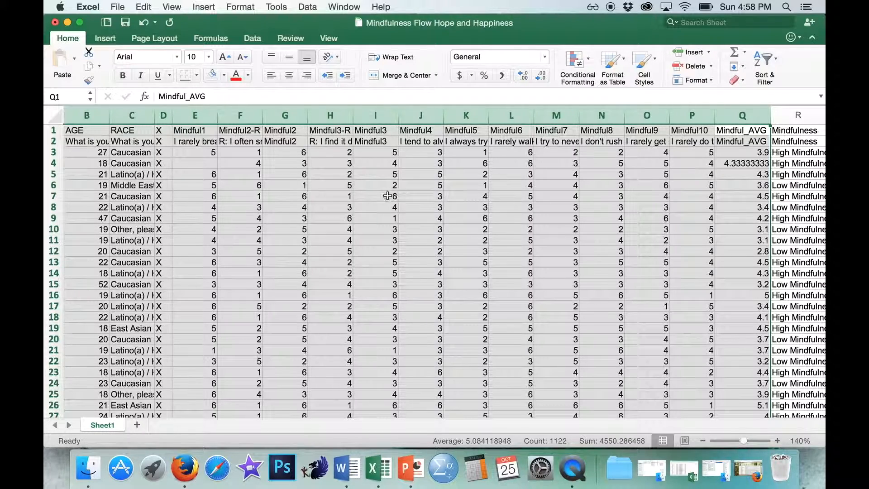
{"action": "scroll", "coordinate": [660, 253], "scroll_direction": "right", "scroll_amount": 5}
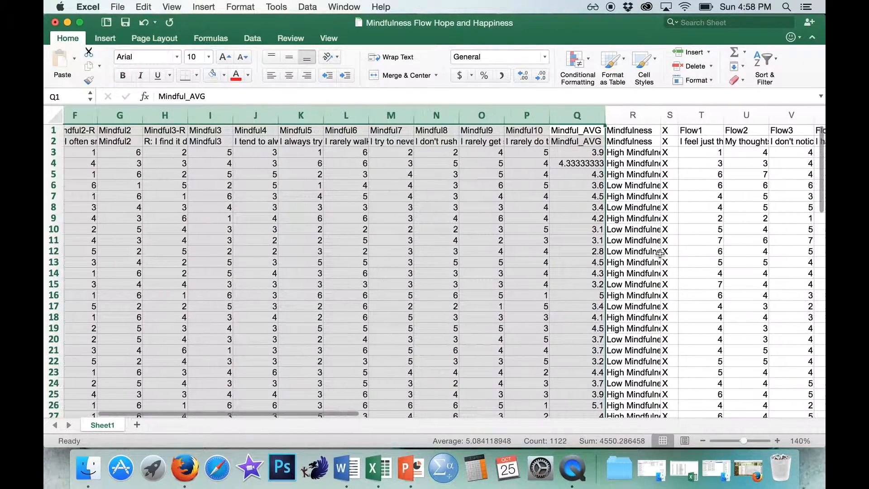
{"action": "right_click", "coordinate": [593, 114]}
{"action": "left_click", "coordinate": [609, 188]}
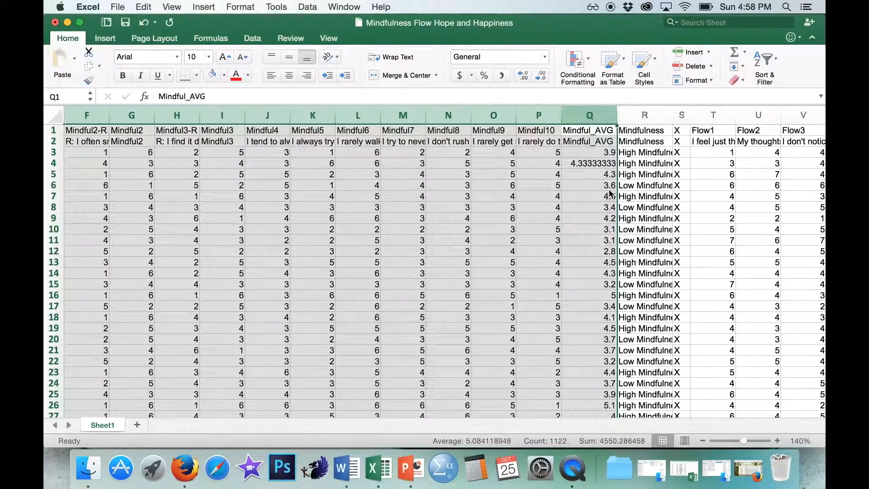
{"action": "left_click", "coordinate": [88, 214]}
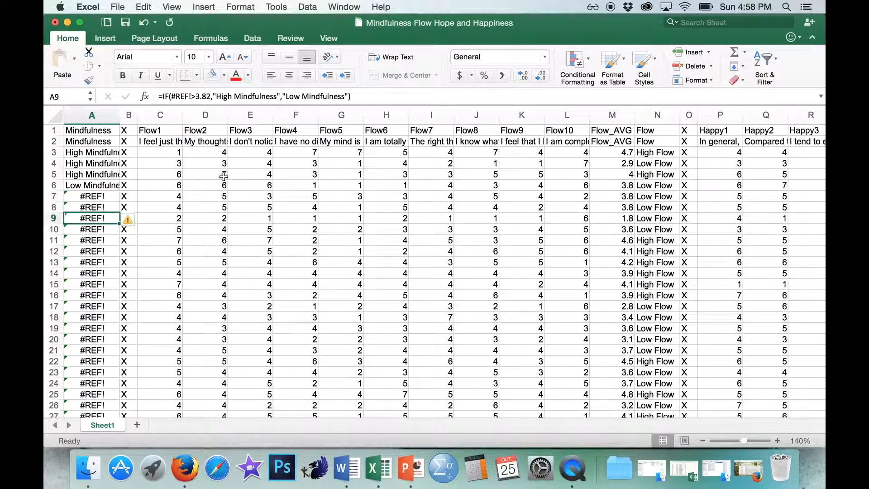
{"action": "key", "text": "super+z"}
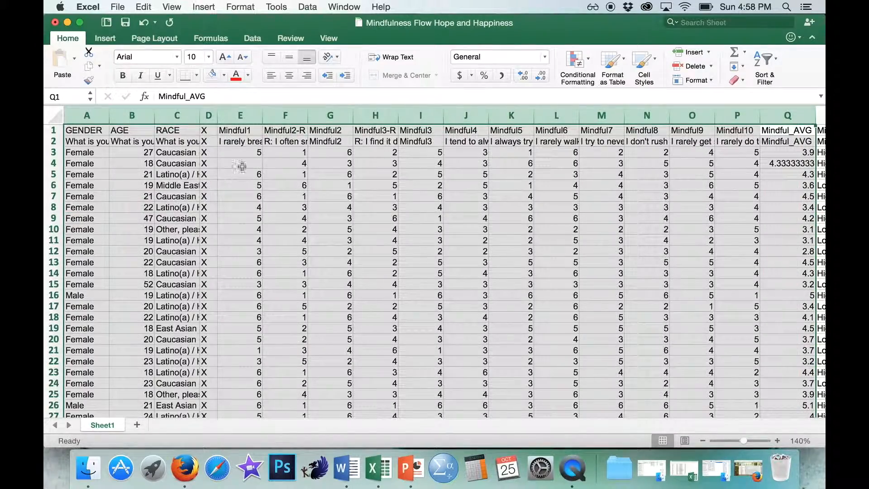
- Copy the Mindfulness column R and paste it over itself as values only to replace its formulas
{"action": "left_click", "coordinate": [609, 152]}
{"action": "scroll", "coordinate": [607, 147], "scroll_direction": "right", "scroll_amount": 1}
{"action": "scroll", "coordinate": [607, 146], "scroll_direction": "right", "scroll_amount": 5}
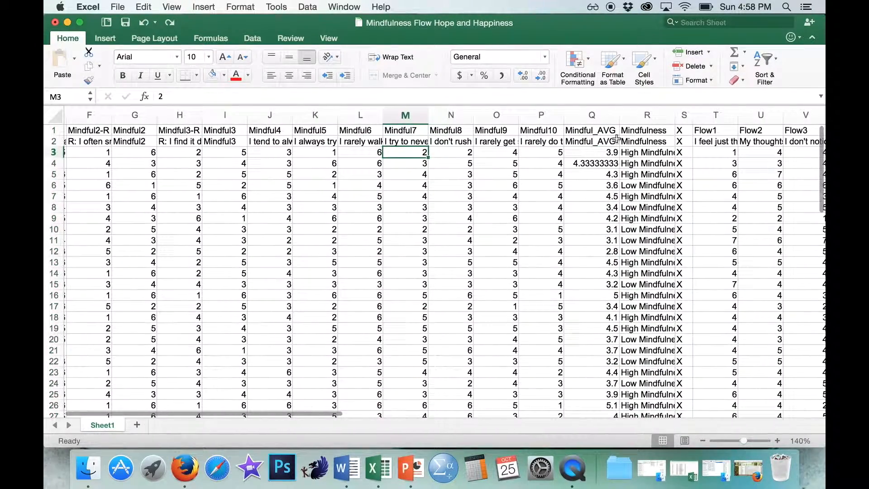
{"action": "left_click", "coordinate": [630, 118]}
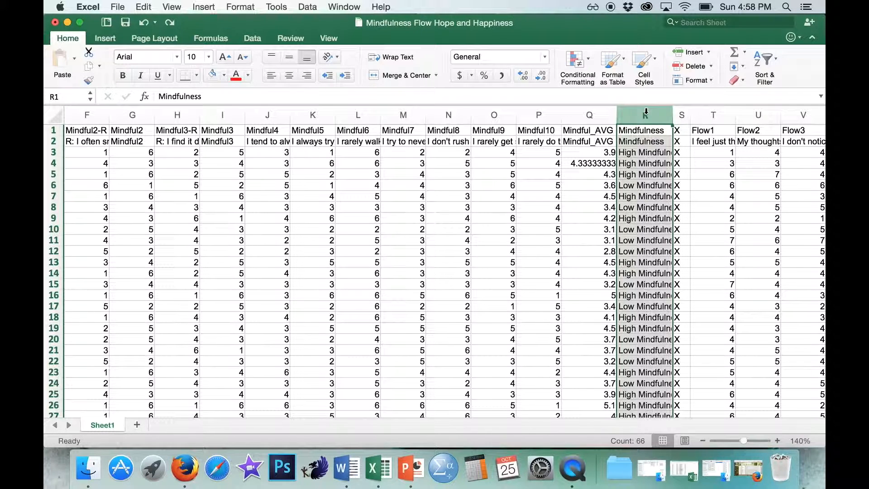
{"action": "key", "text": "super+c"}
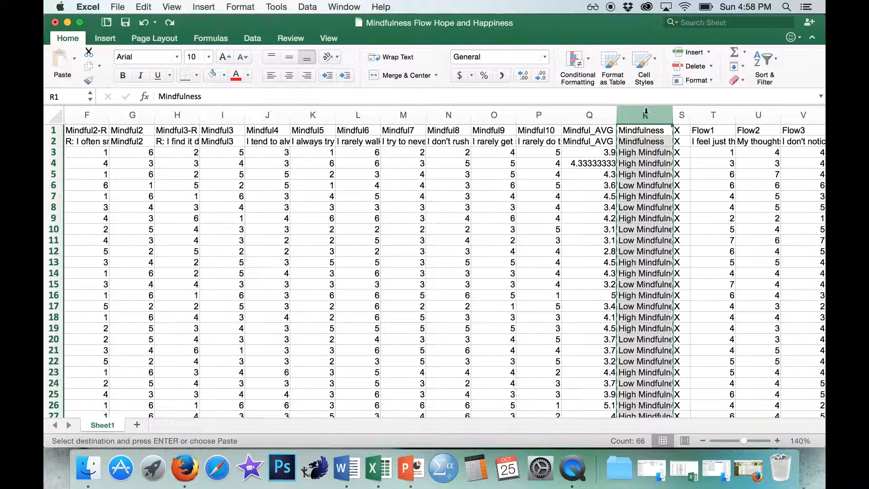
{"action": "left_click", "coordinate": [74, 59]}
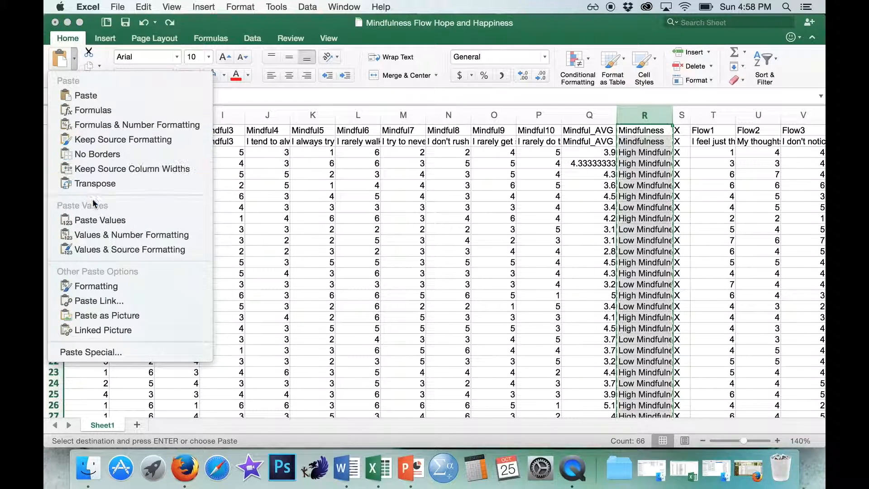
{"action": "left_click", "coordinate": [94, 221]}
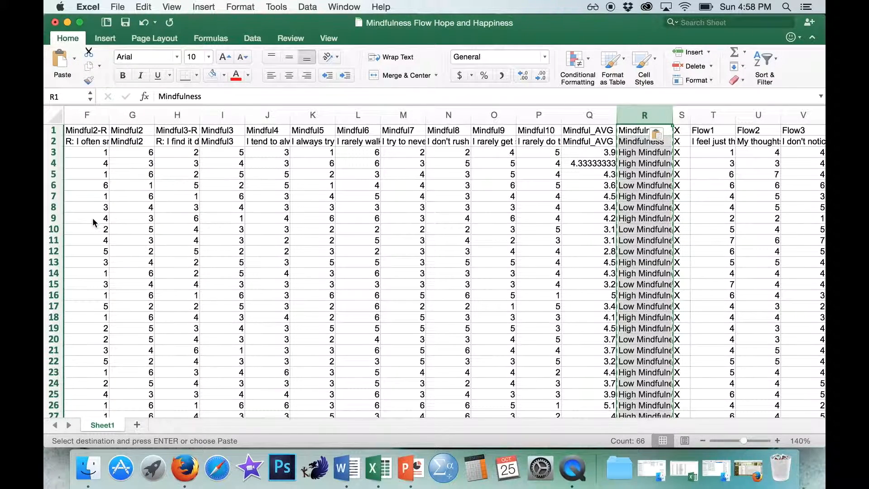
- Compare the contents of Flow cell AE5 with those of Mindfulness cells R8 and R18
{"action": "left_click", "coordinate": [566, 251]}
{"action": "scroll", "coordinate": [567, 250], "scroll_direction": "right", "scroll_amount": 9}
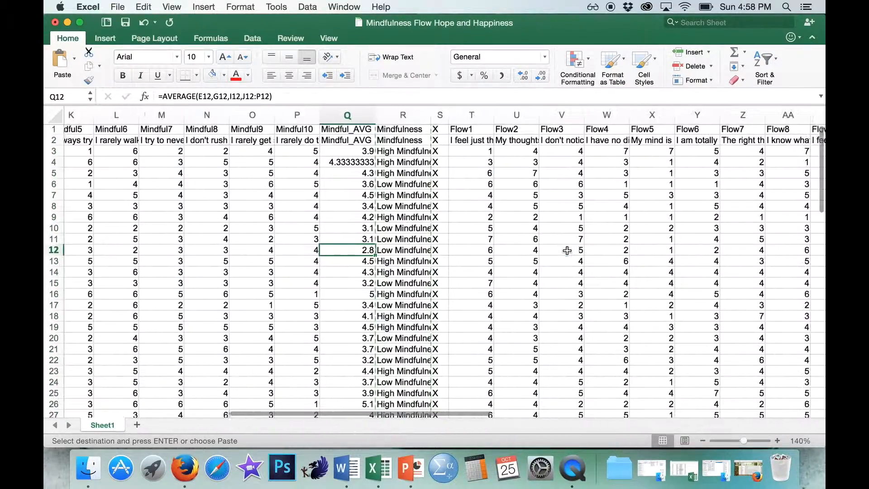
{"action": "scroll", "coordinate": [567, 250], "scroll_direction": "right", "scroll_amount": 4}
{"action": "left_click", "coordinate": [713, 174]}
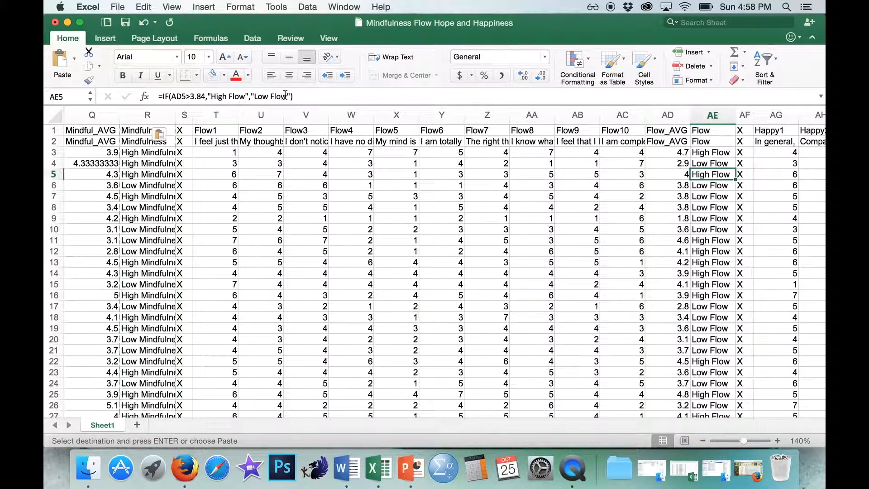
{"action": "left_click", "coordinate": [158, 211]}
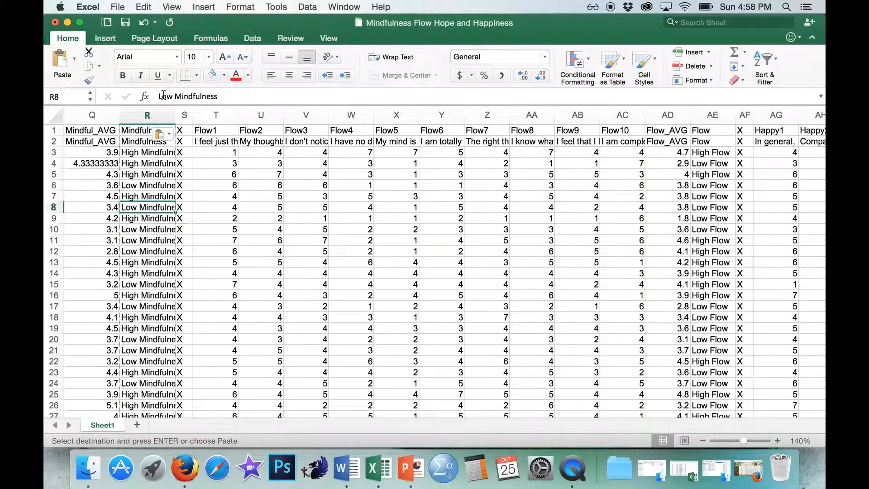
{"action": "left_click", "coordinate": [167, 319]}
- Delete columns A through Q, from GENDER to Mindful_AVG
{"action": "scroll", "coordinate": [265, 181], "scroll_direction": "left", "scroll_amount": 6}
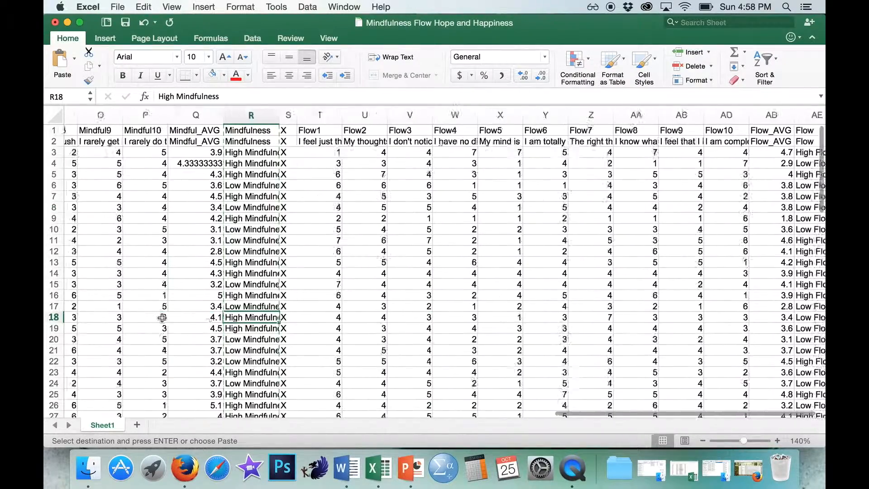
{"action": "left_click_drag", "start_coordinate": [314, 115], "coordinate": [46, 107]}
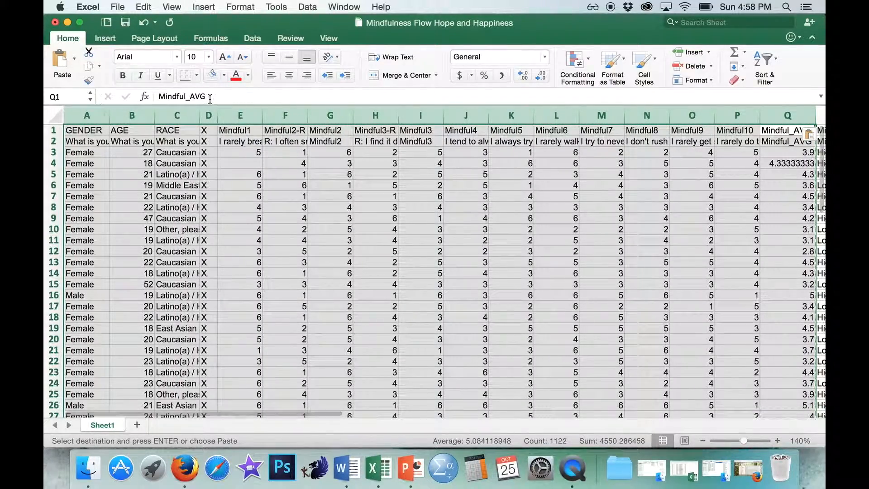
{"action": "right_click", "coordinate": [182, 117]}
{"action": "left_click", "coordinate": [204, 184]}
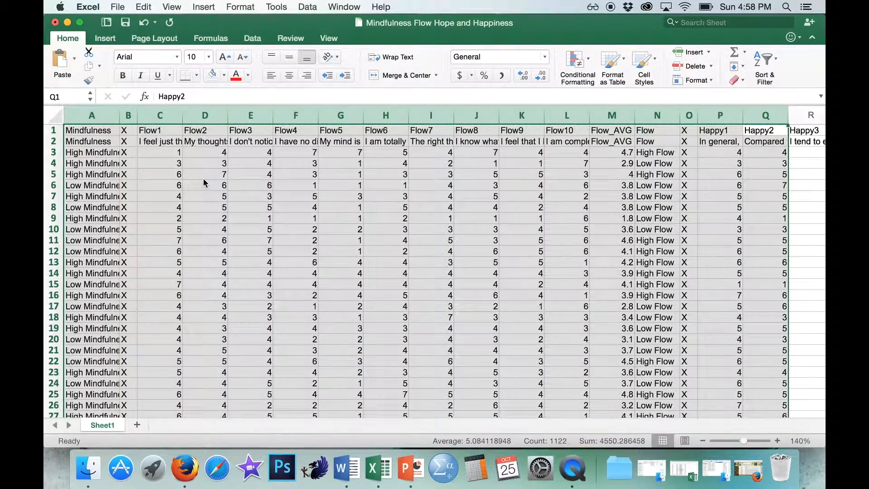
- Copy the Flow column N and paste it over itself as values only to replace its formulas
{"action": "left_click", "coordinate": [204, 184]}
{"action": "left_click", "coordinate": [650, 117]}
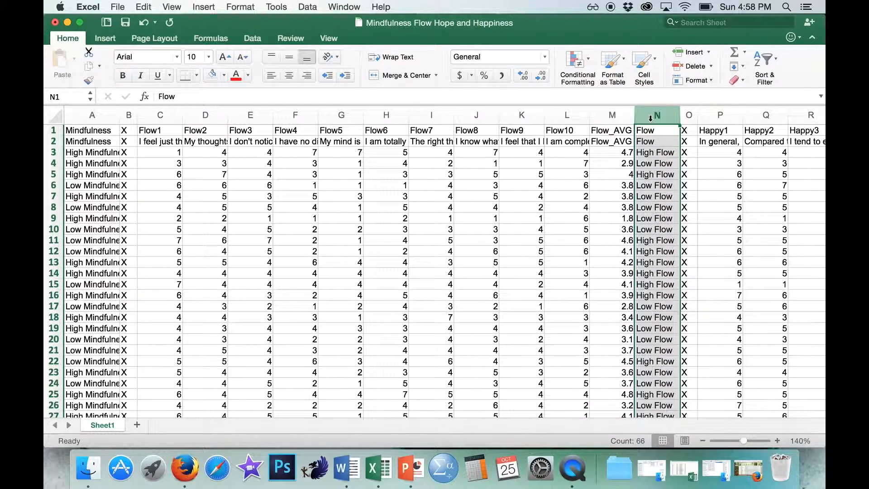
{"action": "key", "text": "super+c"}
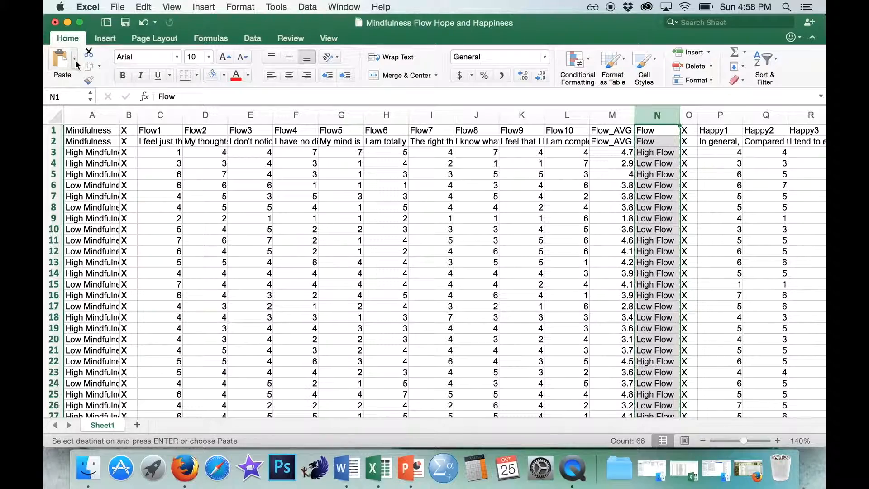
{"action": "left_click", "coordinate": [76, 63]}
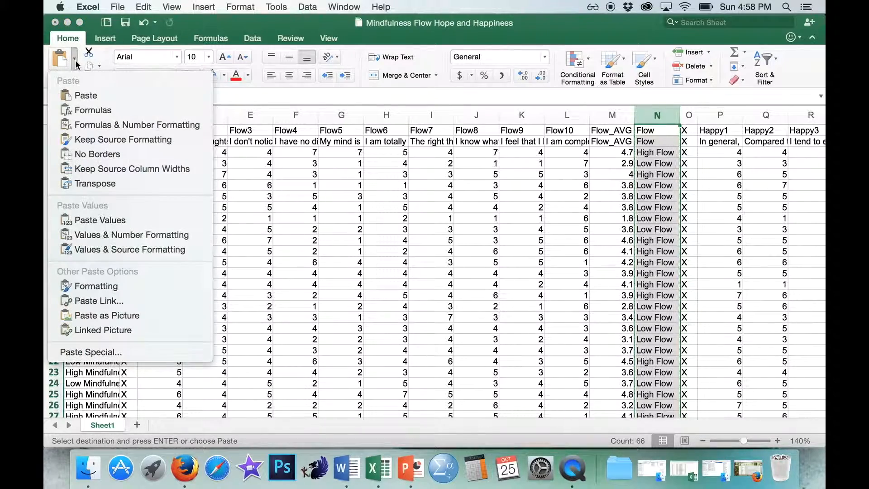
{"action": "left_click", "coordinate": [99, 220]}
- Delete columns B through M, from the first X separator to Flow_AVG
{"action": "left_click_drag", "start_coordinate": [128, 115], "coordinate": [615, 114]}
{"action": "right_click", "coordinate": [618, 115]}
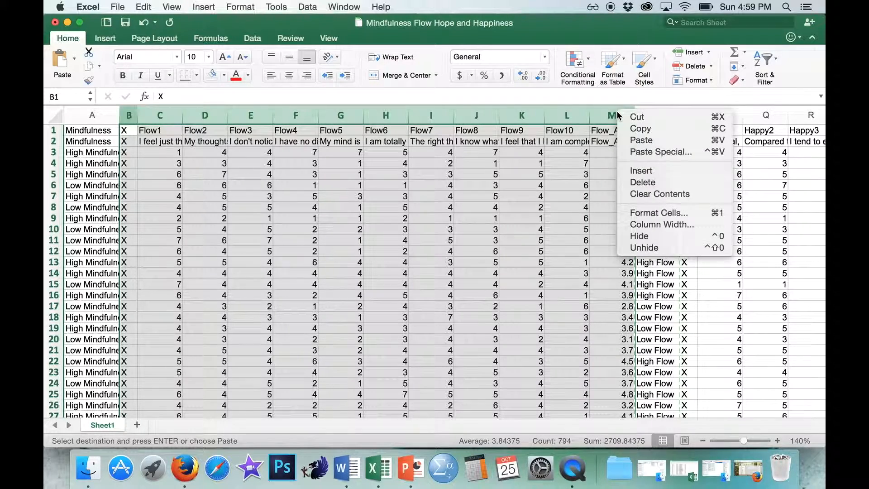
{"action": "left_click", "coordinate": [651, 182]}
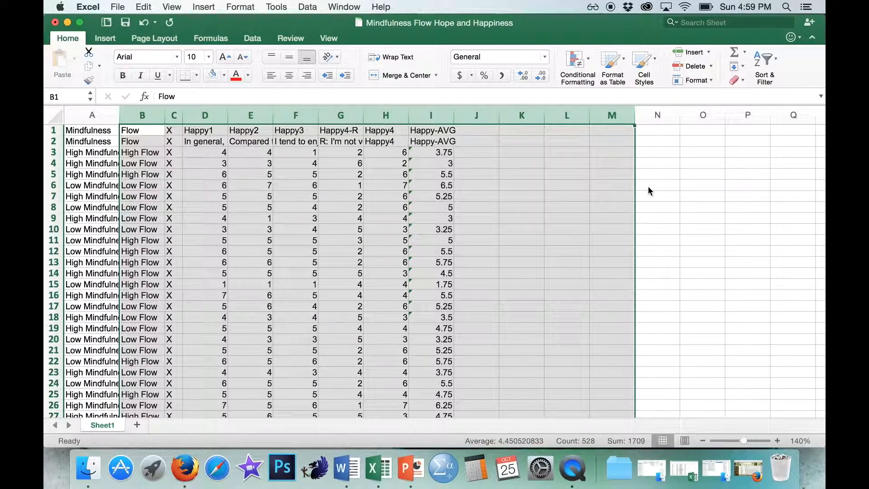
- Copy the Happy-AVG column I and paste it over itself as values only to replace its formulas
{"action": "left_click", "coordinate": [440, 118]}
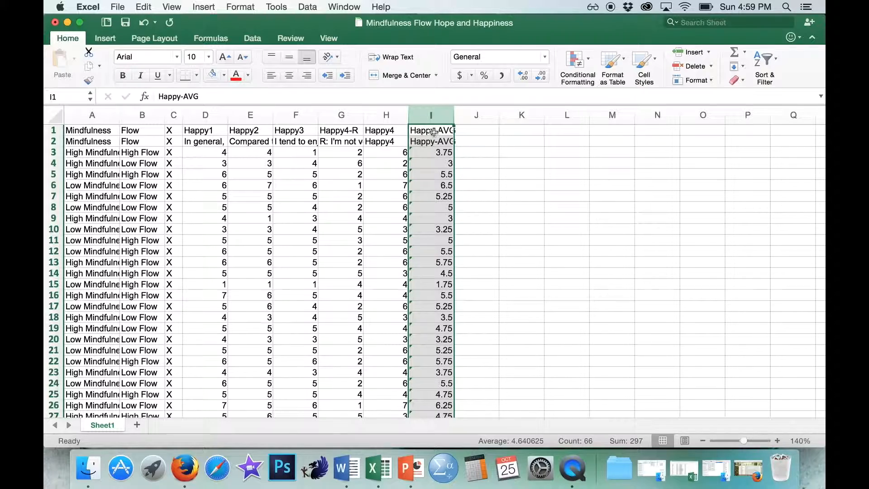
{"action": "key", "text": "super+c"}
{"action": "left_click", "coordinate": [74, 59]}
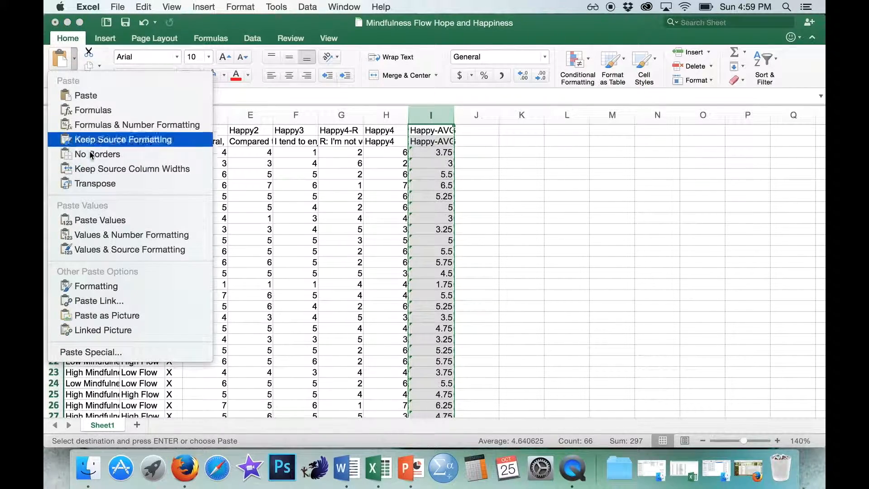
{"action": "left_click", "coordinate": [96, 224]}
- Delete columns C through H, from the X separator to Happy4
{"action": "left_click_drag", "start_coordinate": [174, 115], "coordinate": [381, 116]}
{"action": "right_click", "coordinate": [382, 116]}
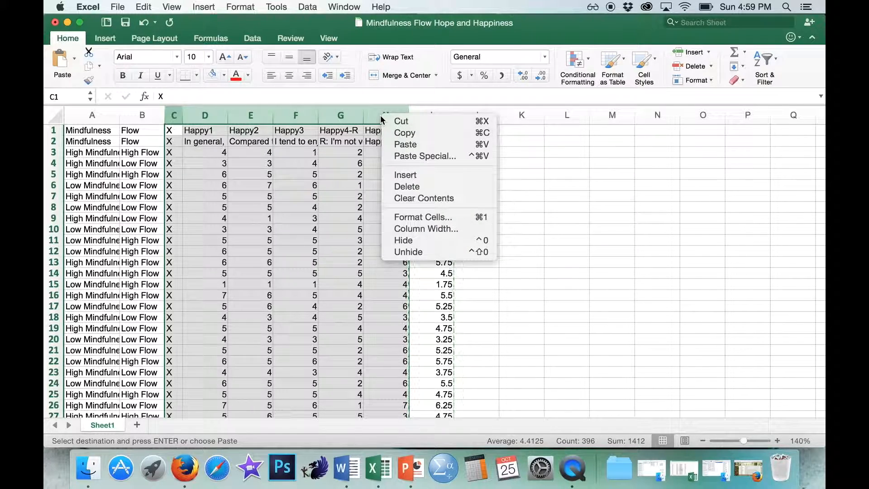
{"action": "left_click", "coordinate": [399, 185]}
{"action": "left_click", "coordinate": [192, 163]}
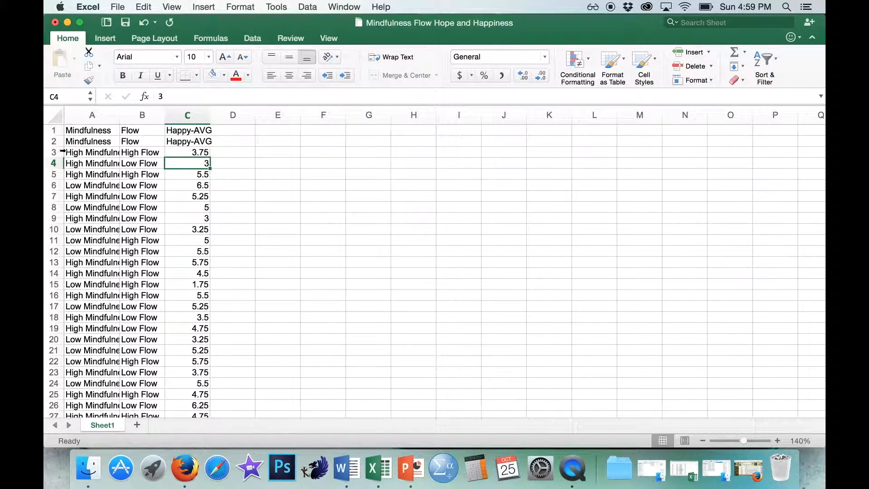
- Delete the duplicate header row 2 and look through the remaining Mindfulness, Flow and Happy-AVG data
{"action": "left_click", "coordinate": [56, 141]}
{"action": "right_click", "coordinate": [56, 142]}
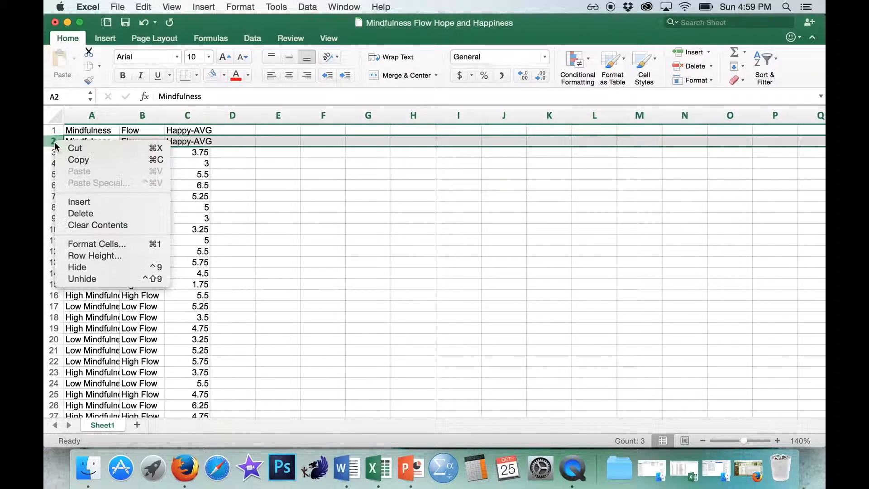
{"action": "left_click", "coordinate": [81, 213]}
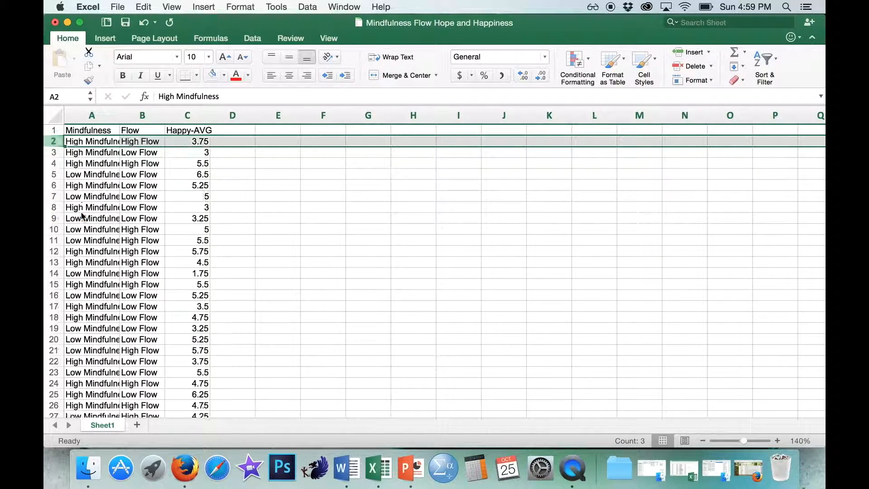
{"action": "left_click", "coordinate": [278, 169]}
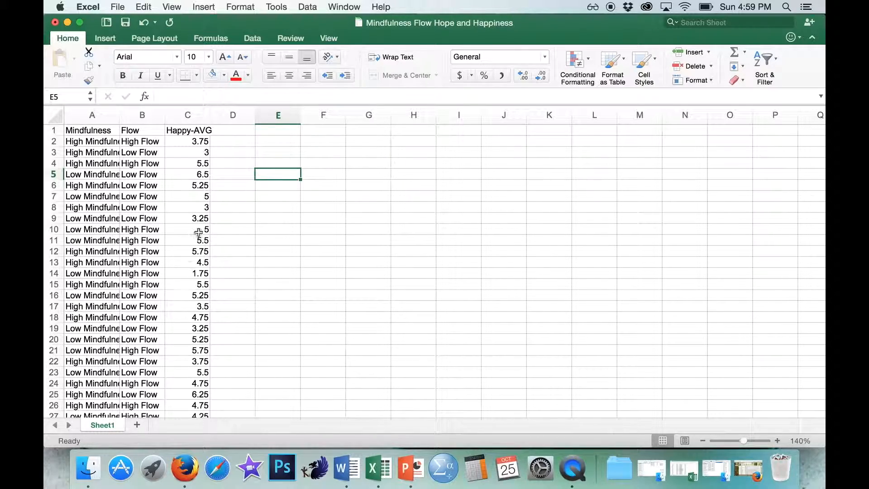
{"action": "scroll", "coordinate": [149, 257], "scroll_direction": "down", "scroll_amount": 12}
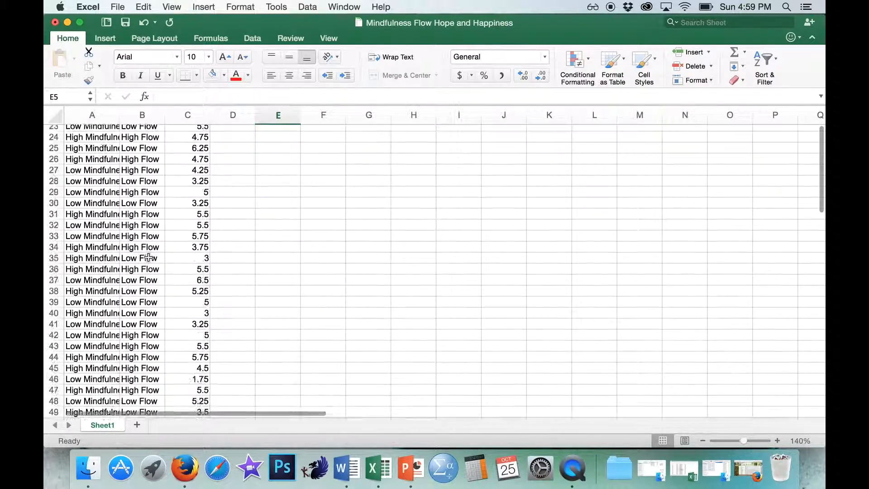
{"action": "scroll", "coordinate": [149, 257], "scroll_direction": "up", "scroll_amount": 12}
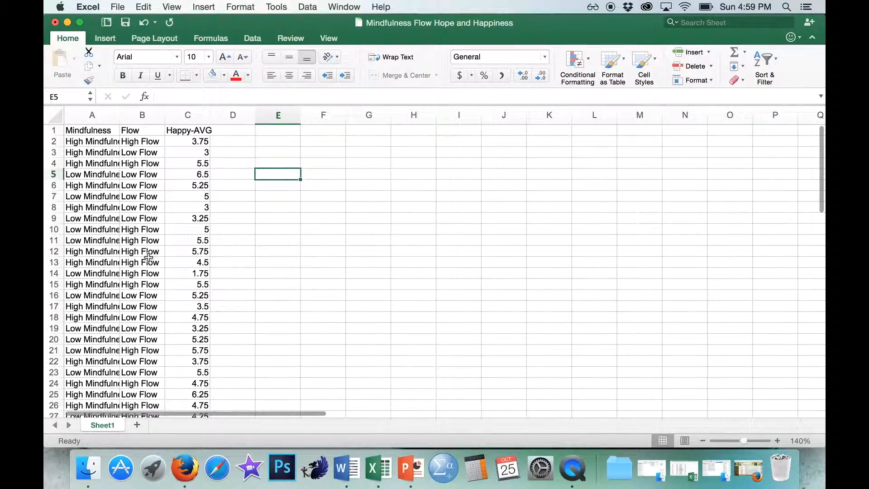